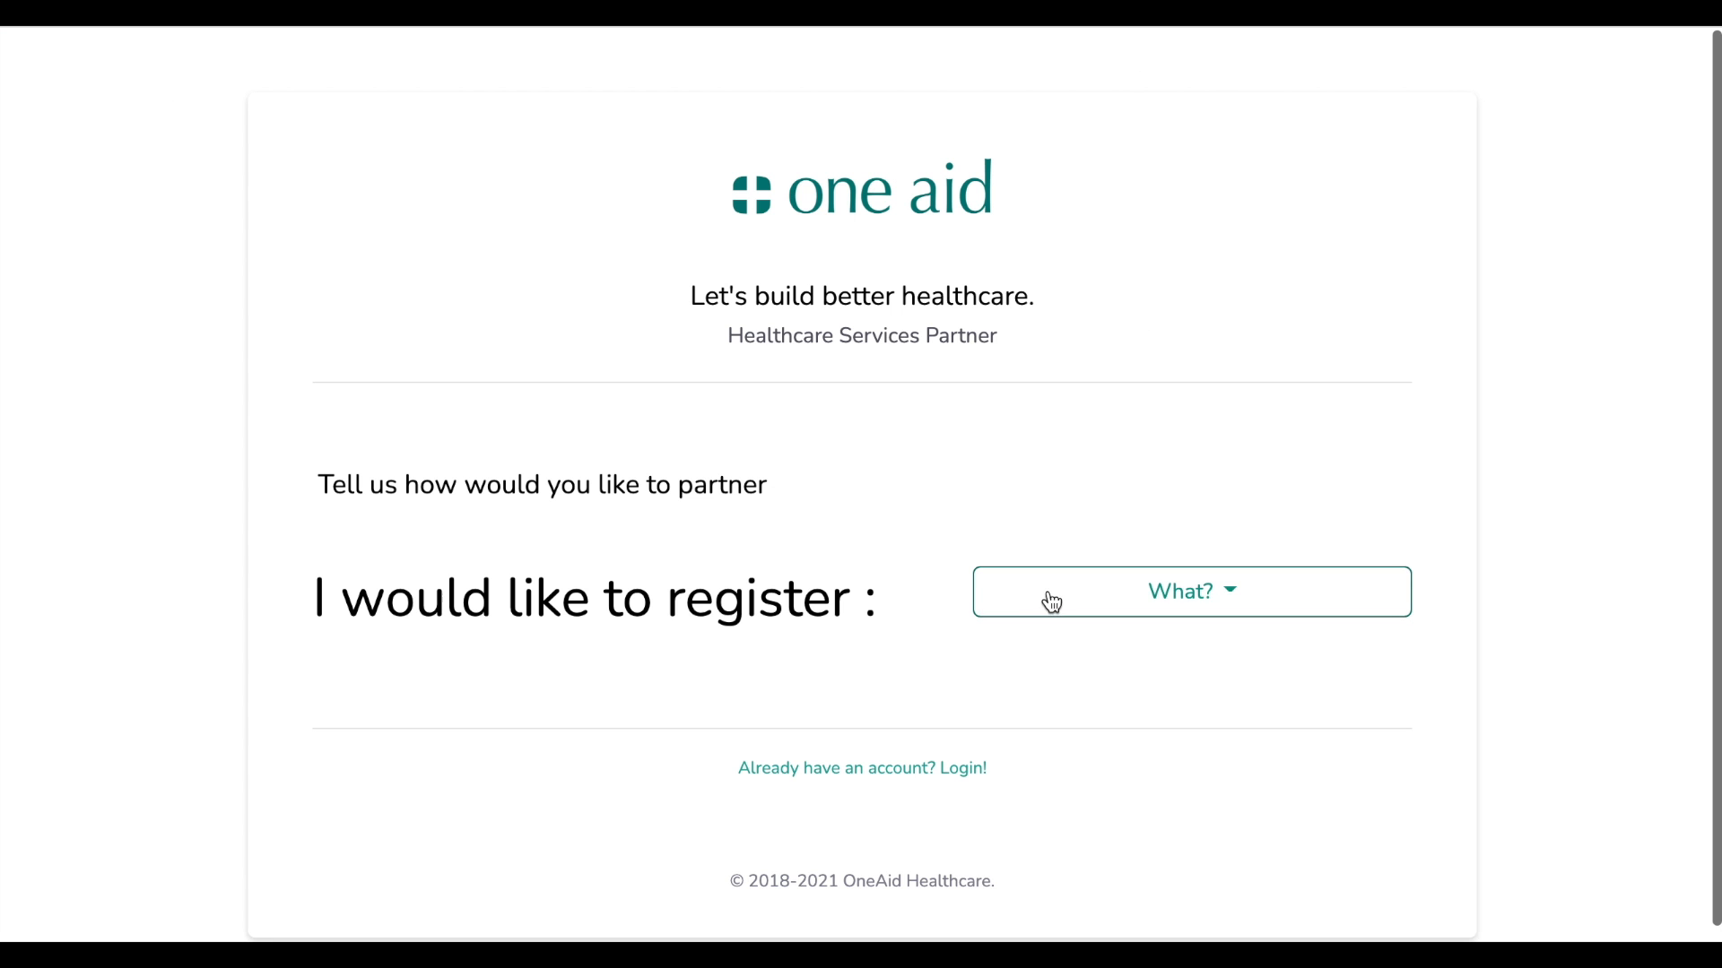
Choose Pharmacy as the partner type to register
click(1049, 596)
click(1081, 386)
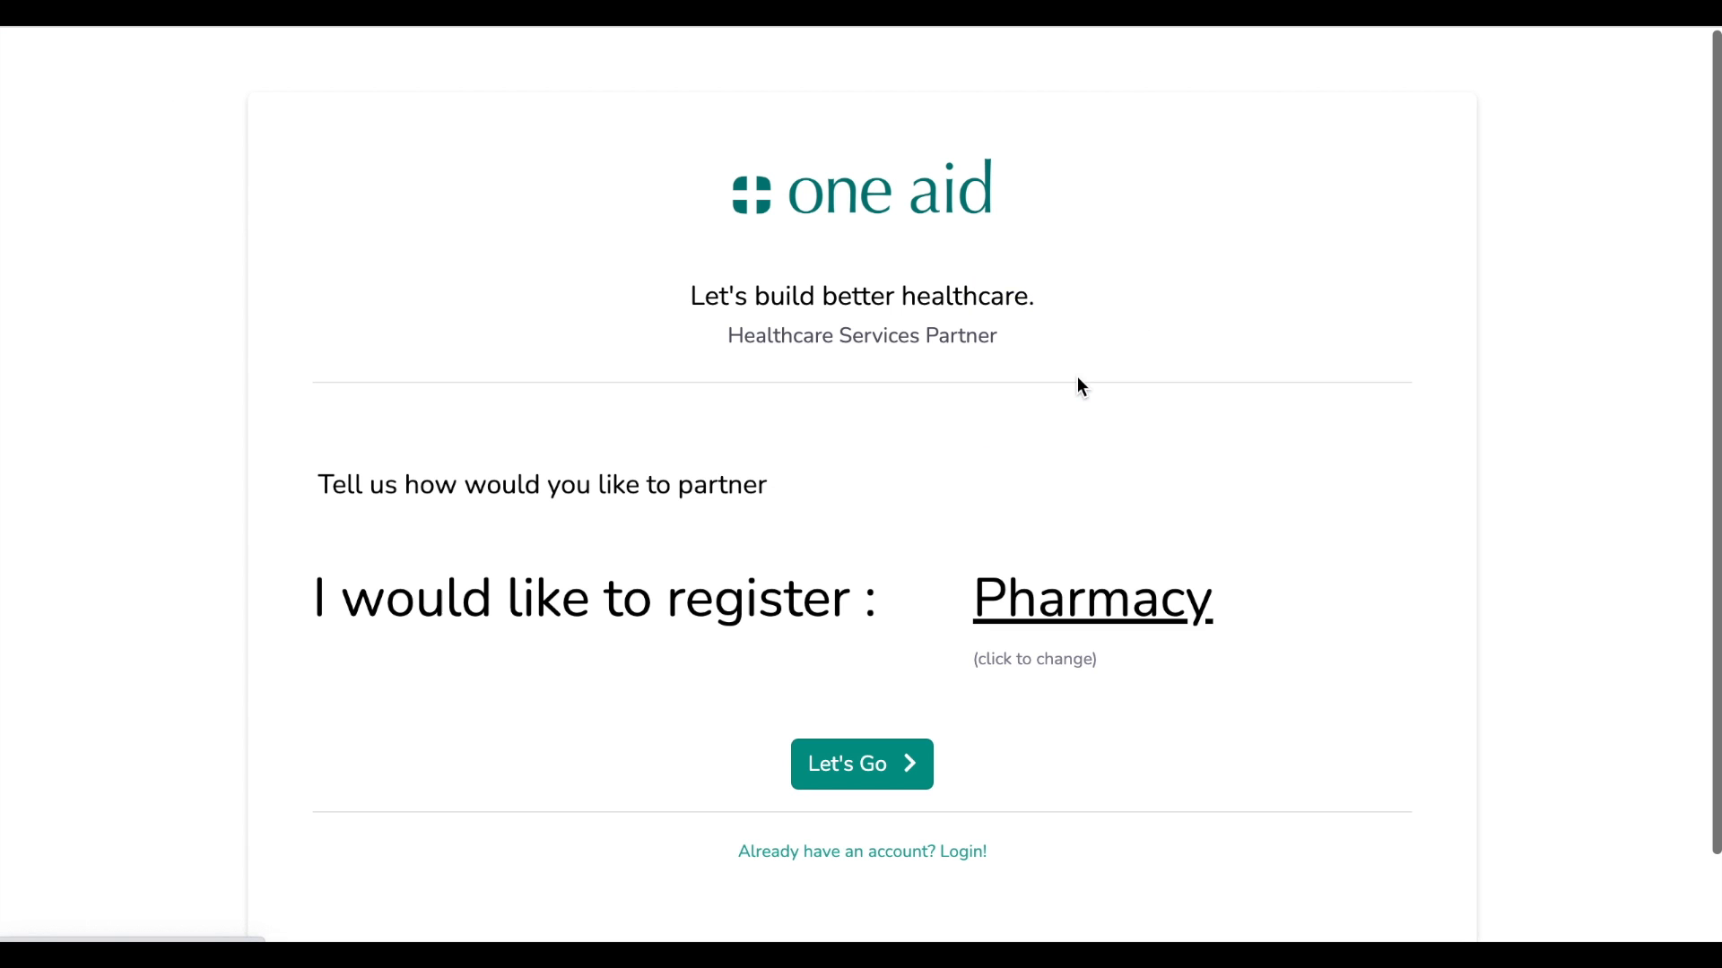
click(914, 769)
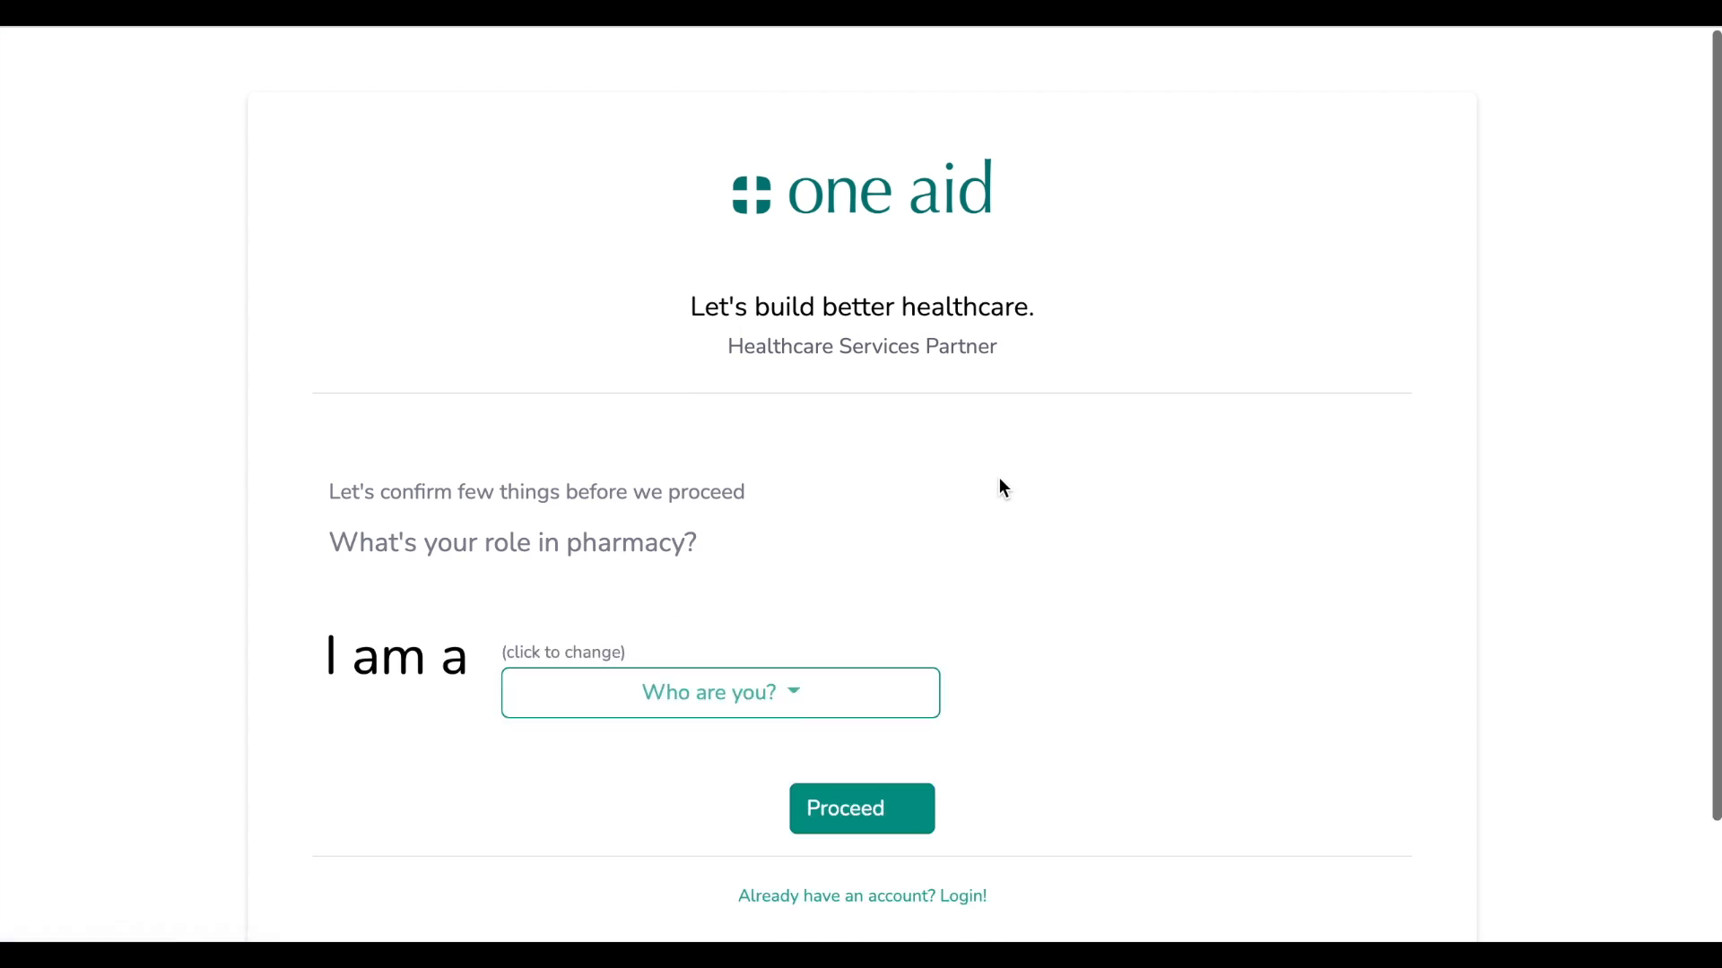
Select Pharmacist as the pharmacy role and proceed to the registration form
scroll(1002, 487, down, 1)
click(810, 574)
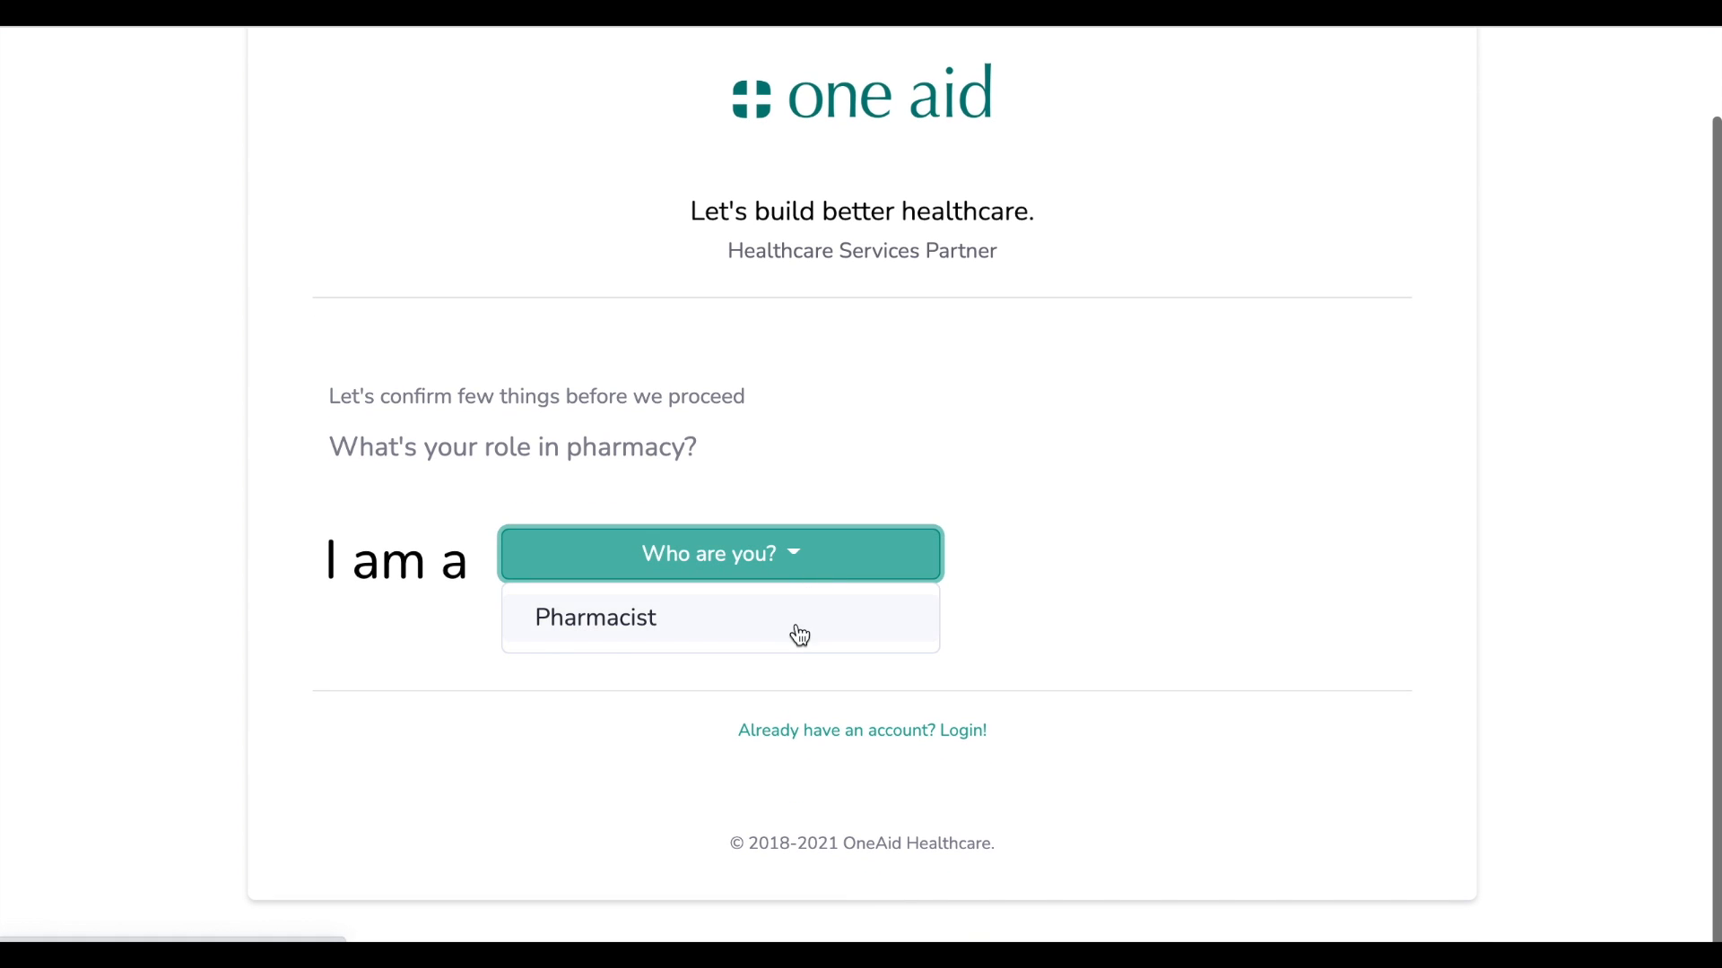
click(795, 630)
click(908, 841)
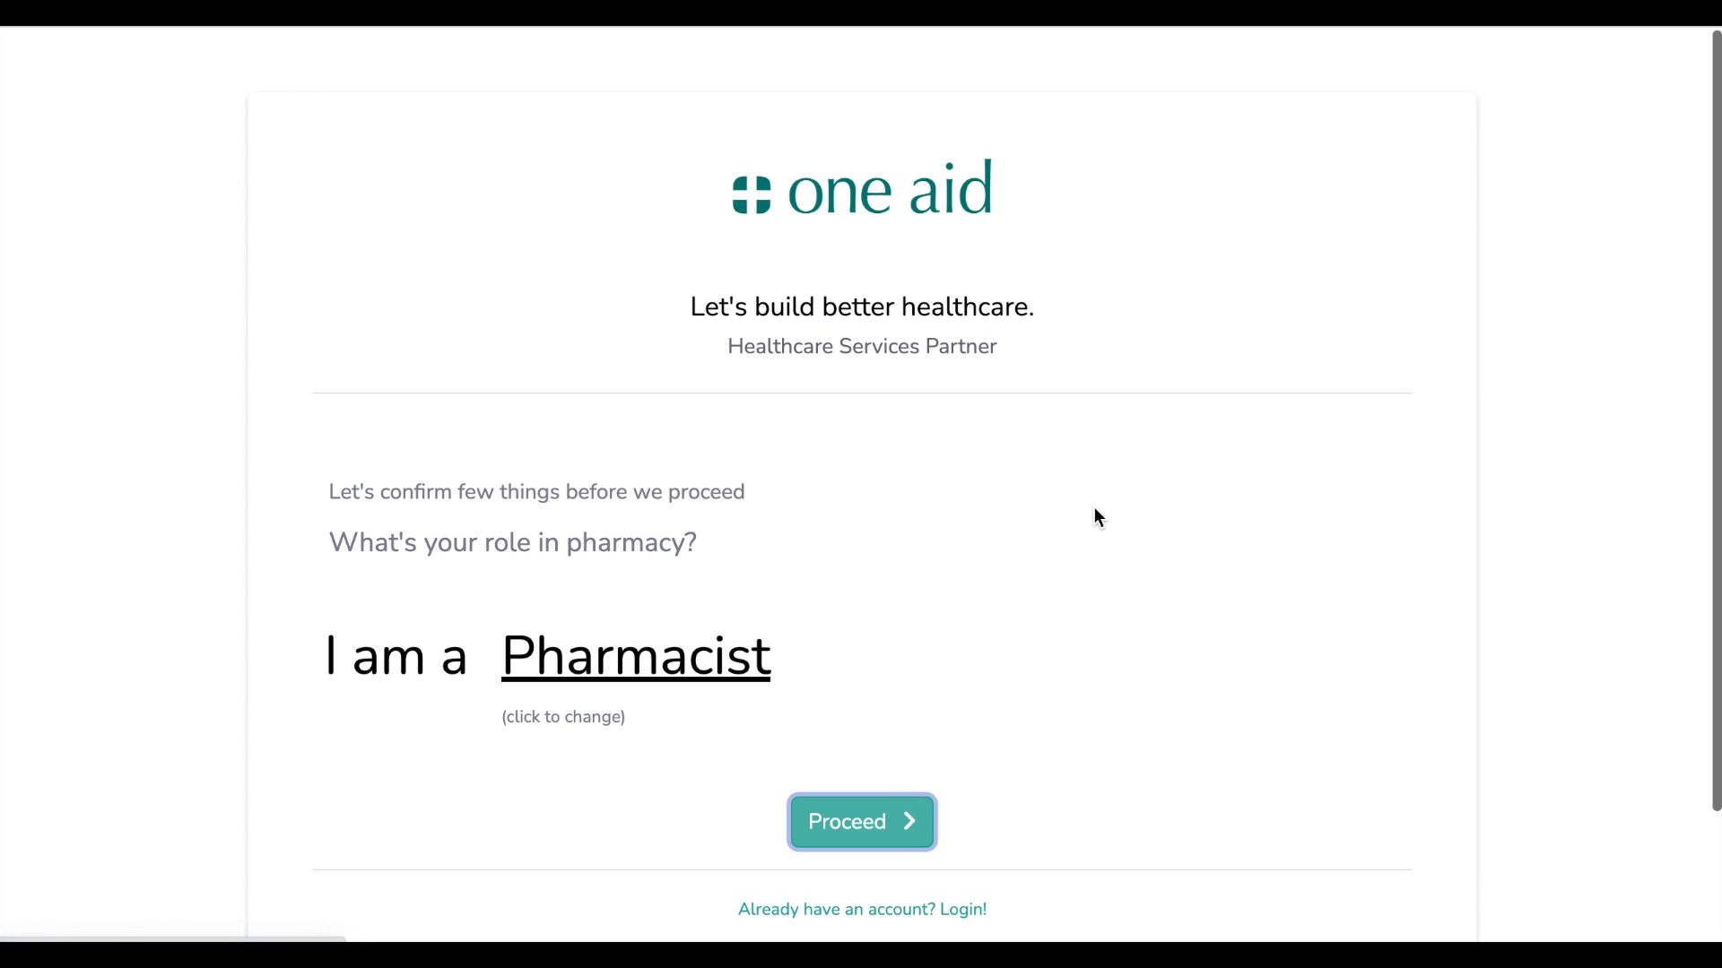
drag(844, 280, 1449, 288)
Enter the pharmacist's full name, mobile number, and the account password twice
click(1467, 373)
click(1195, 368)
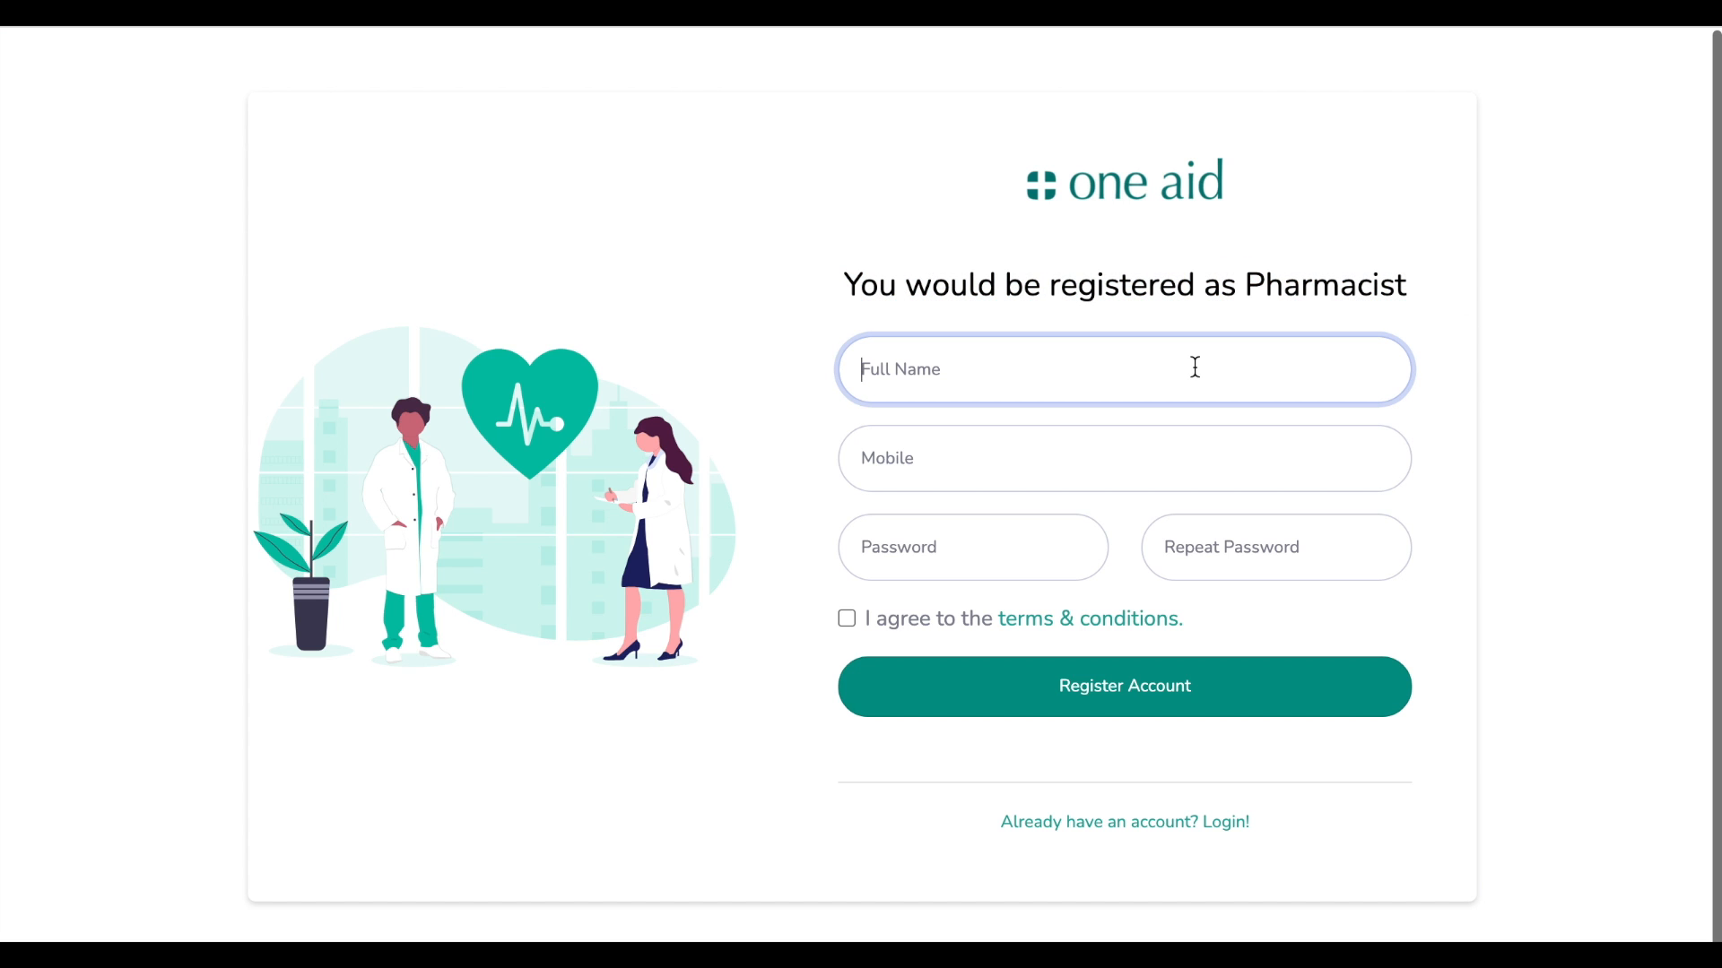
key(Tab)
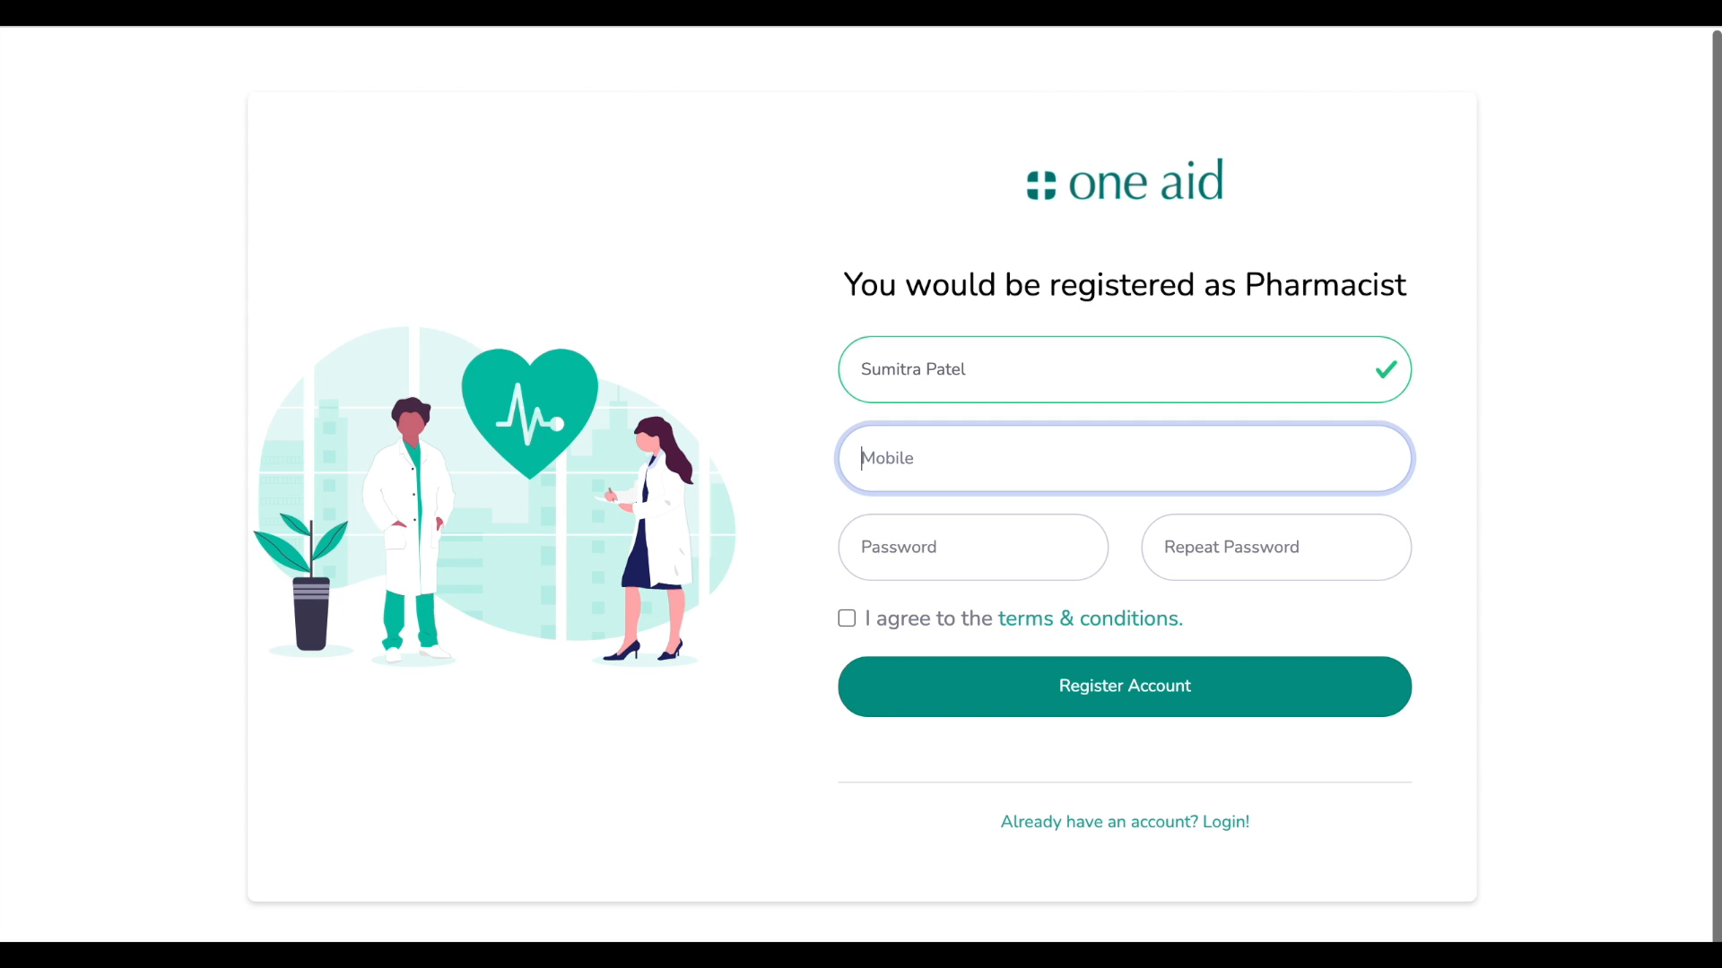
key(Tab)
text(p)
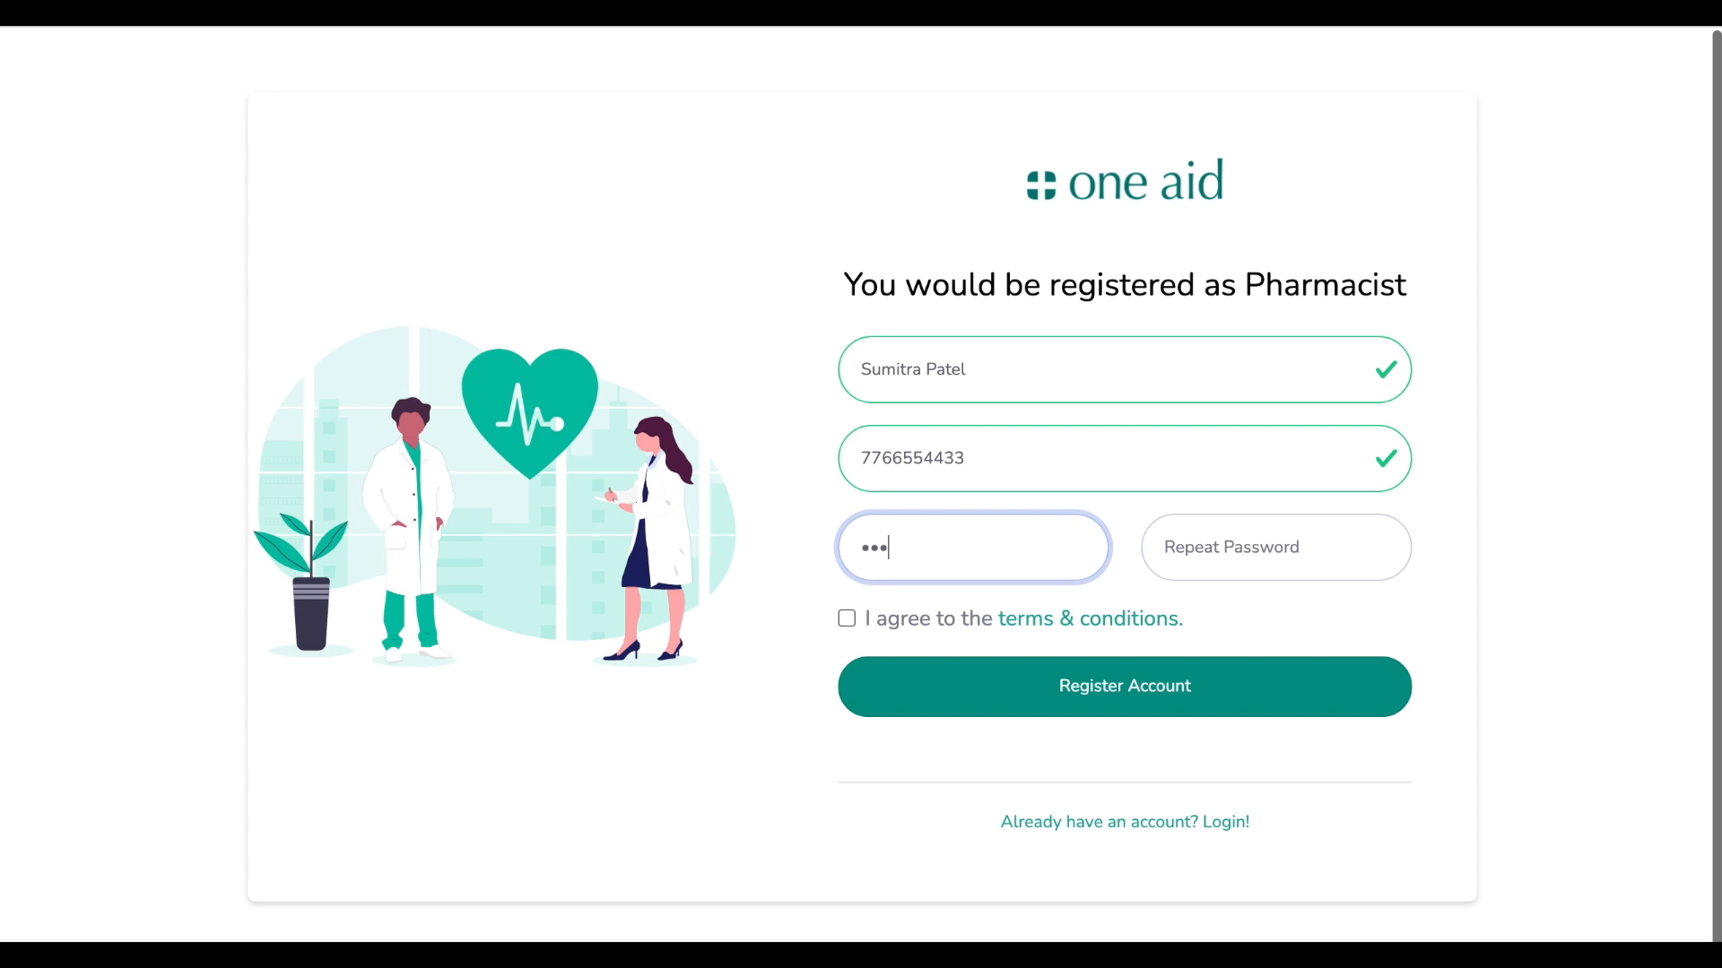
key(Tab)
text(passwo)
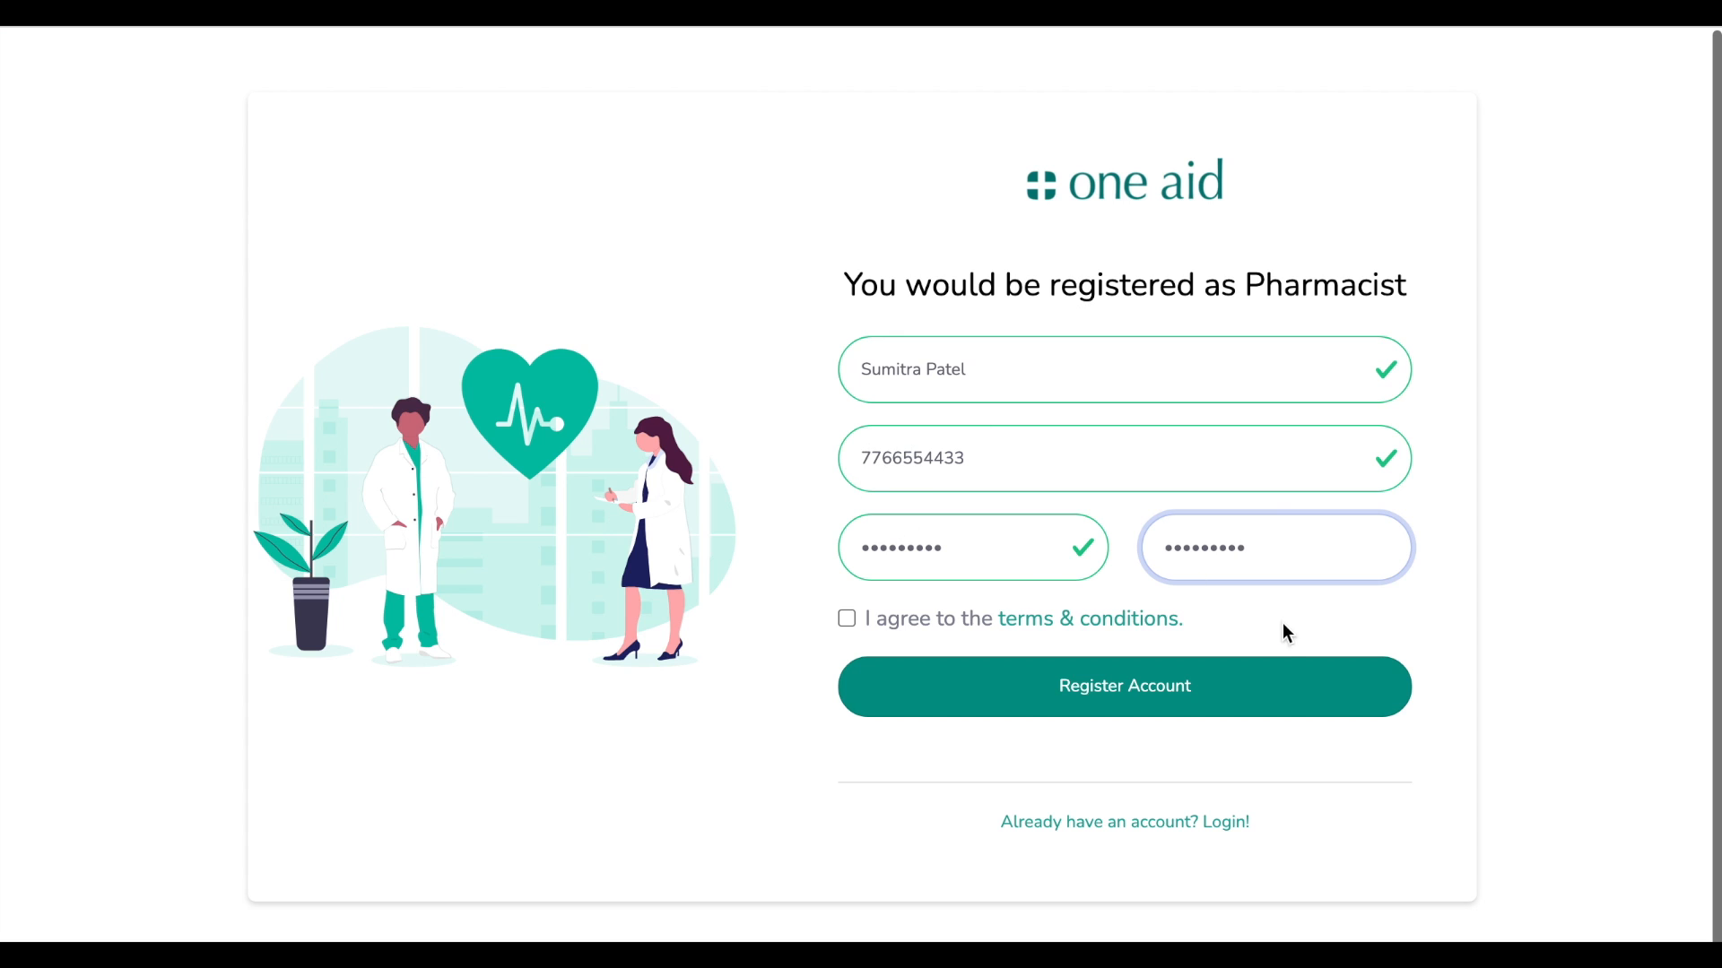
Accept the terms and conditions and submit the account registration
drag(1256, 628, 970, 627)
click(827, 648)
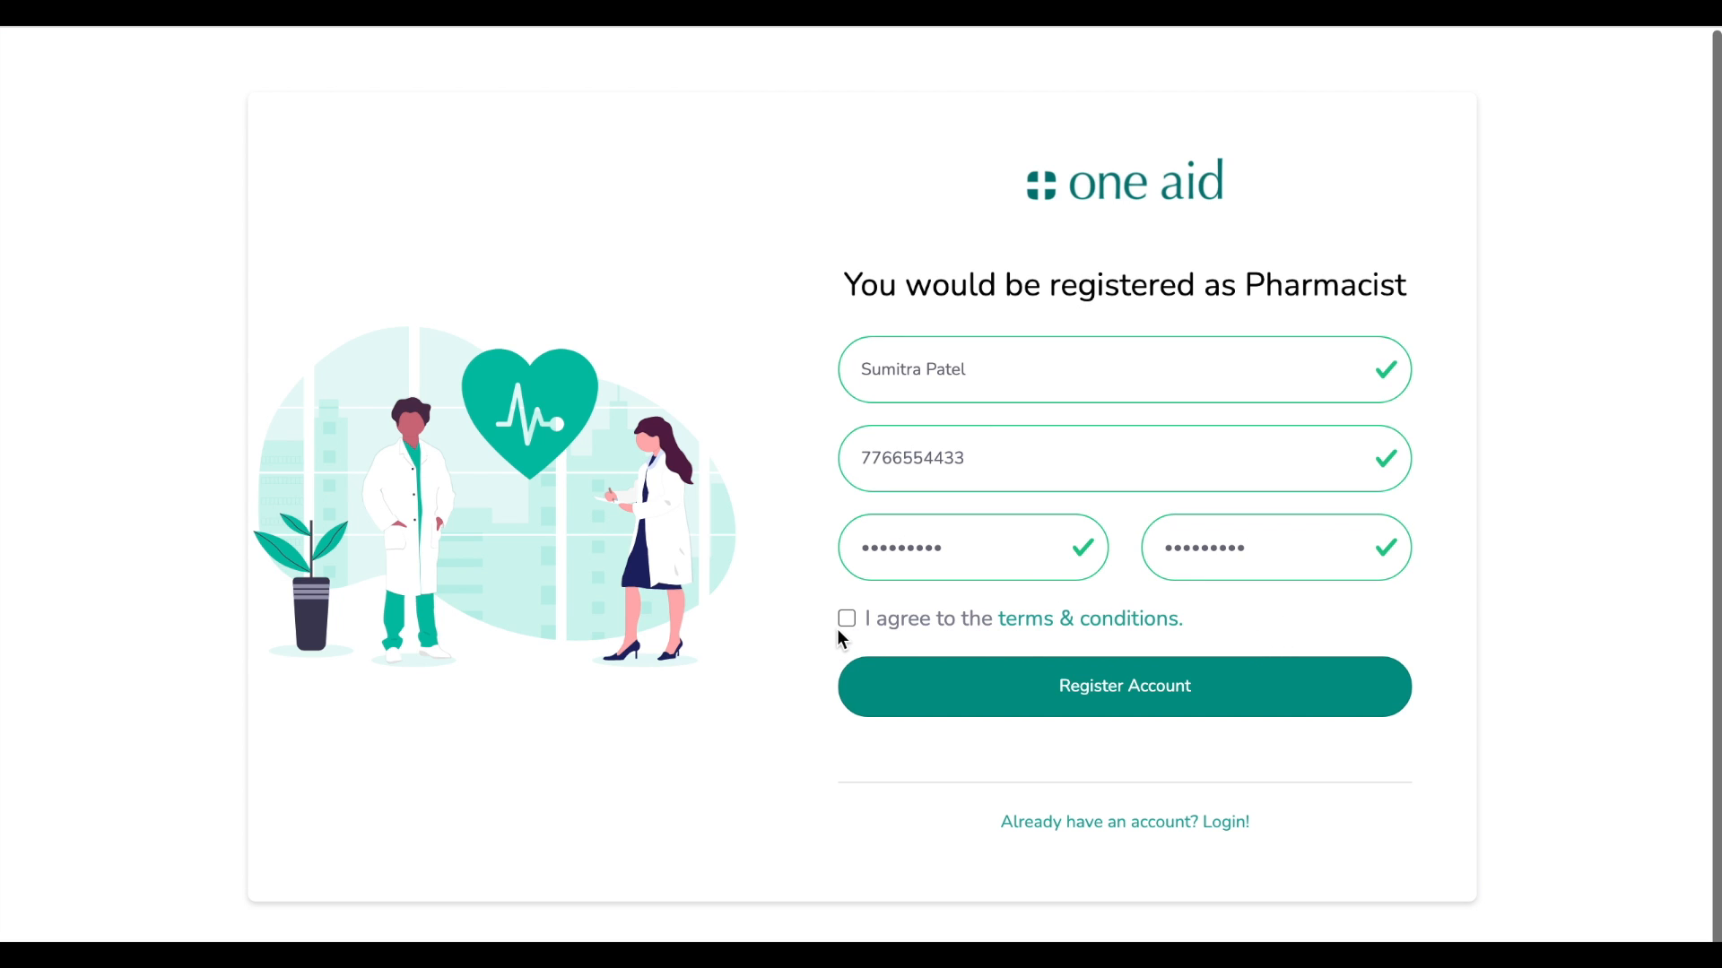
click(846, 619)
click(1166, 712)
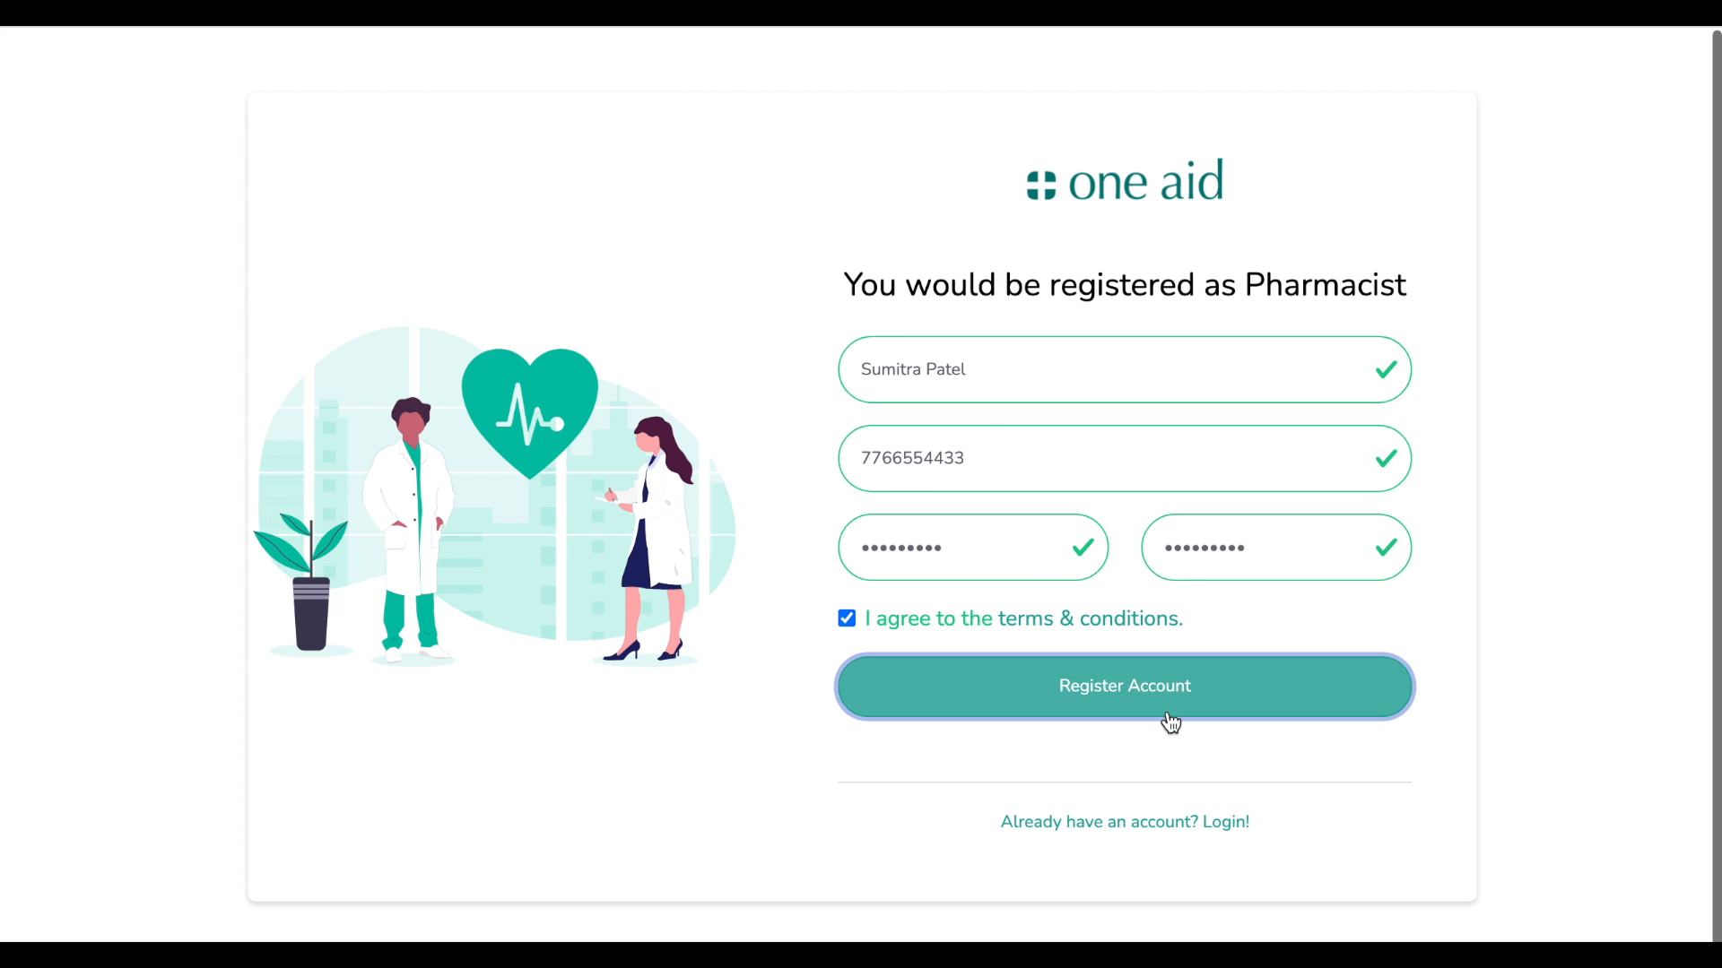
drag(889, 281, 1392, 284)
Enter the verification code shown on the page and validate it
click(1424, 320)
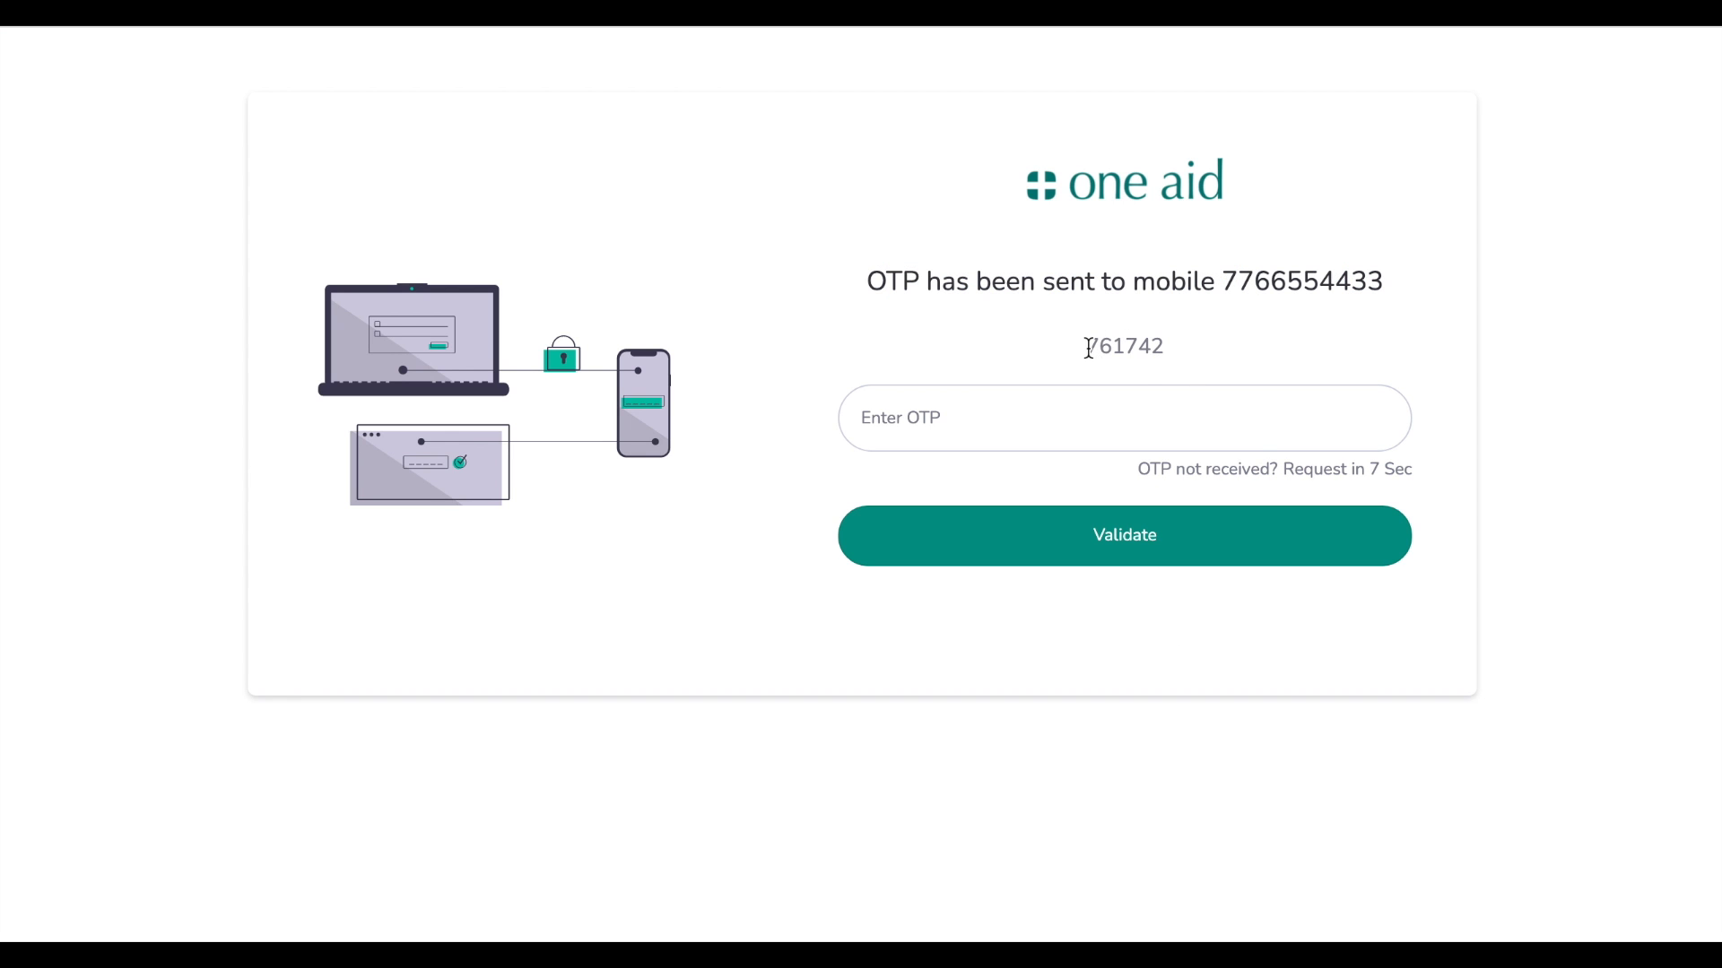
drag(1088, 347, 1241, 349)
click(1243, 355)
double_click(1120, 350)
click(1104, 427)
text(761742)
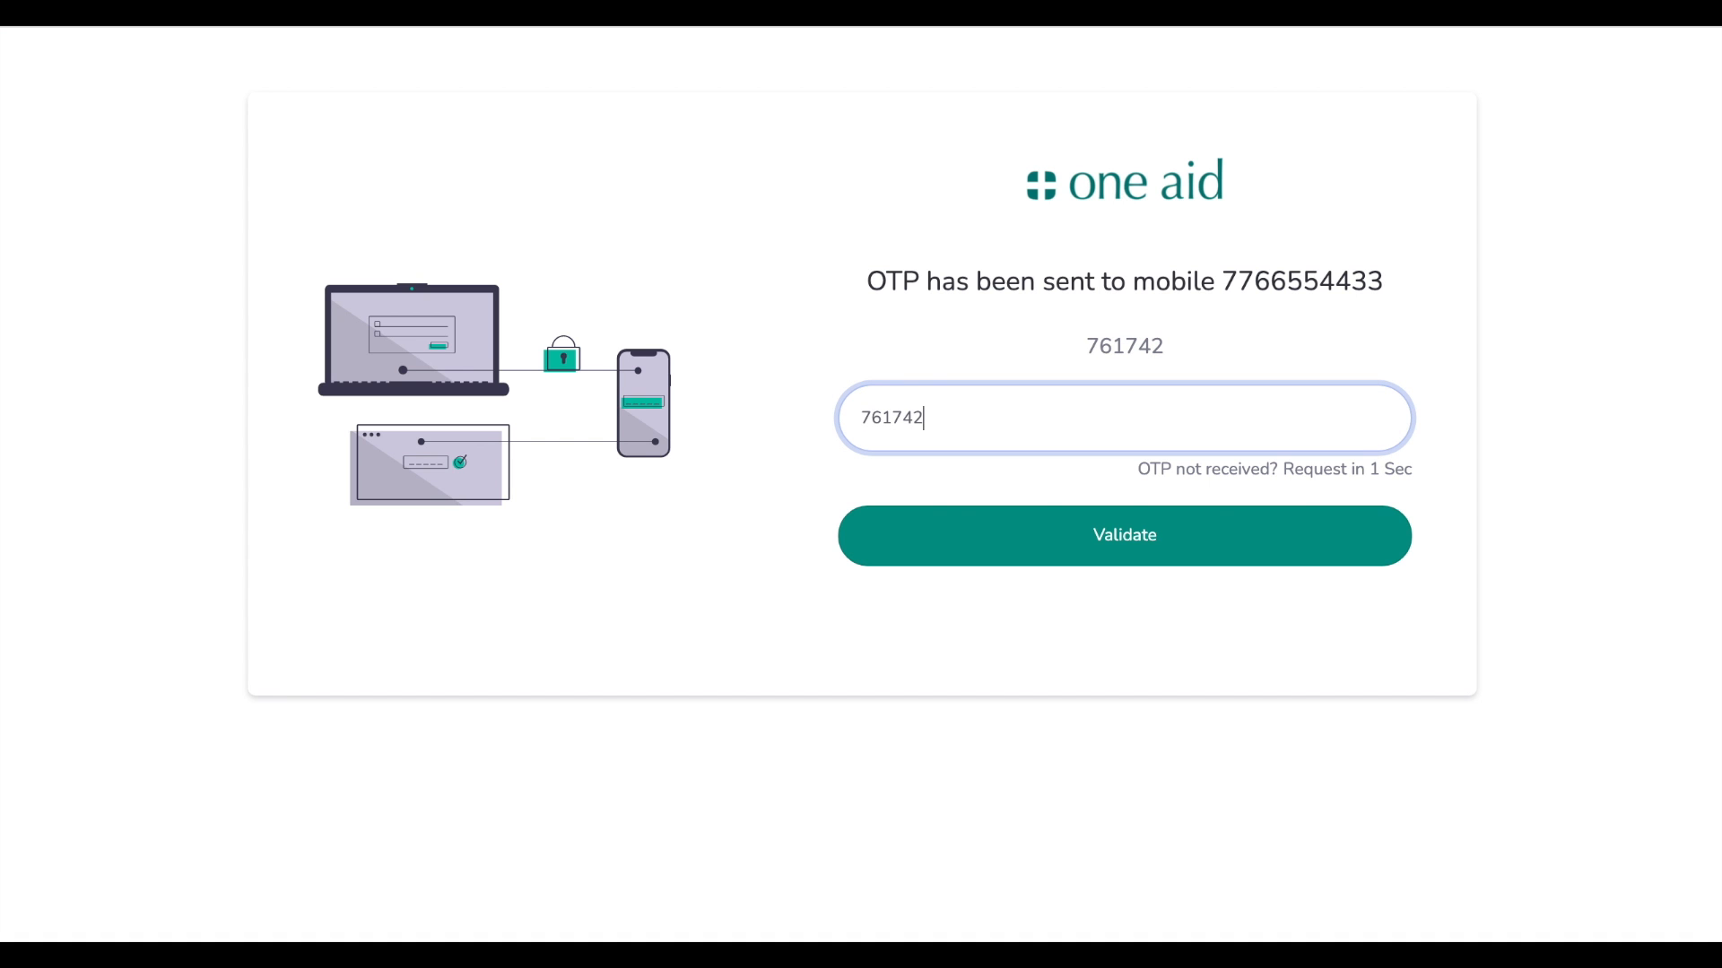
drag(1467, 473, 1200, 466)
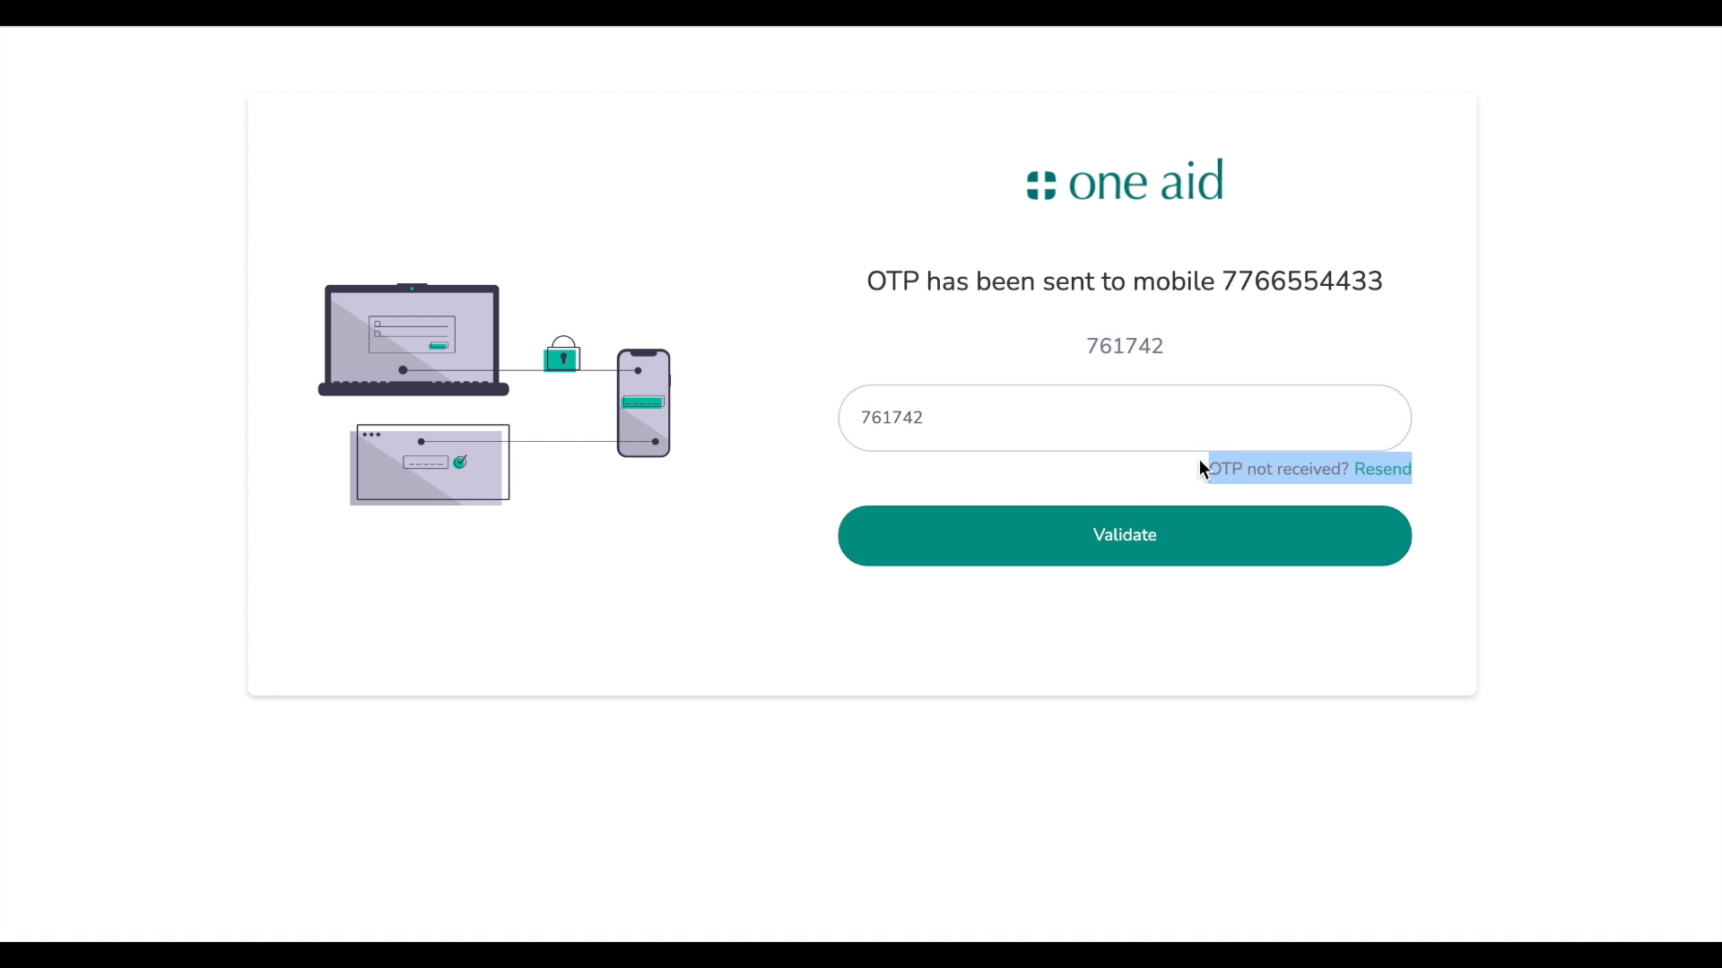
click(1561, 473)
click(1195, 560)
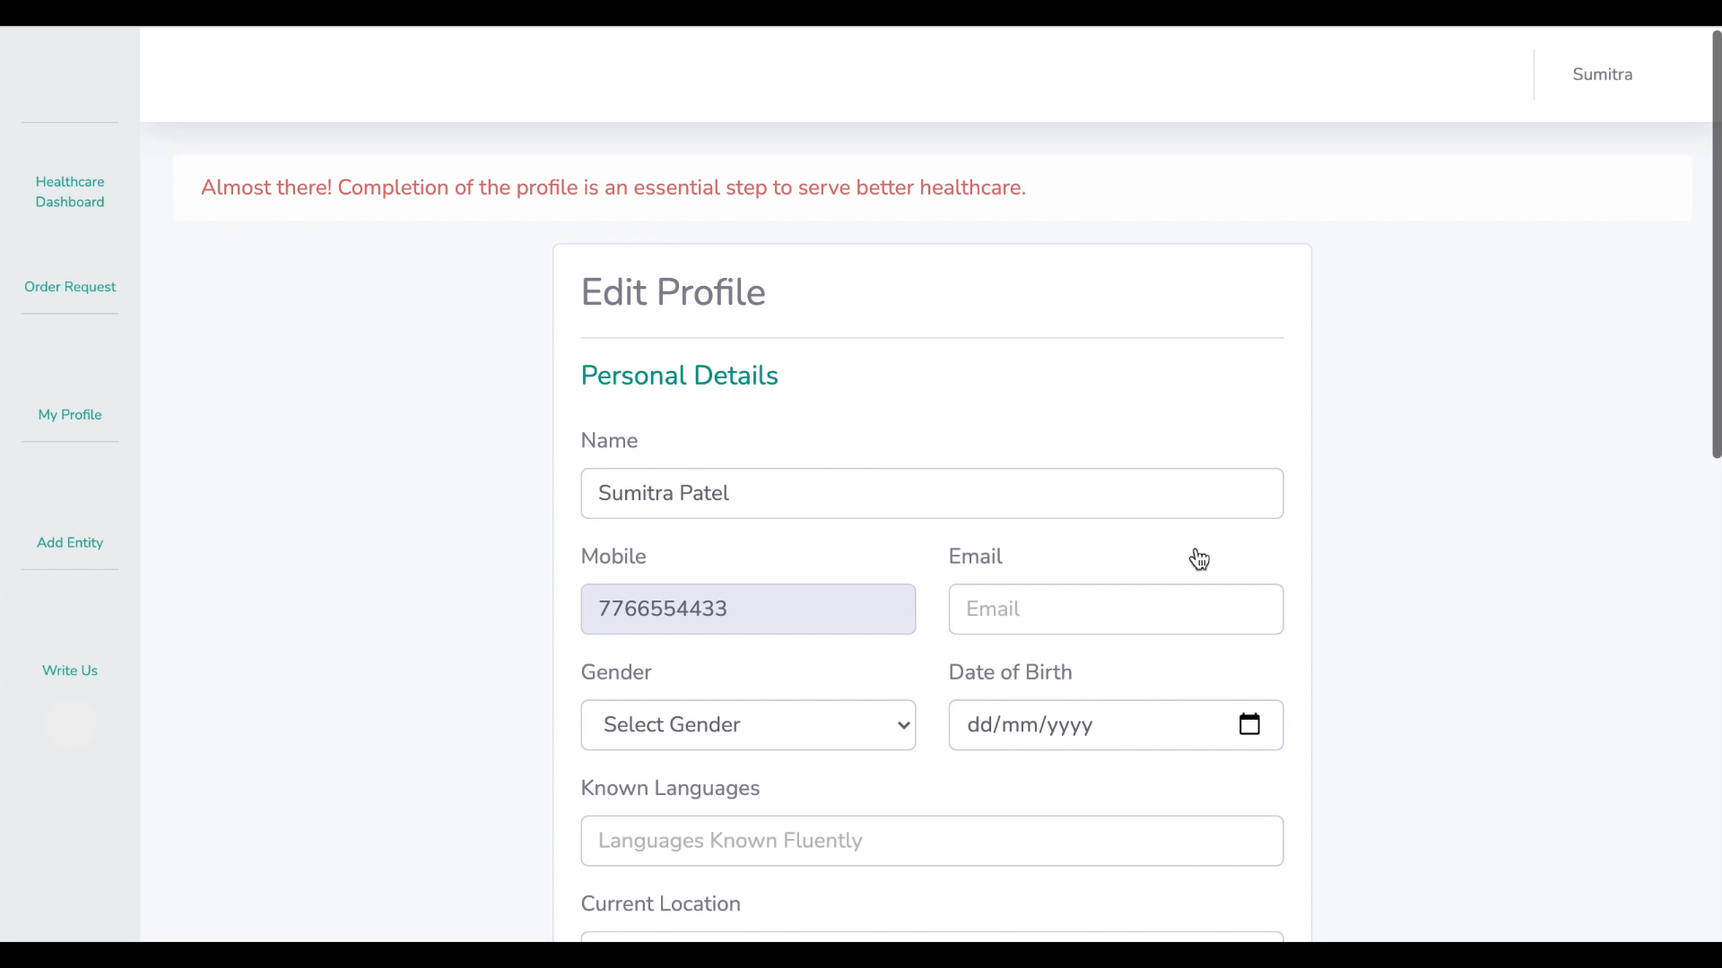
drag(331, 182, 567, 180)
click(895, 267)
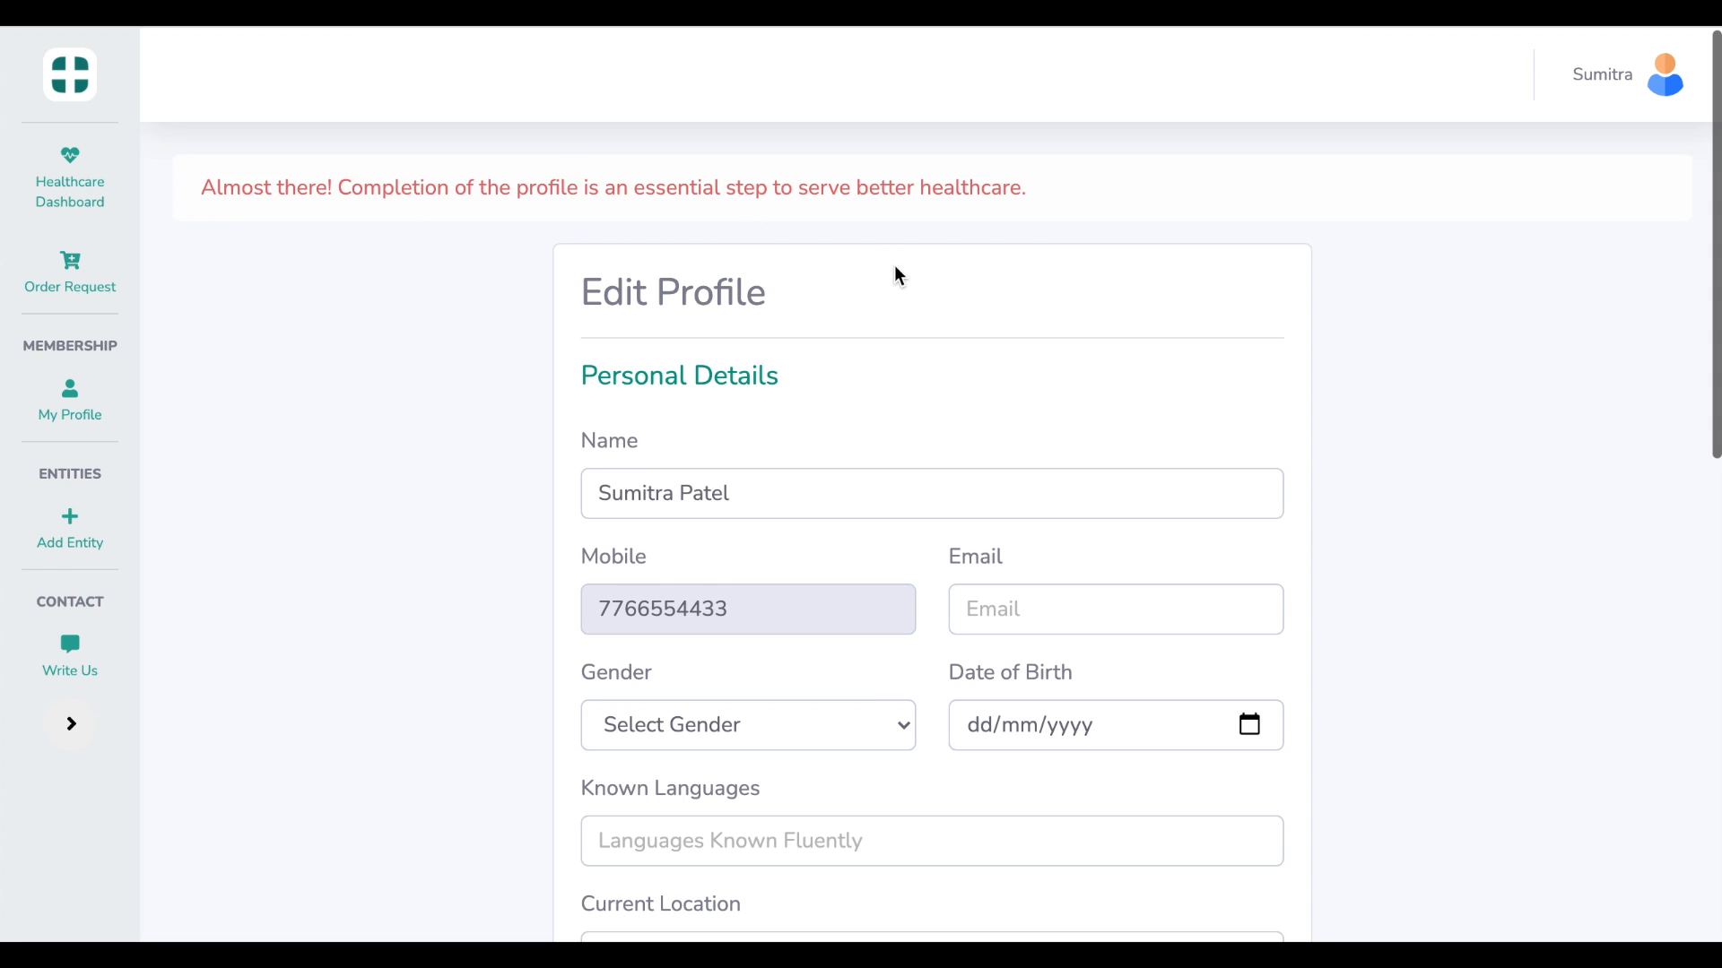
scroll(895, 271, down, 3)
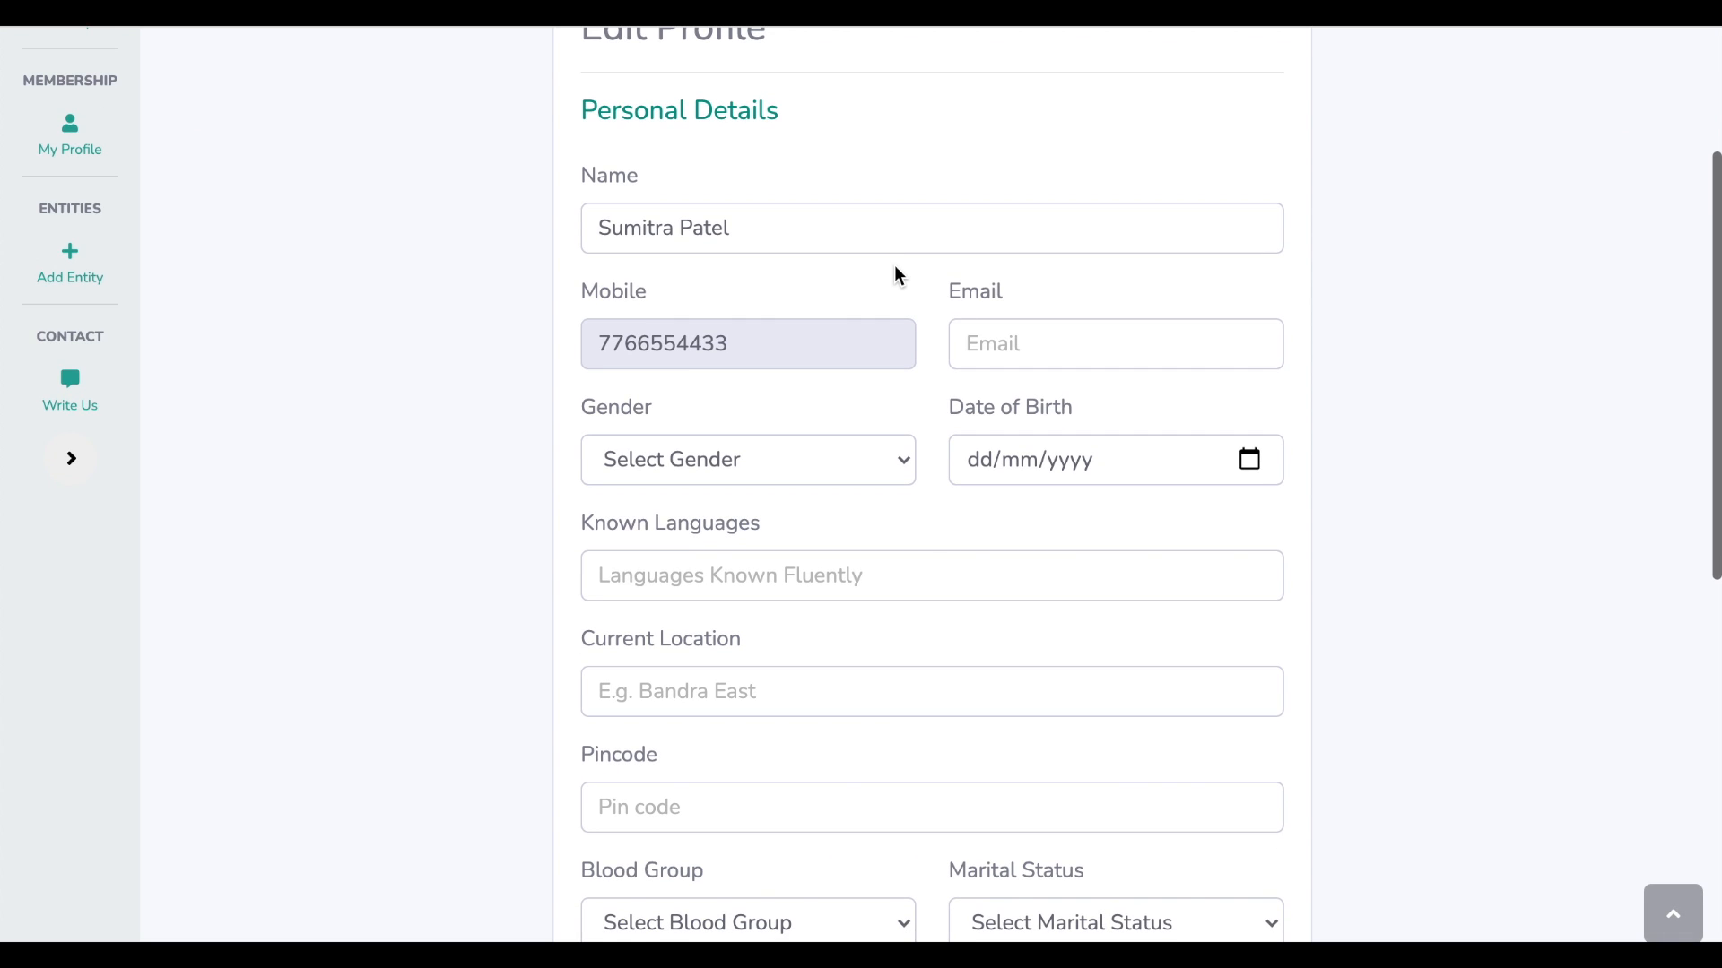
click(1103, 347)
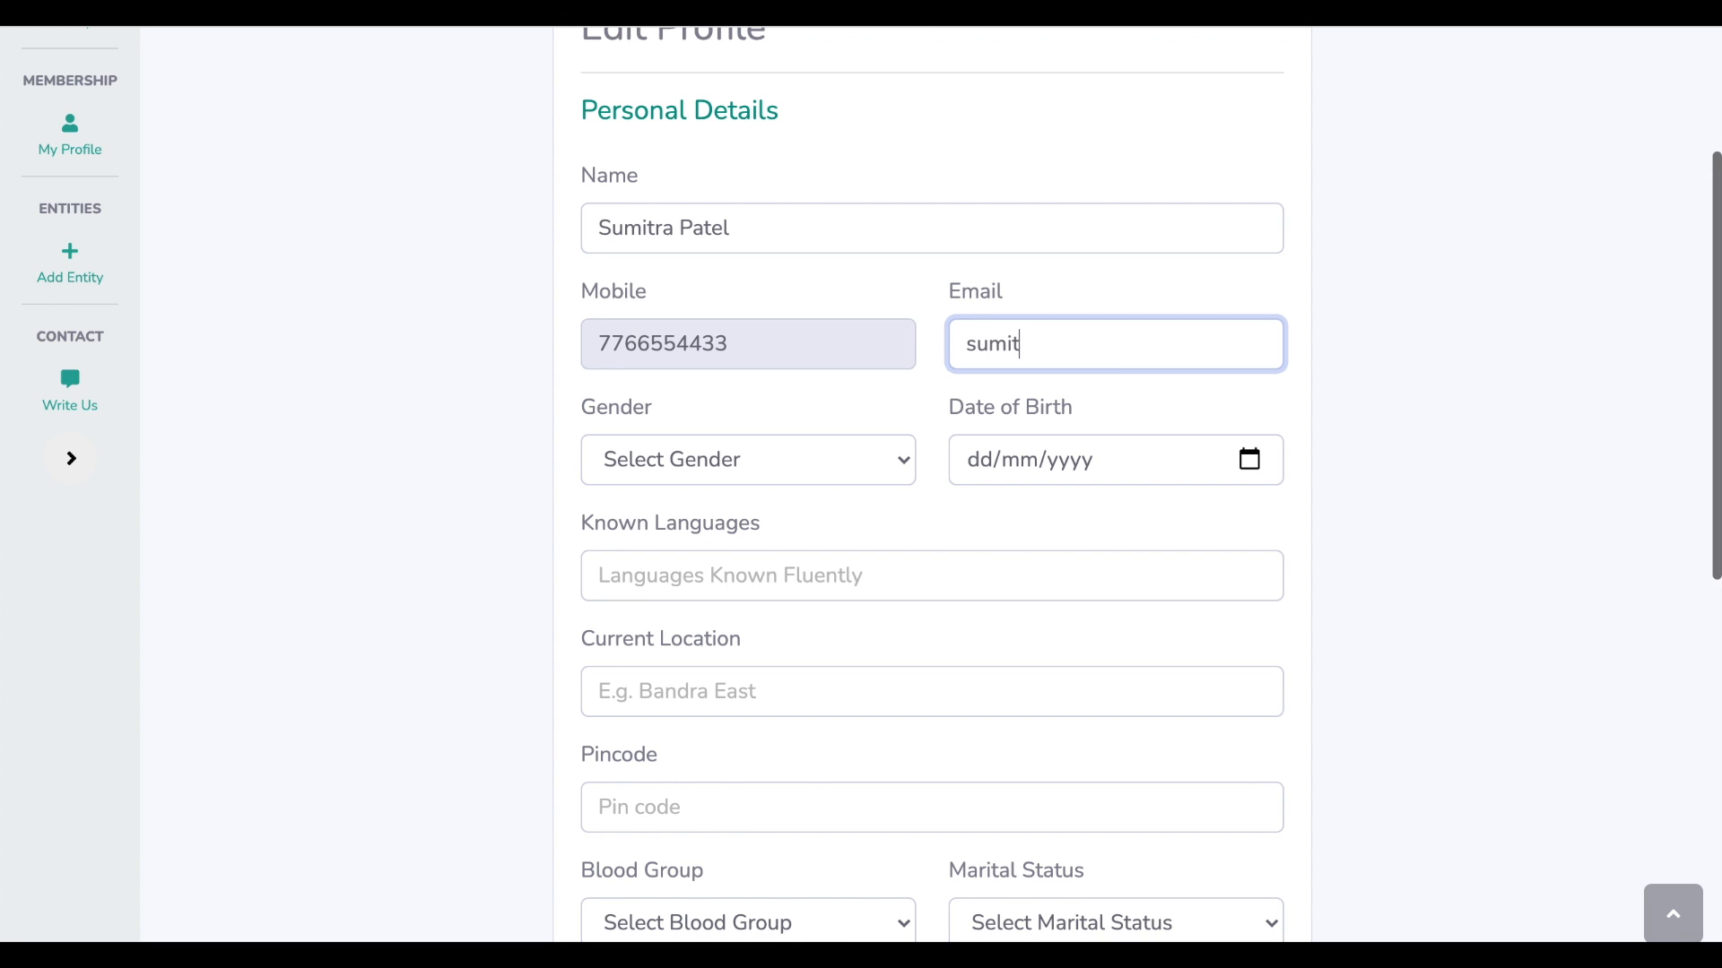
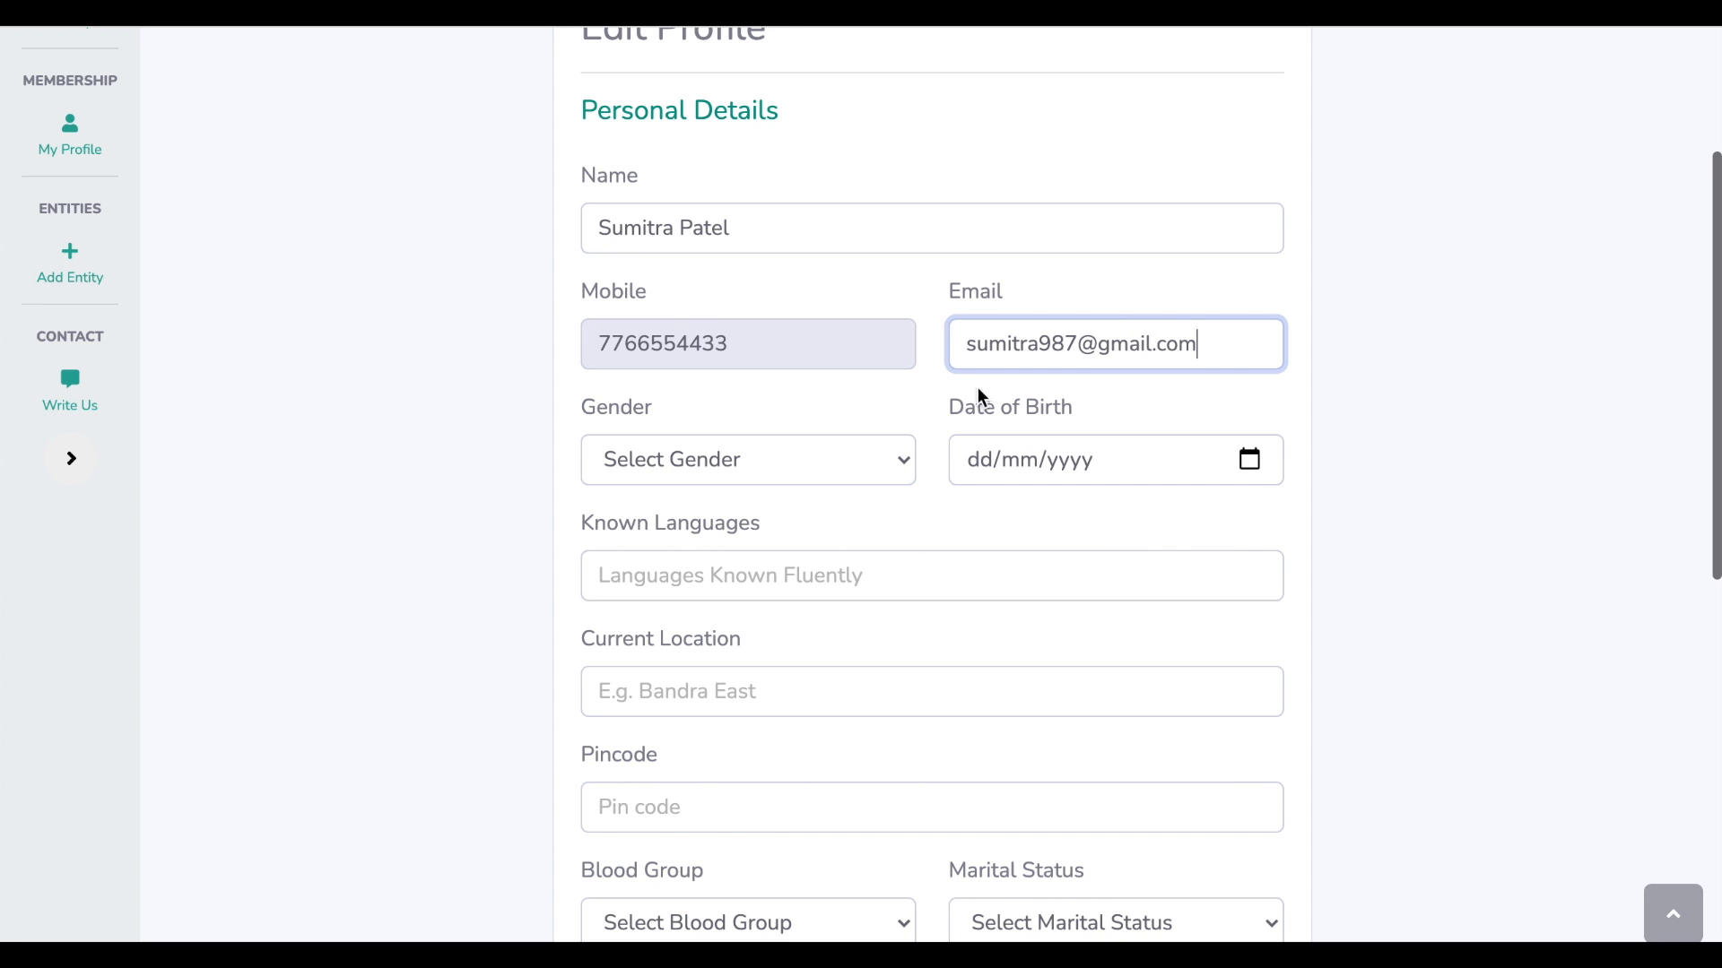
click(788, 463)
click(785, 532)
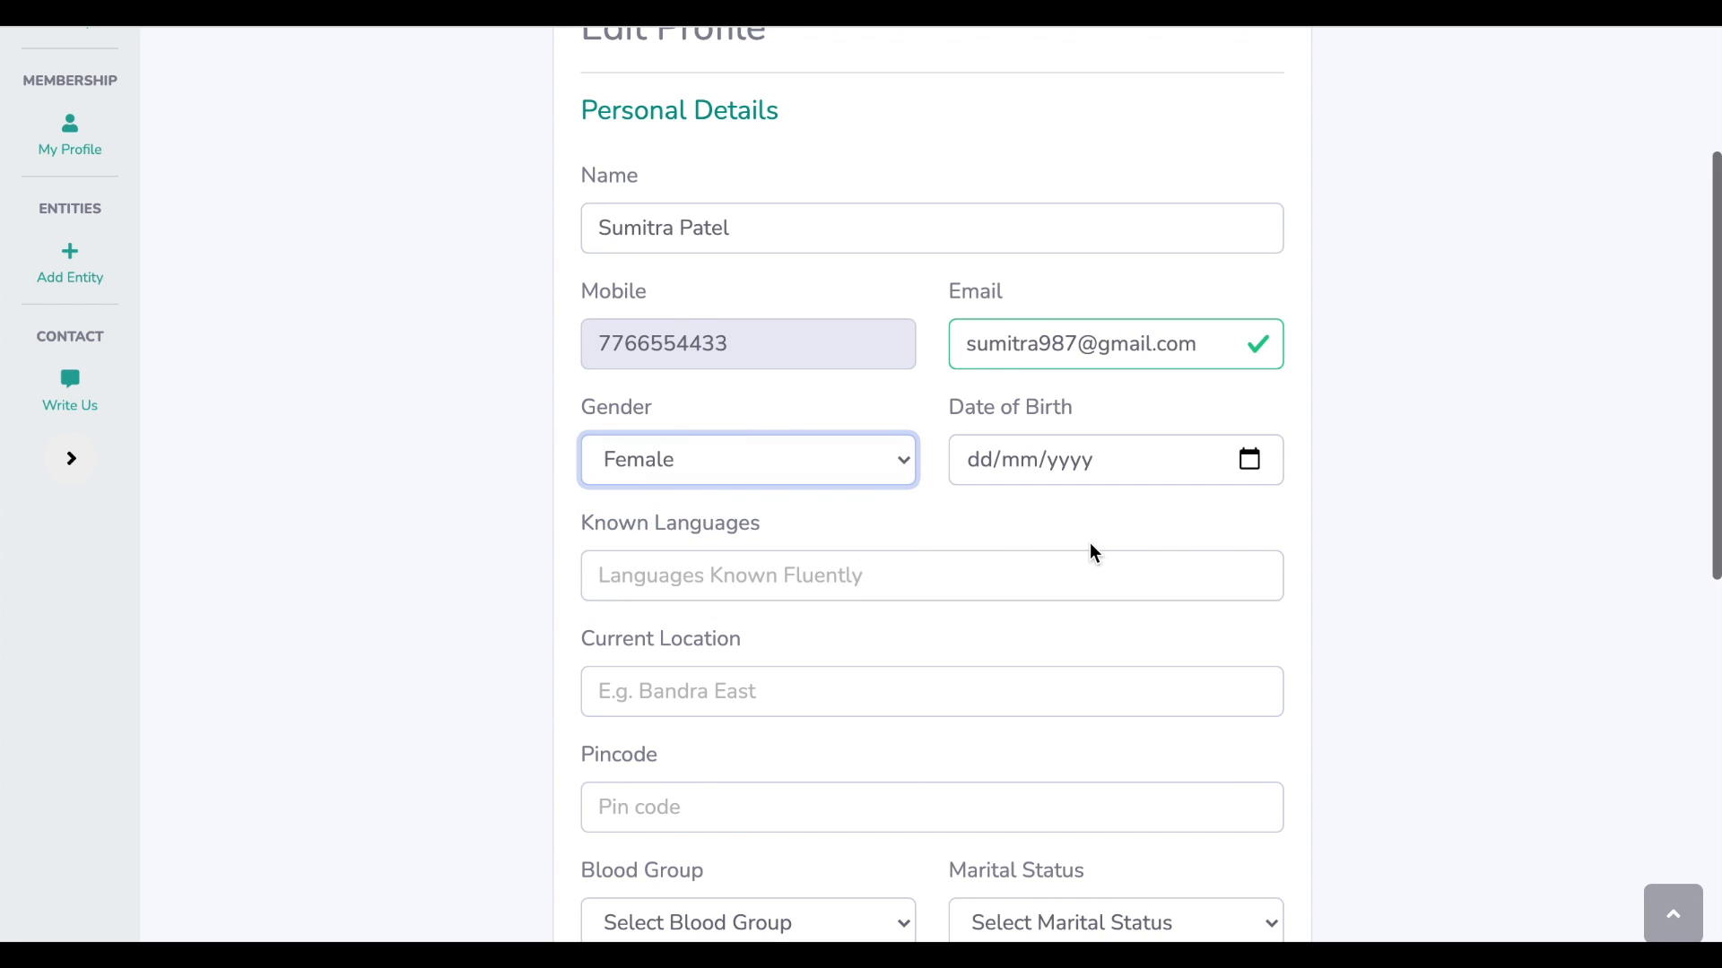
click(982, 473)
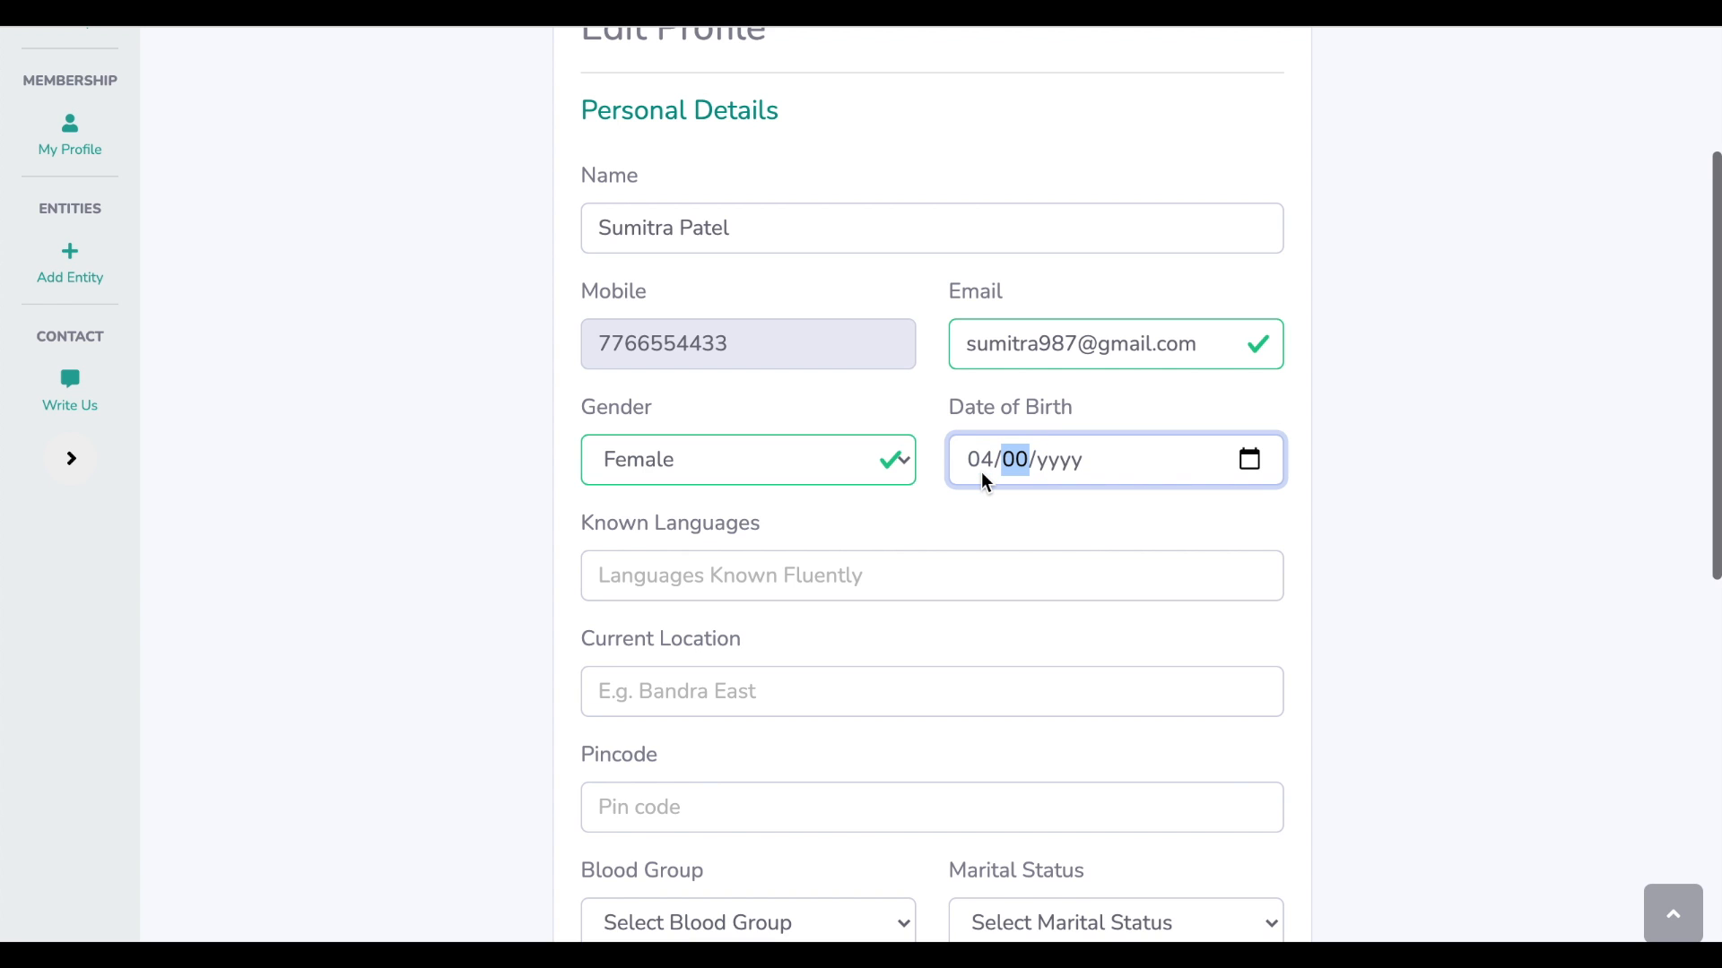
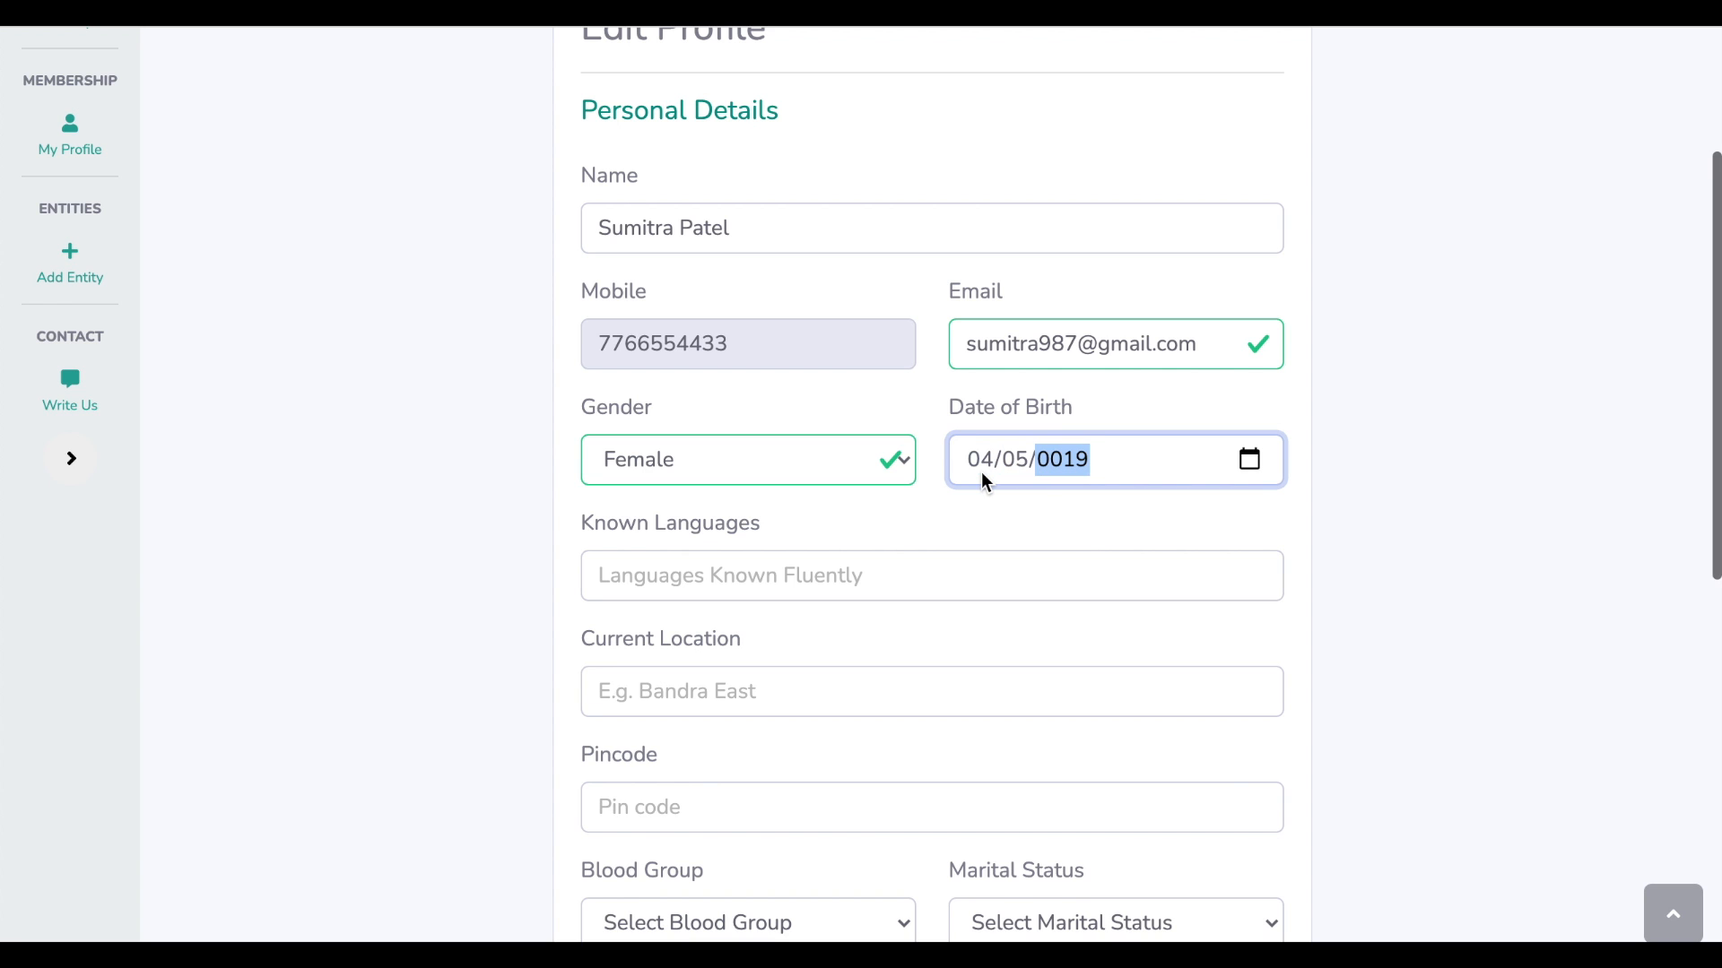
click(1355, 494)
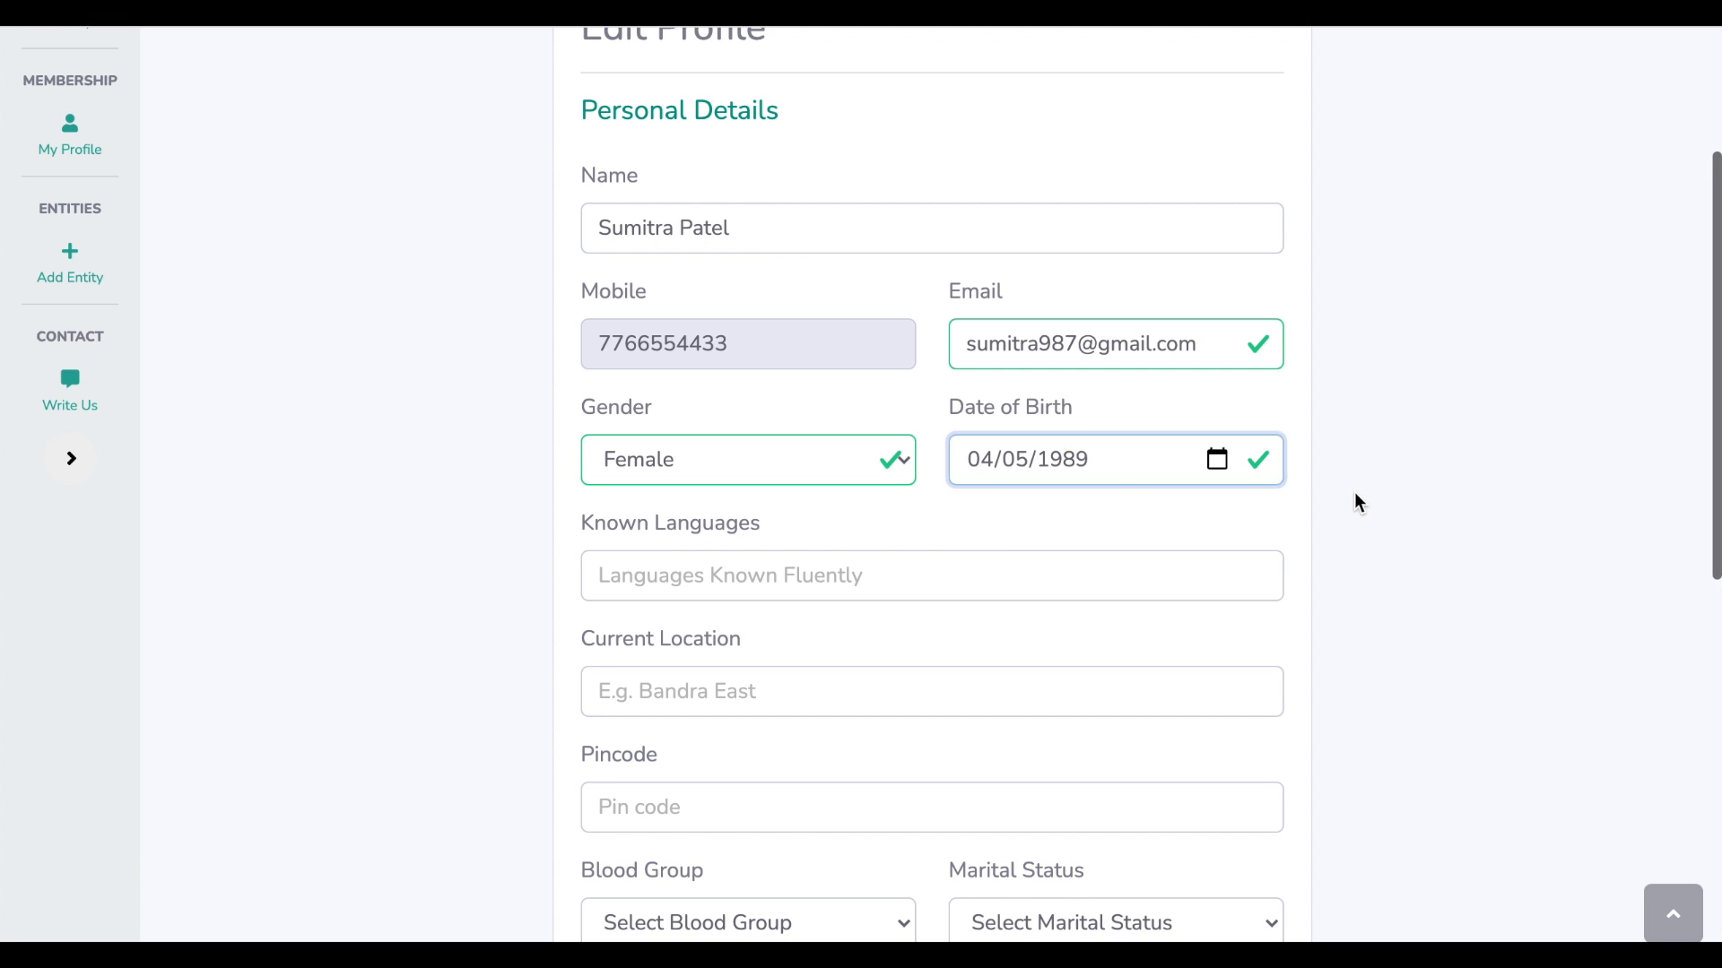
click(1216, 459)
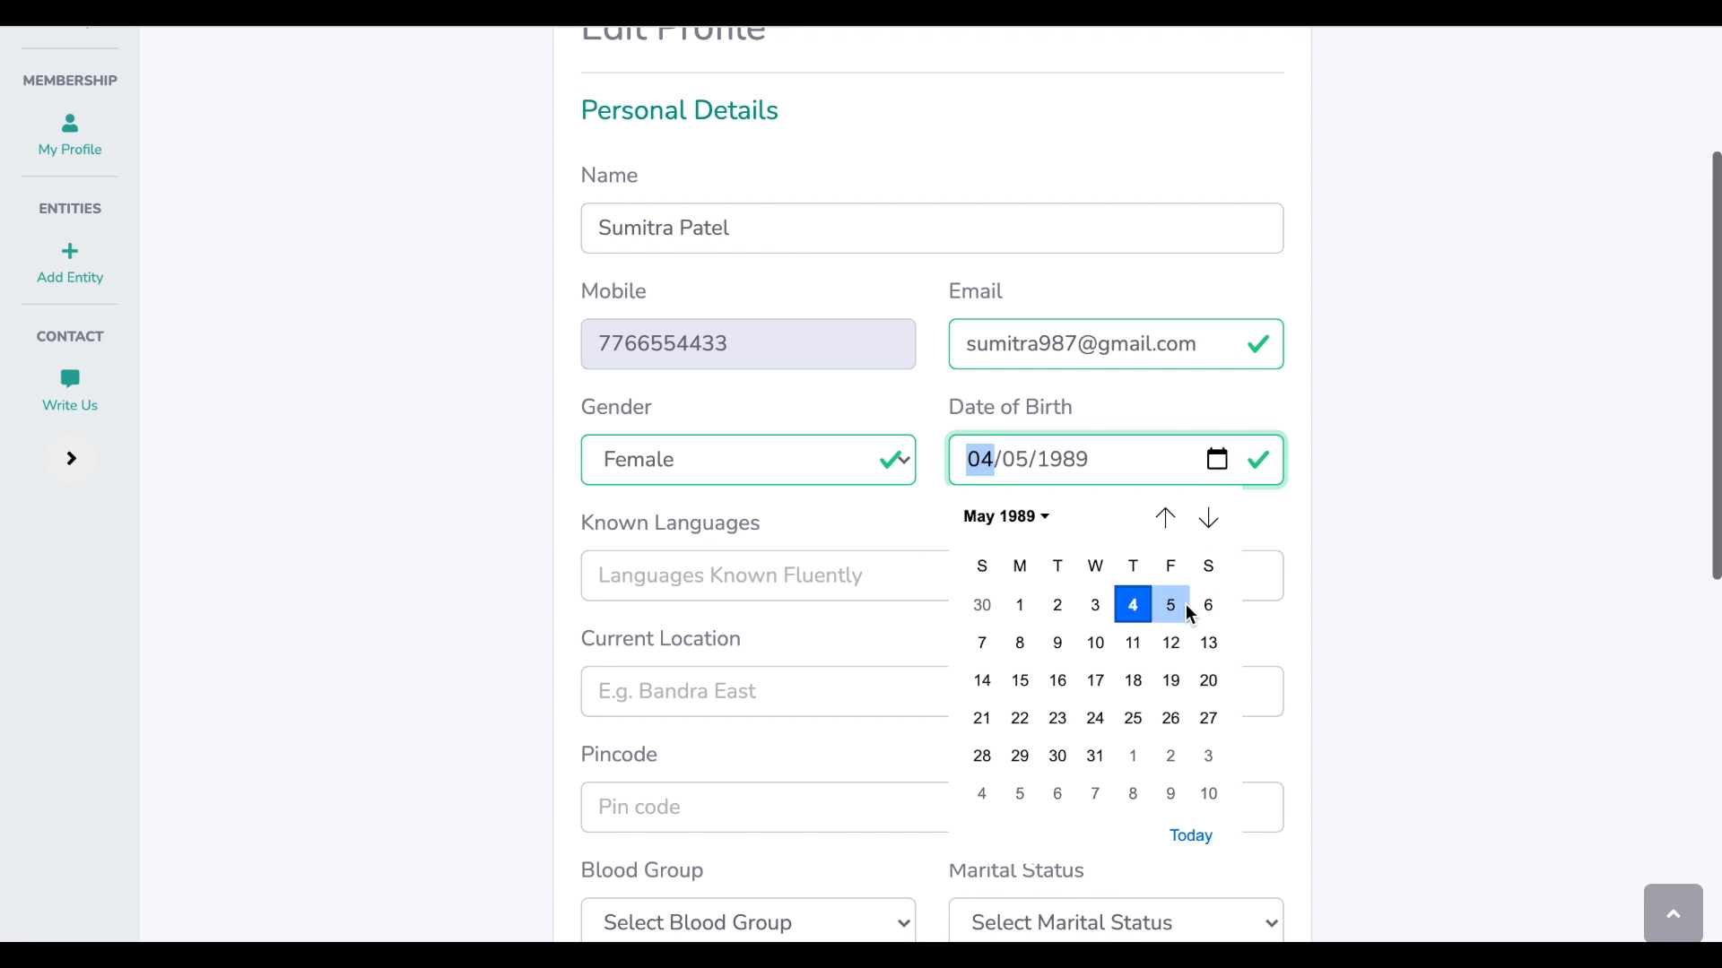
click(1377, 426)
Add languages Hindi, English, Marathi, location Bandra East, Mumbai, and pincode 400050
click(792, 571)
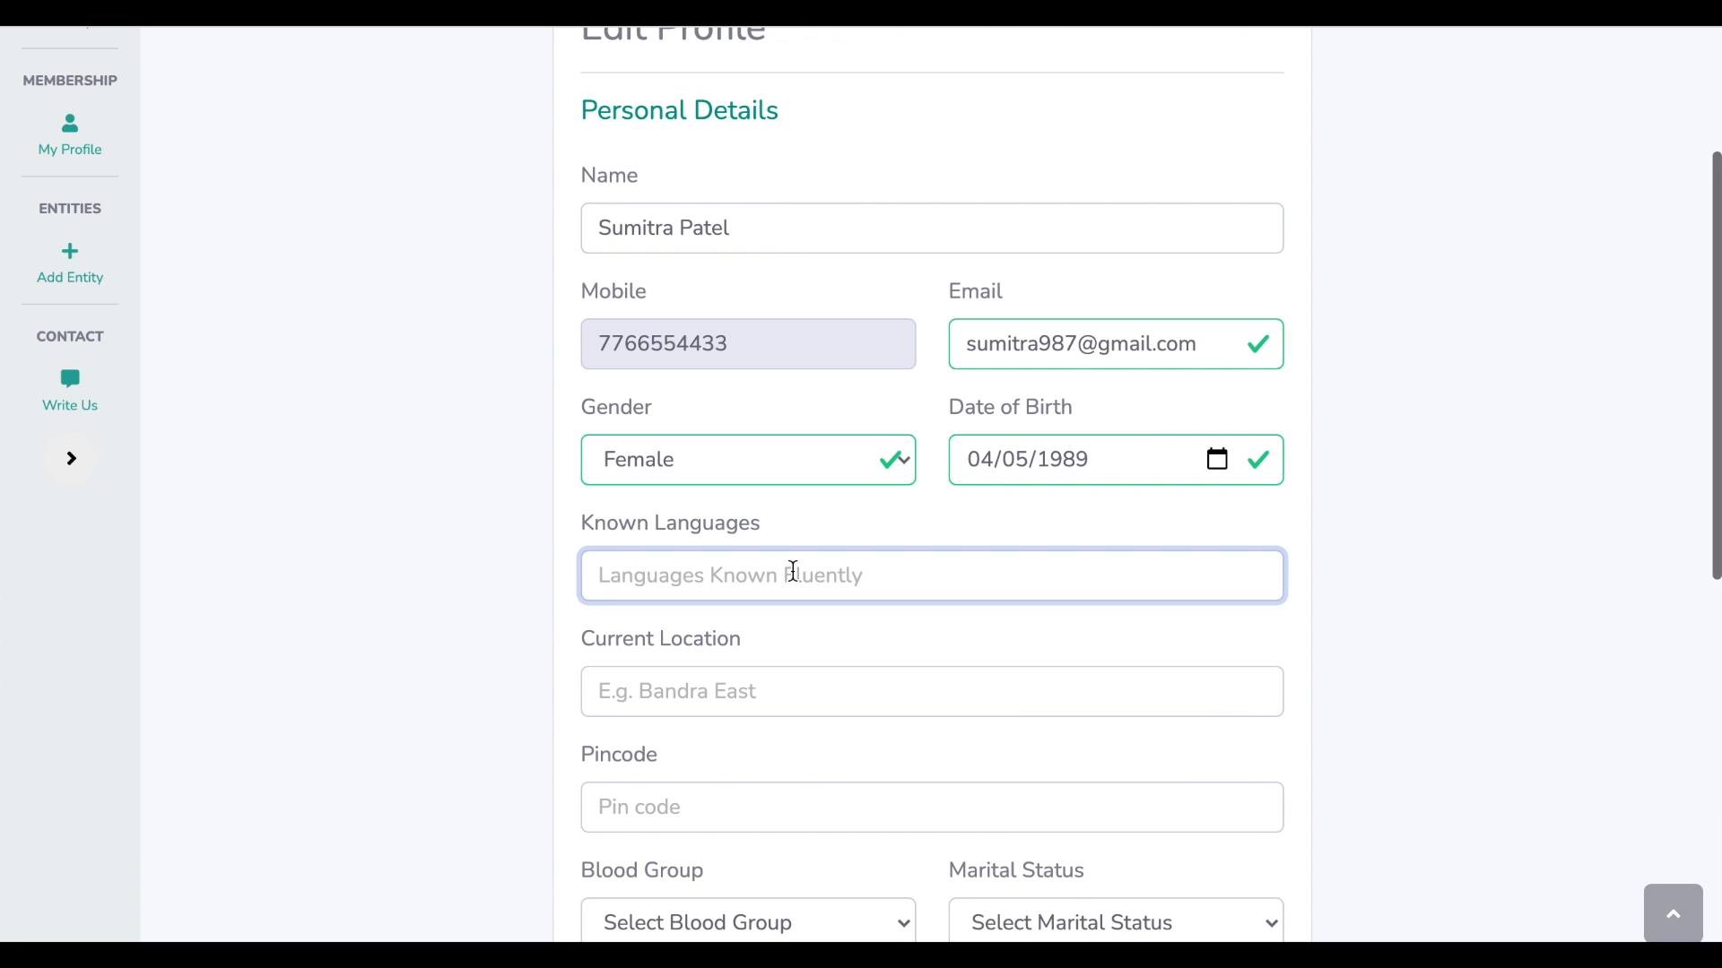
text(Hindi)
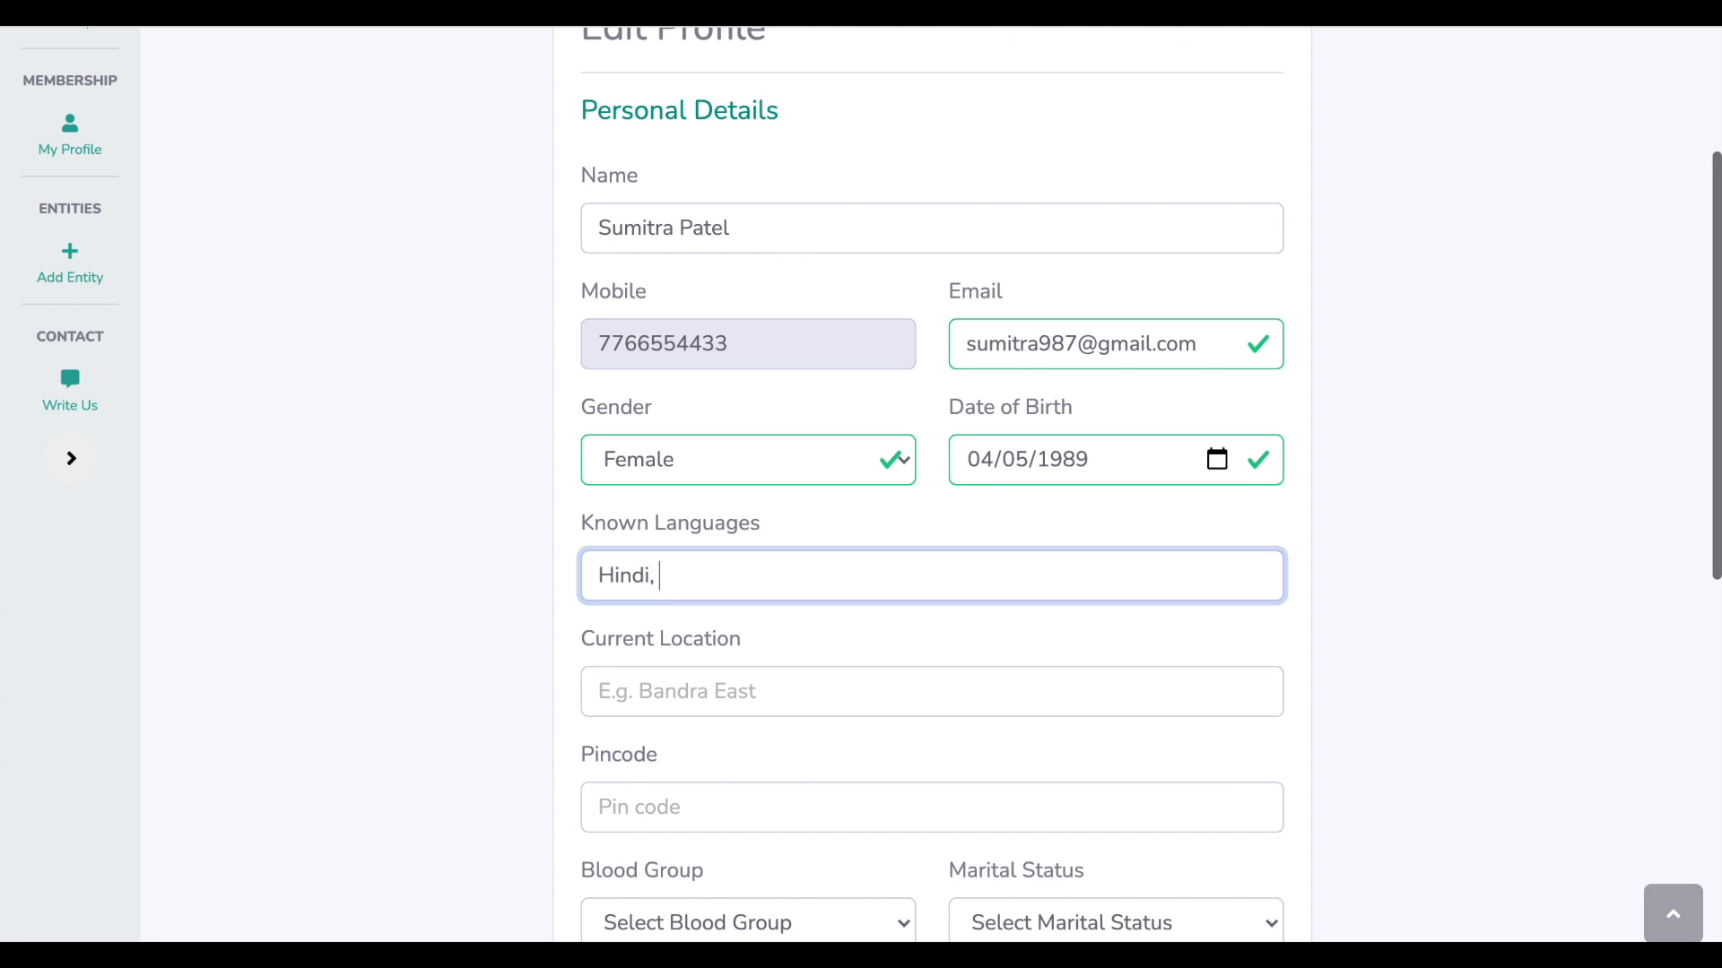
text(, English, Marath)
text(i)
key(Tab)
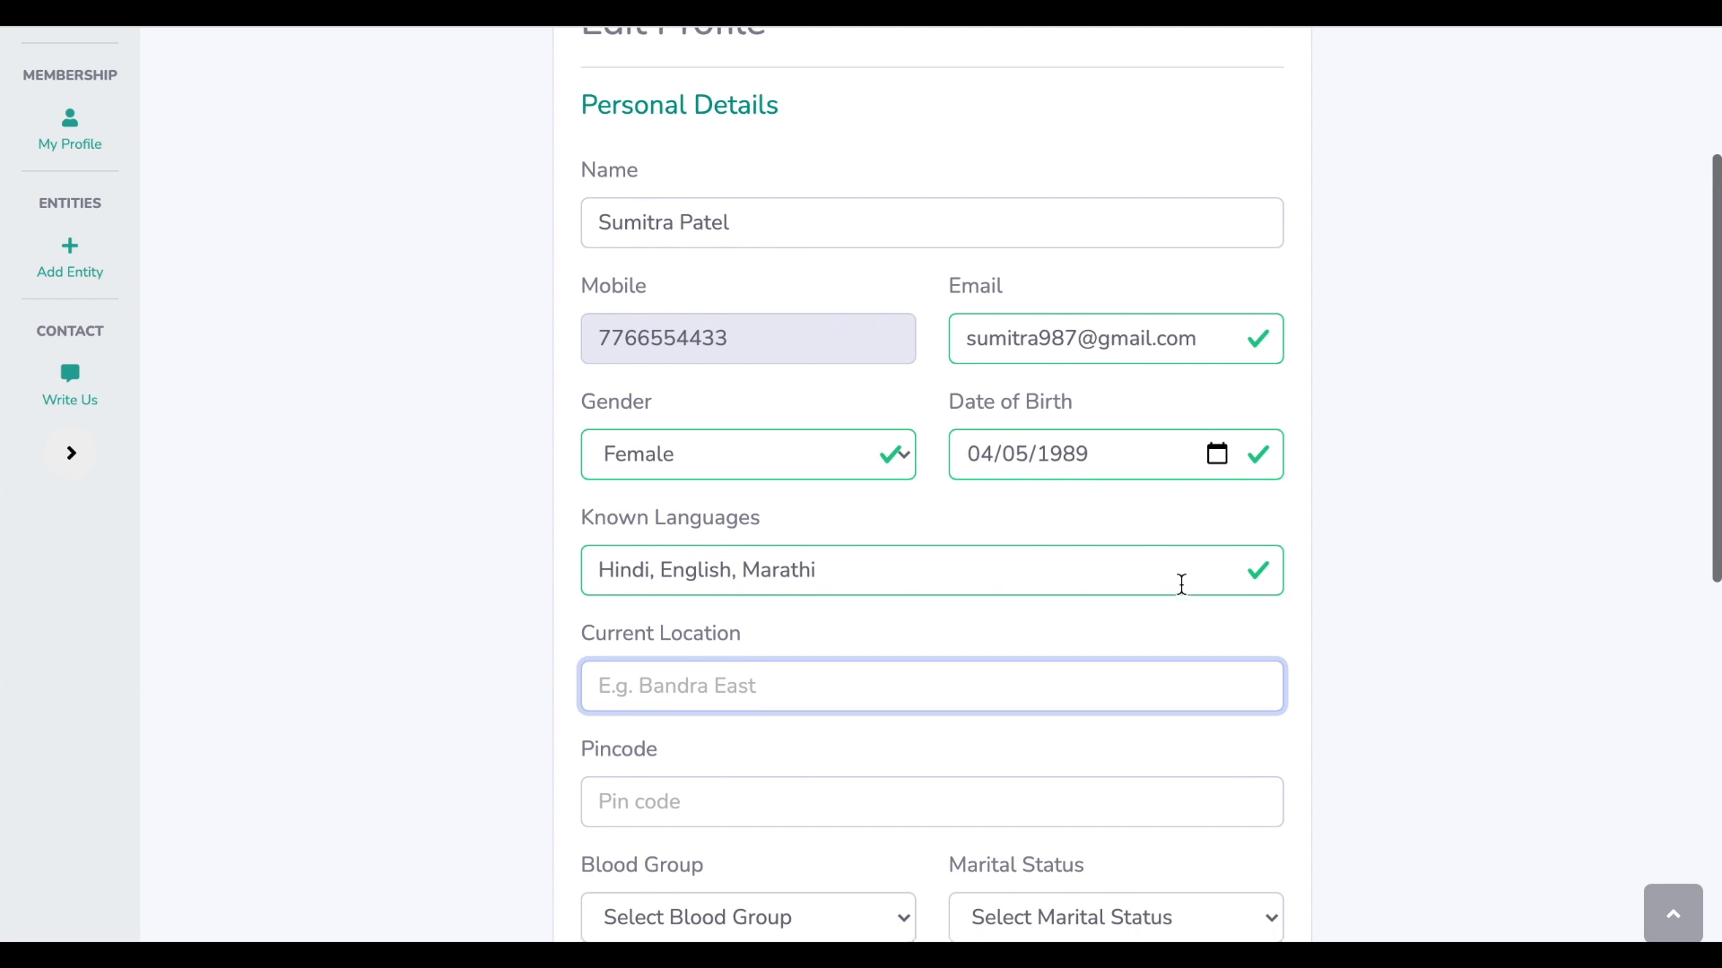
scroll(1184, 592, down, 2)
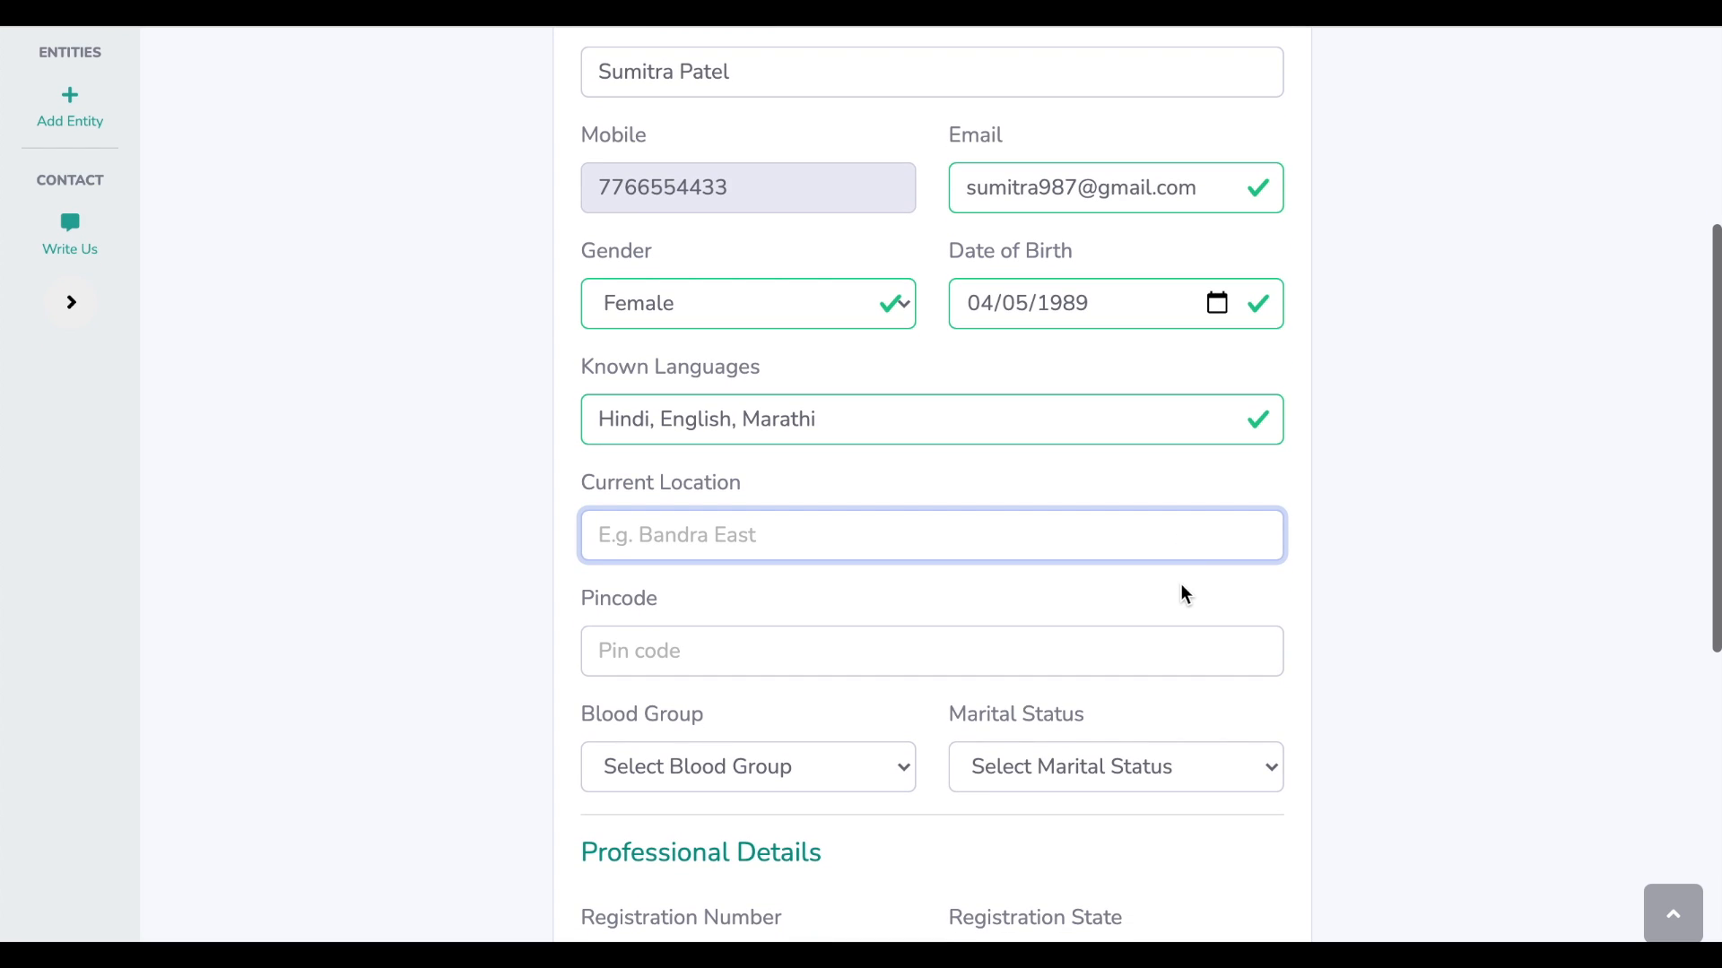
text(Ban)
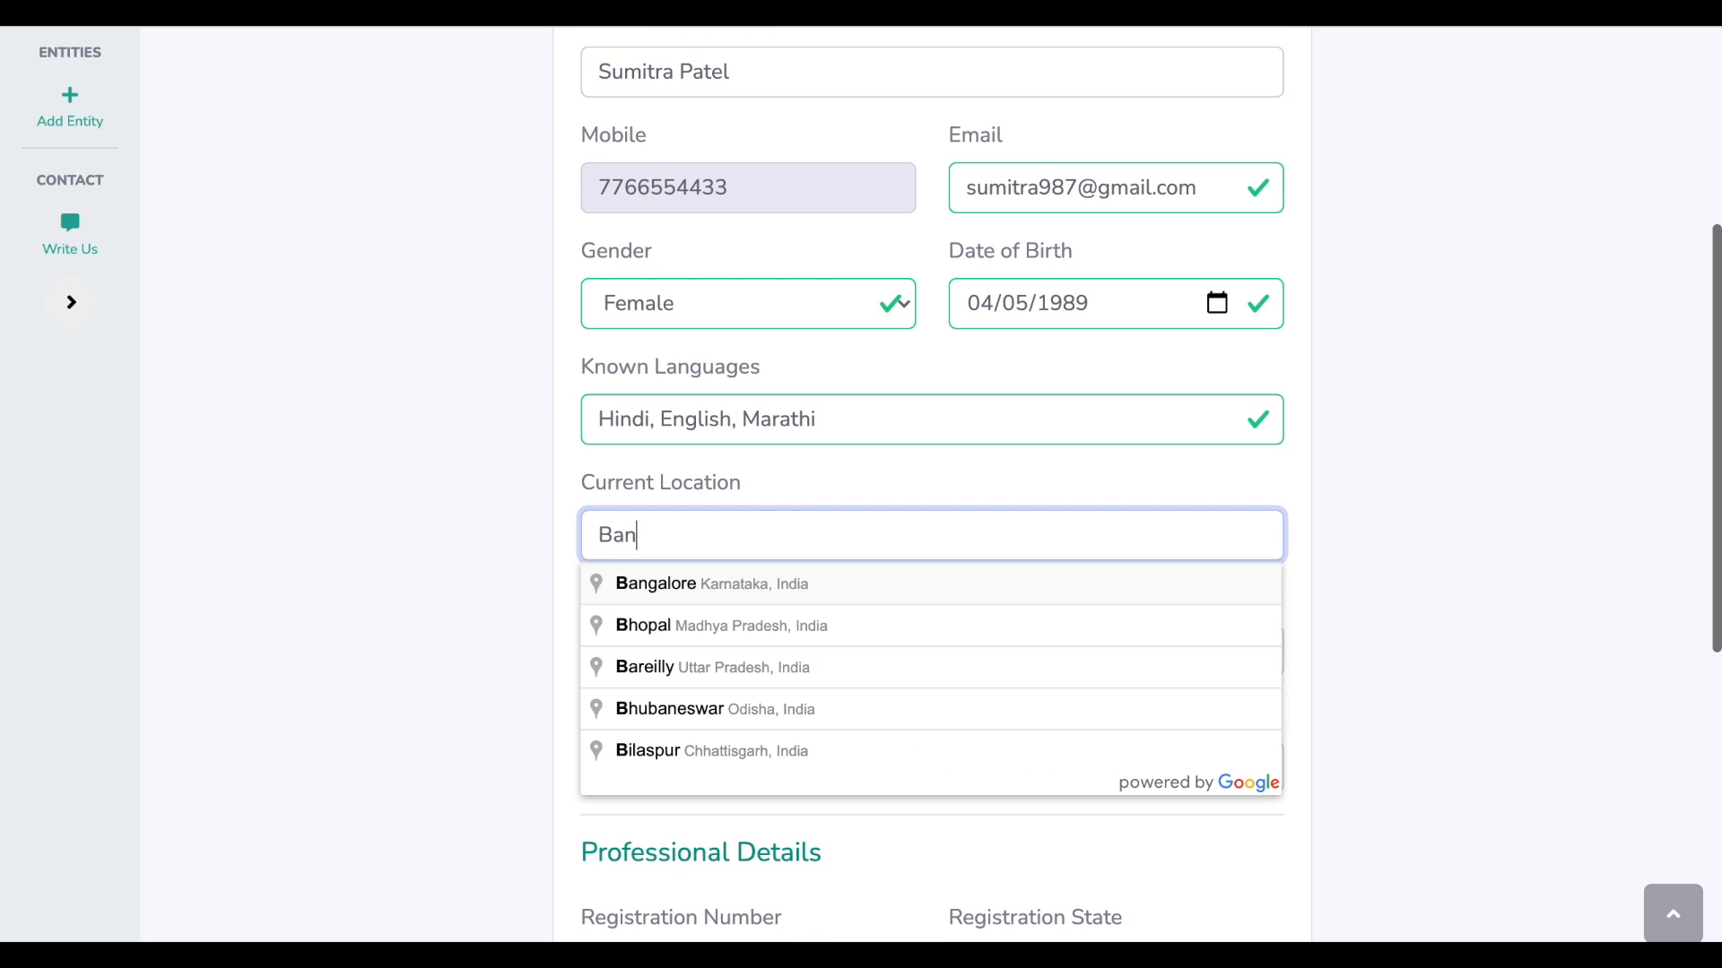
text(dra East)
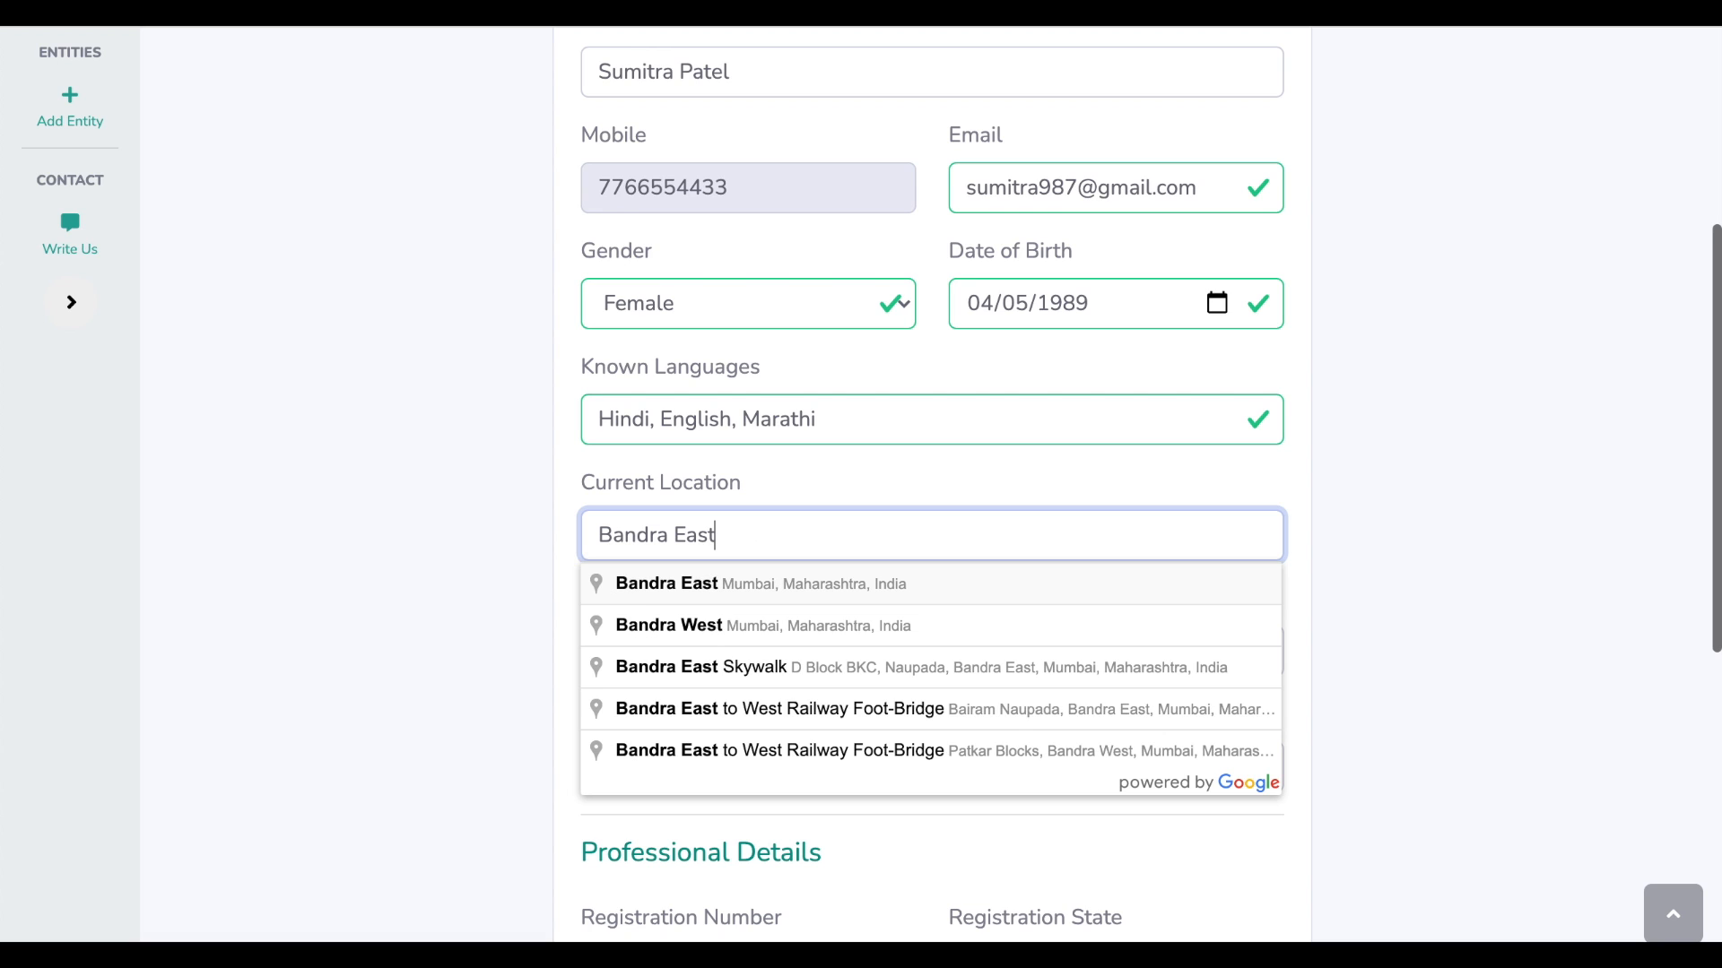
click(1037, 585)
click(937, 666)
text(4)
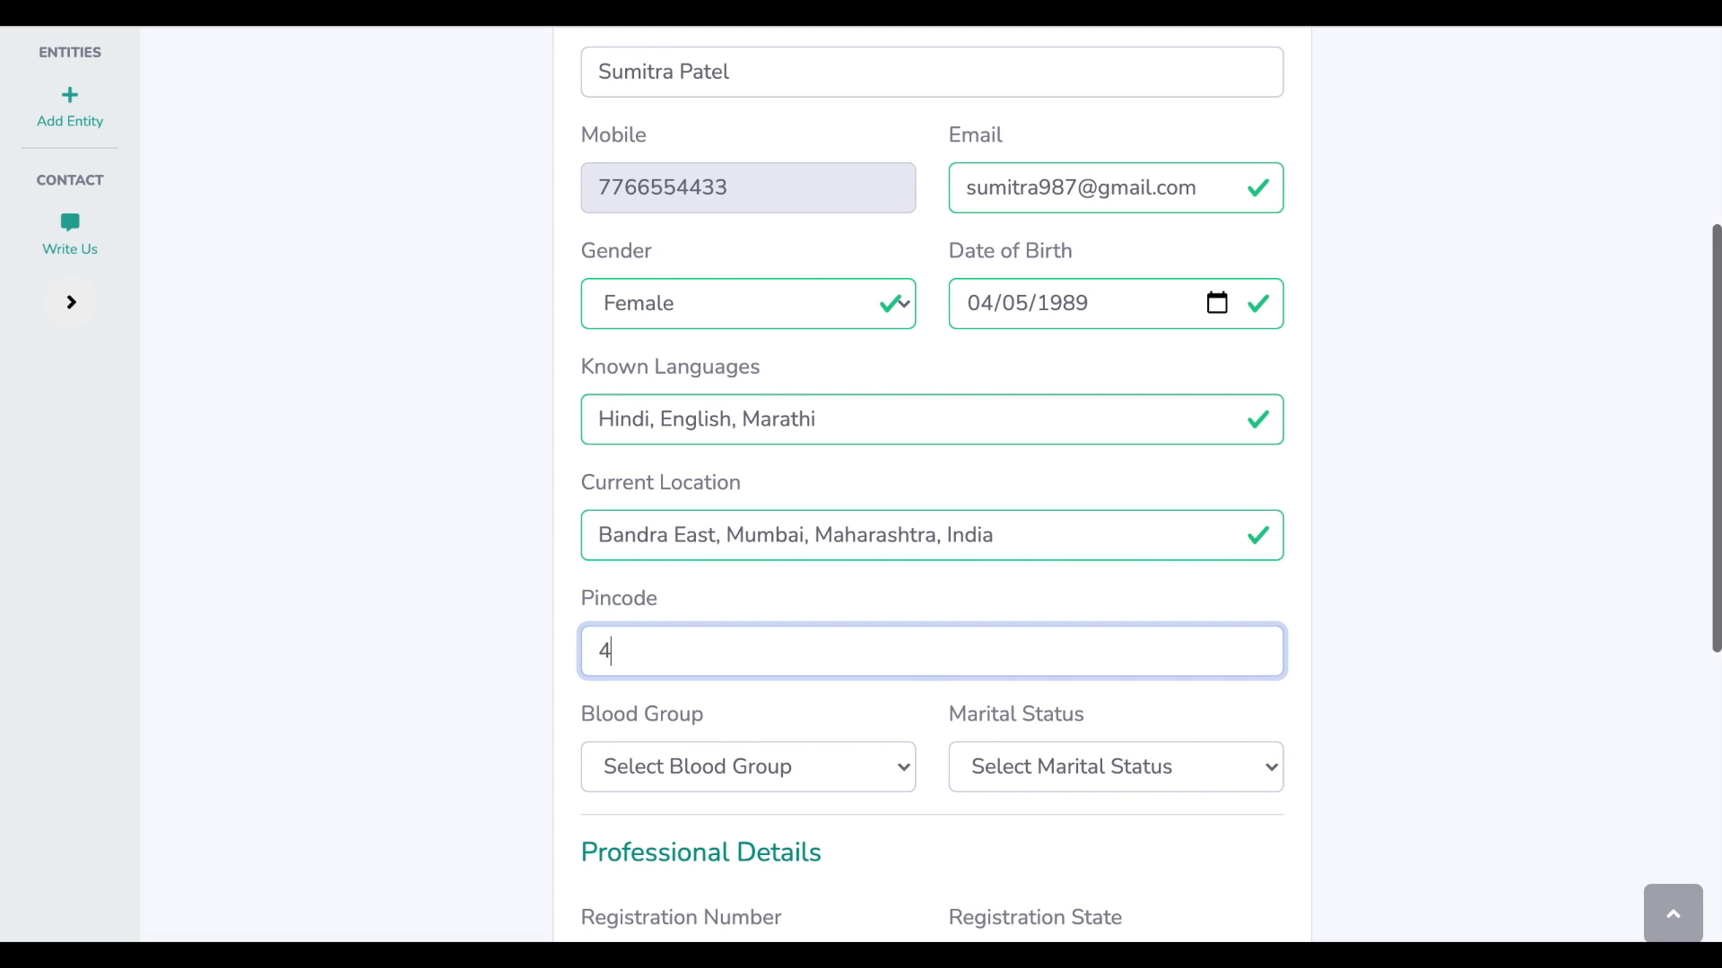
text(00050)
click(785, 704)
Set blood group A+ and marital status Never Married
click(798, 780)
click(795, 807)
click(1154, 774)
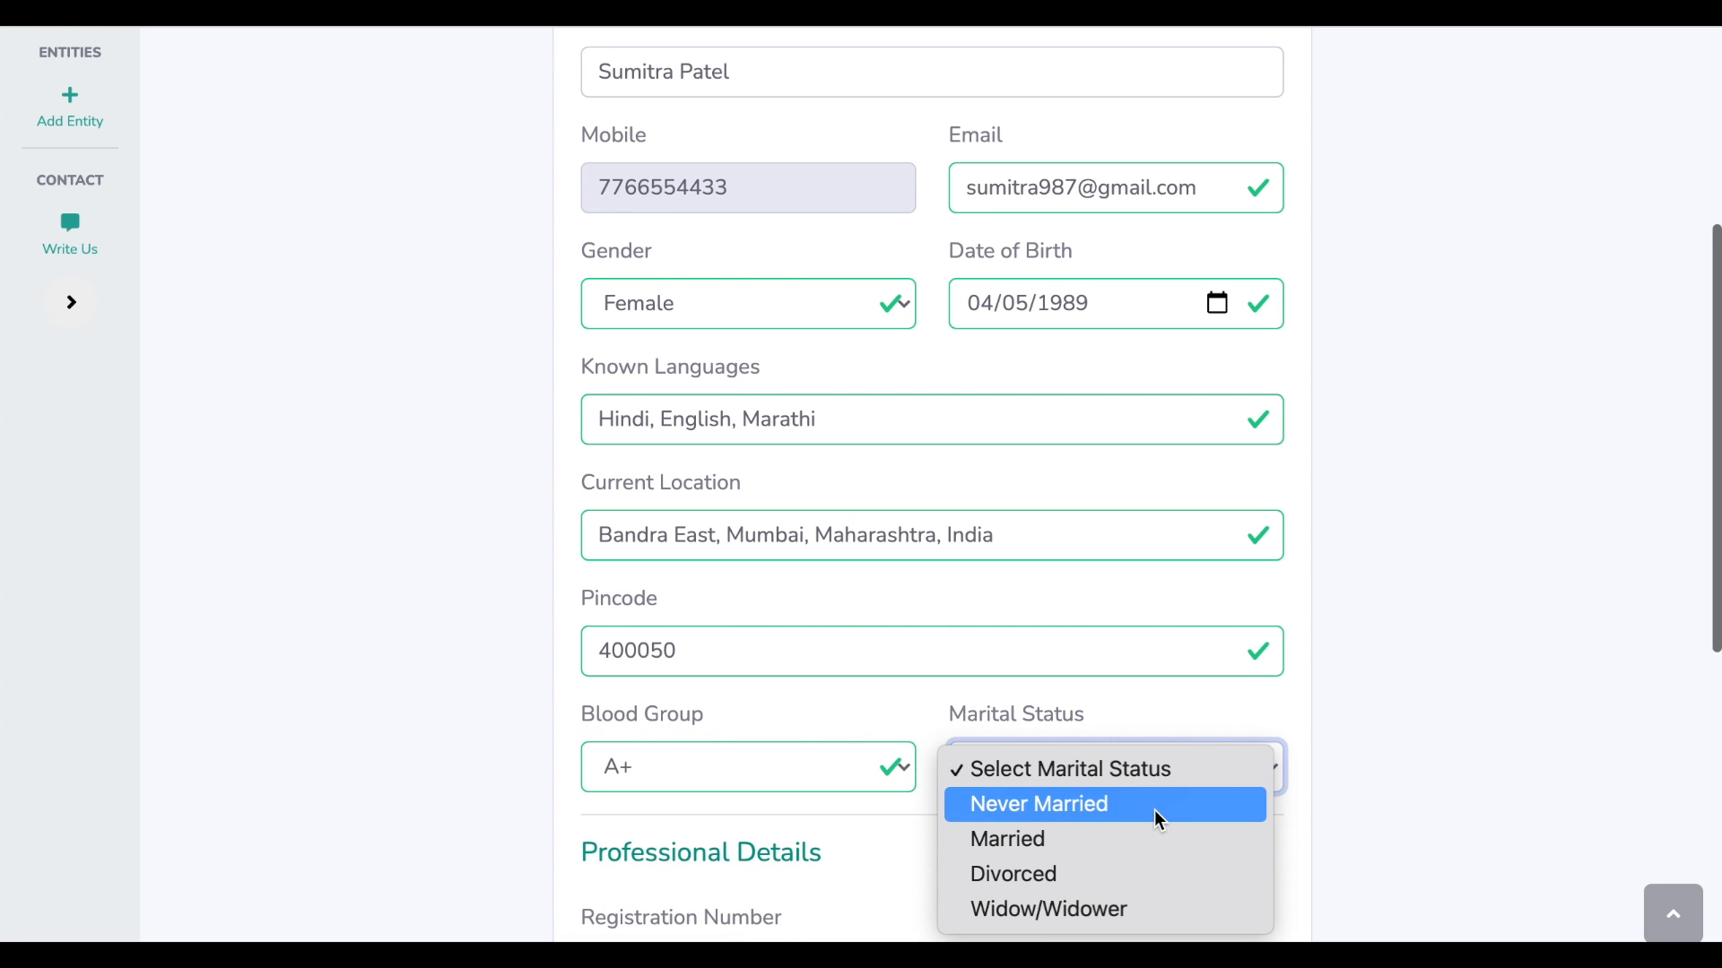
click(1157, 807)
Enter the pharmacist registration number and set registration state Maharashtra
scroll(1437, 703, down, 4)
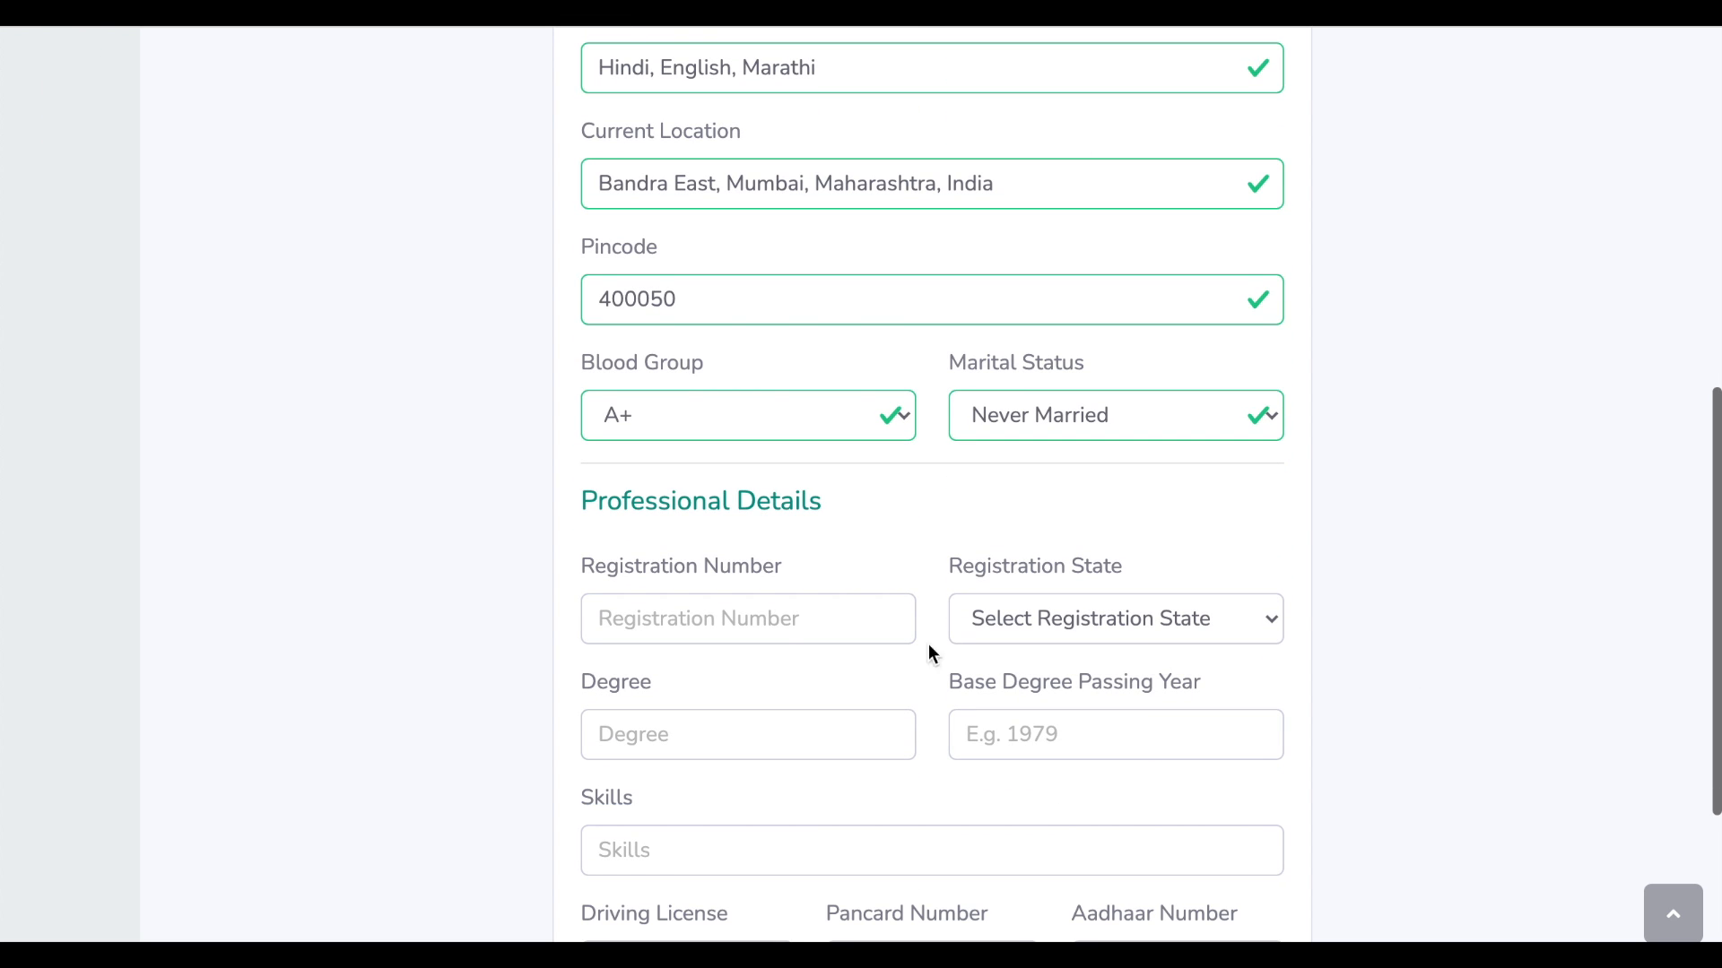
click(785, 621)
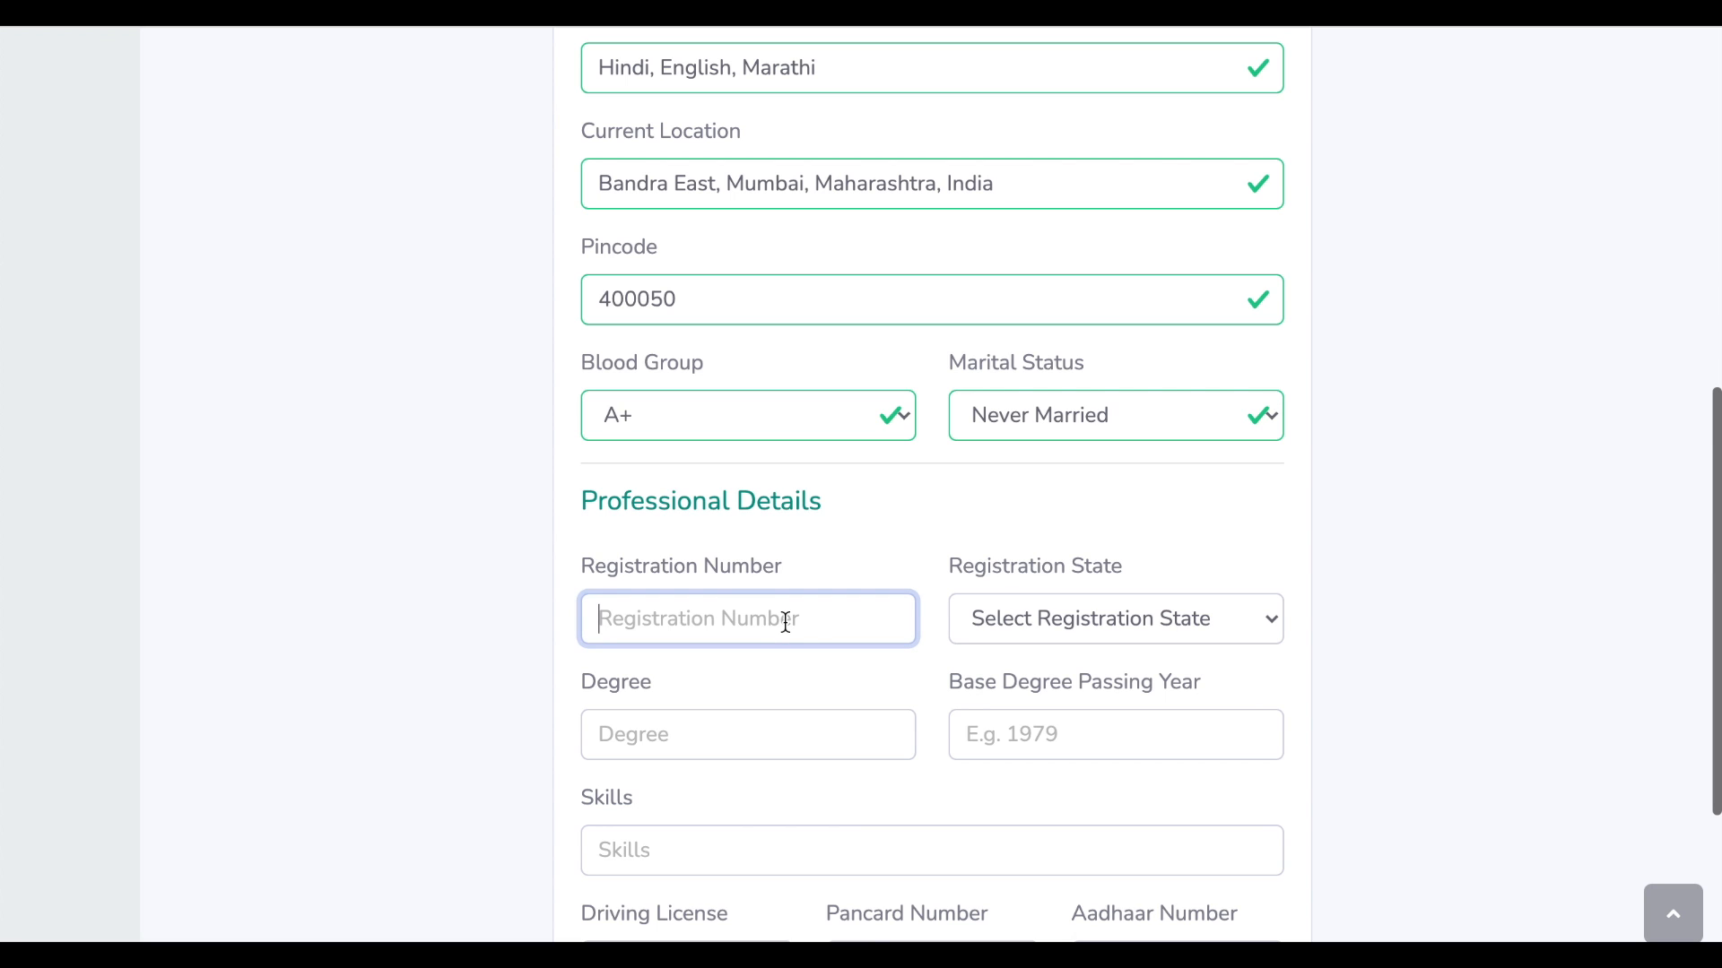
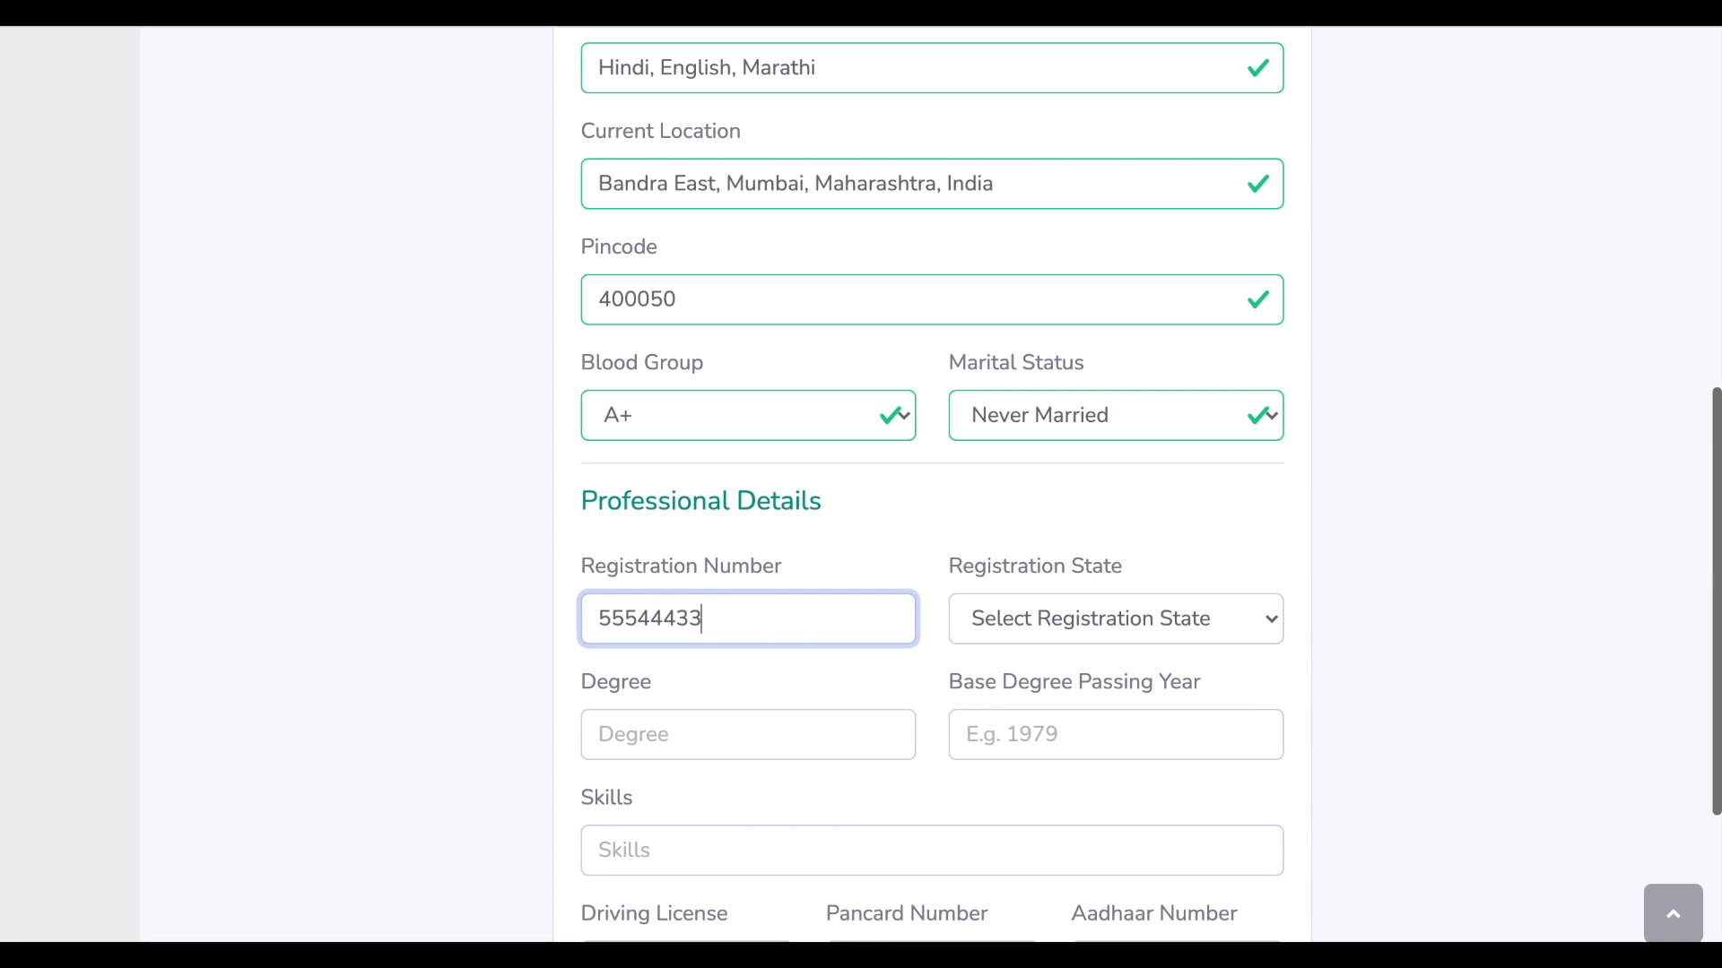
click(1071, 626)
key(m)
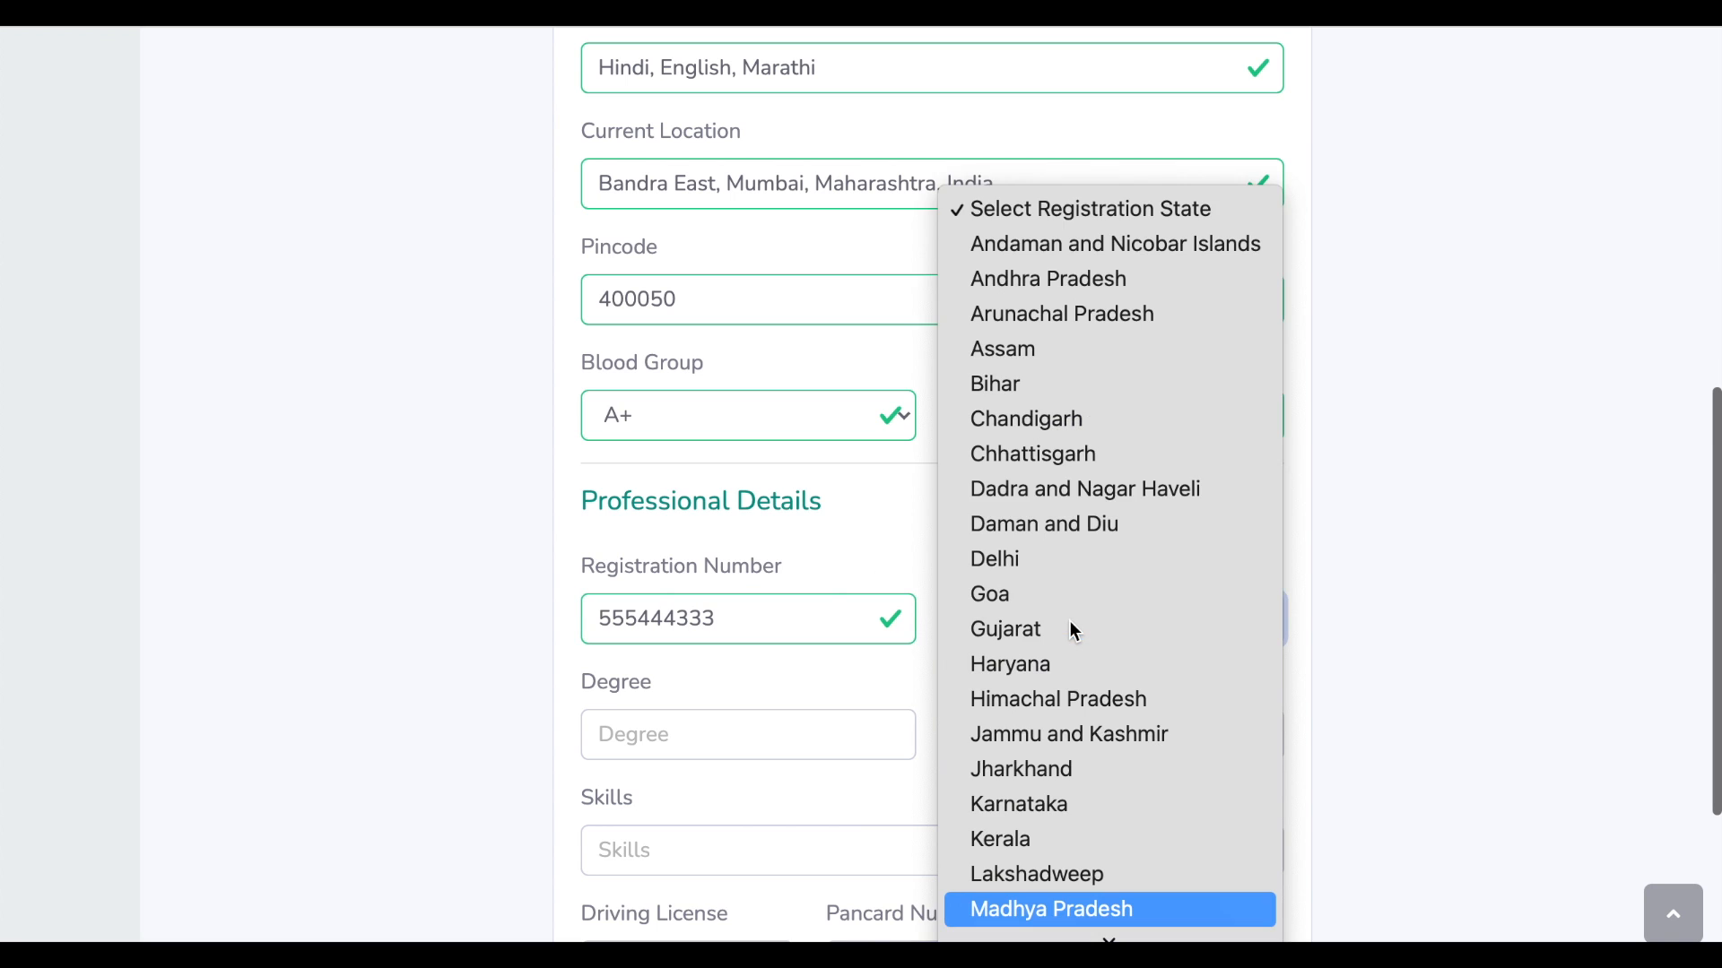
key(Down)
key(Return)
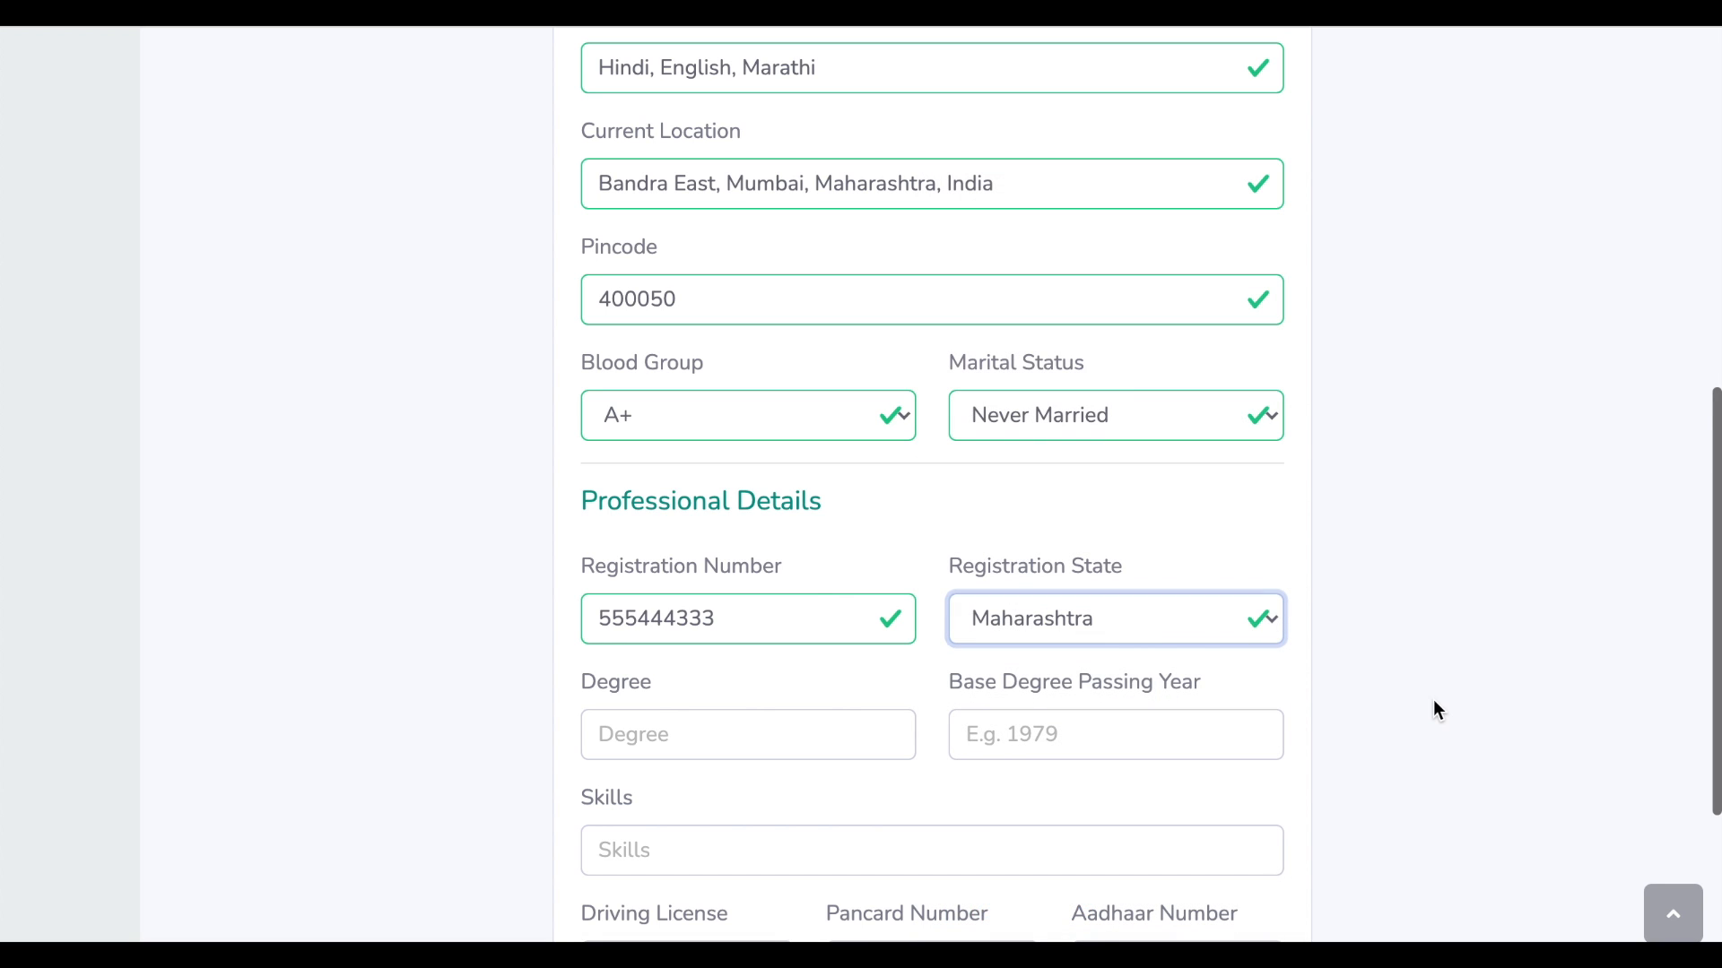
Enter degree B Pharma, passing year 2010, and begin typing the skill 'Pharmacy Councel'
scroll(1434, 707, down, 2)
click(890, 580)
text(B Pharma)
key(Tab)
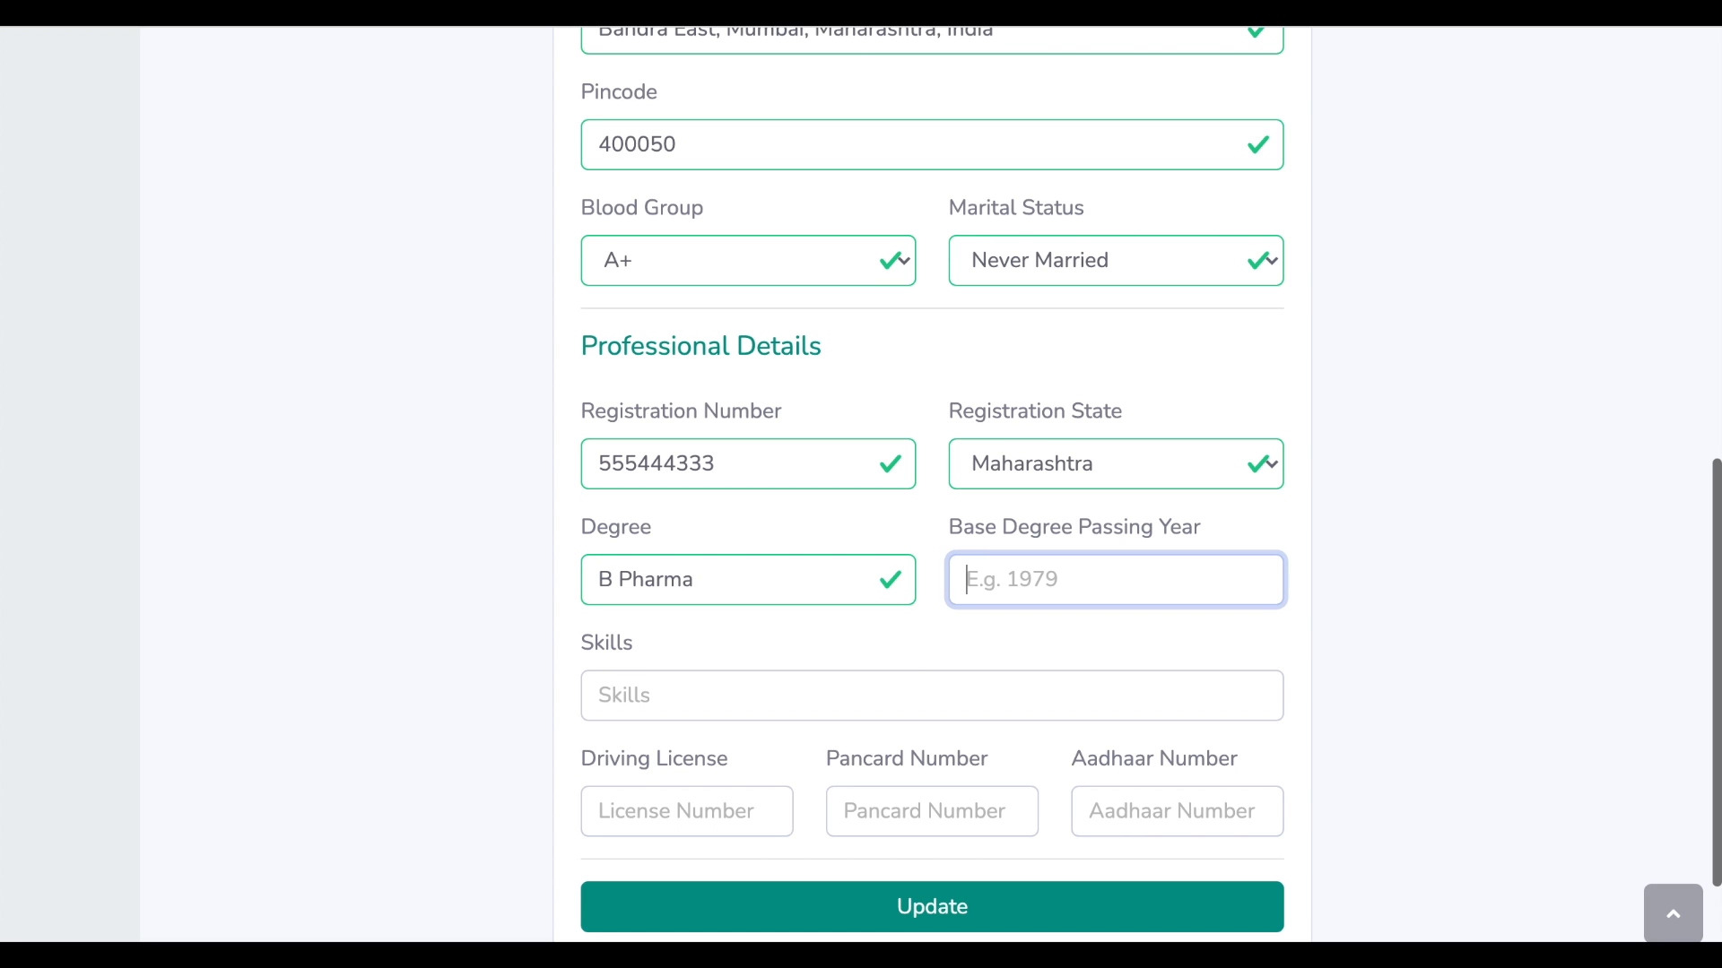
text(2010)
key(Tab)
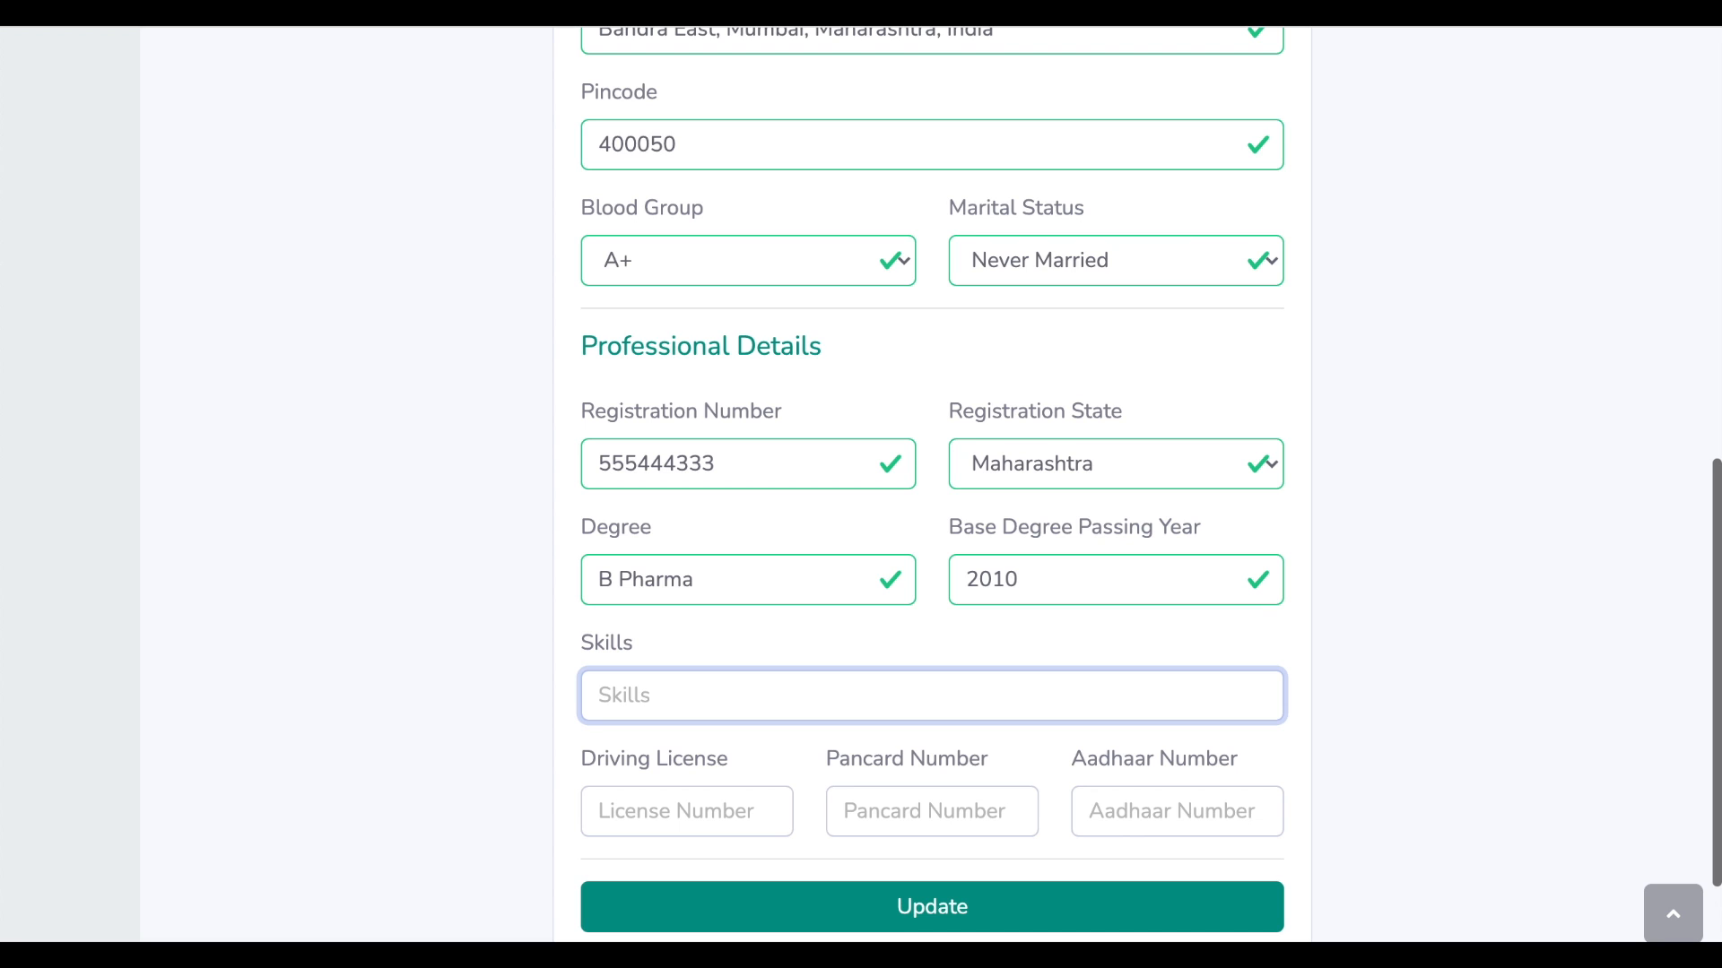
text(Pharmacy Counceling)
Finish the skills entry and save the updated profile
key(Tab)
click(1073, 931)
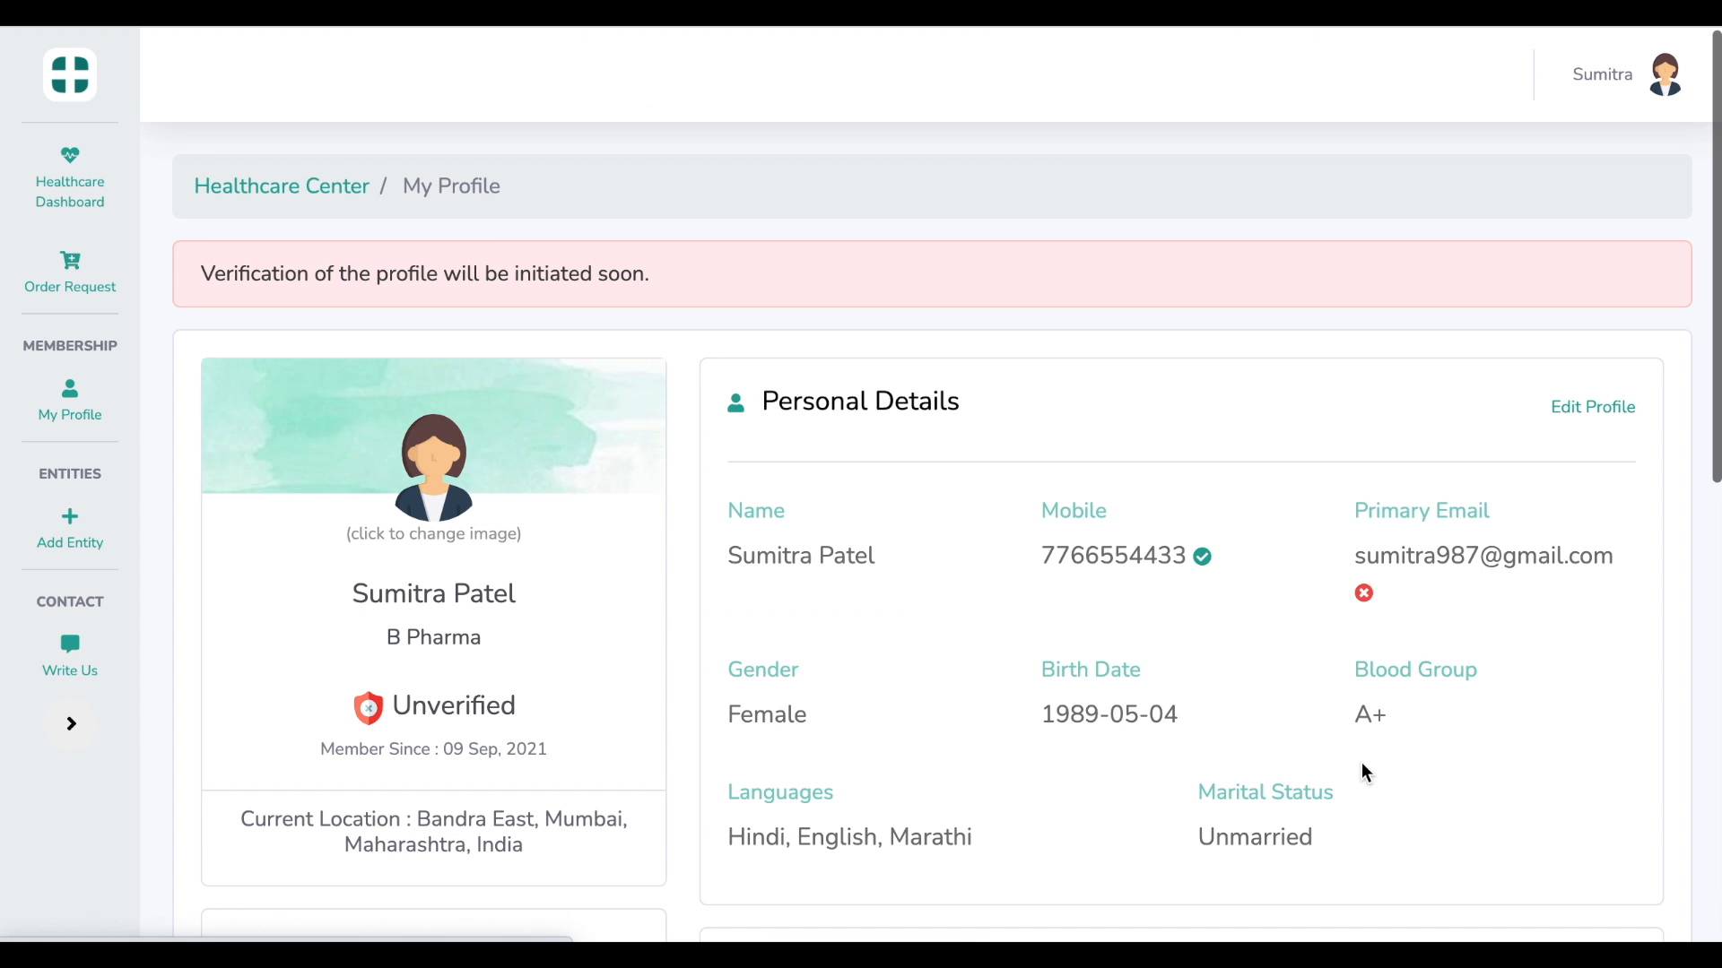
drag(205, 274, 795, 287)
click(796, 287)
scroll(796, 287, down, 2)
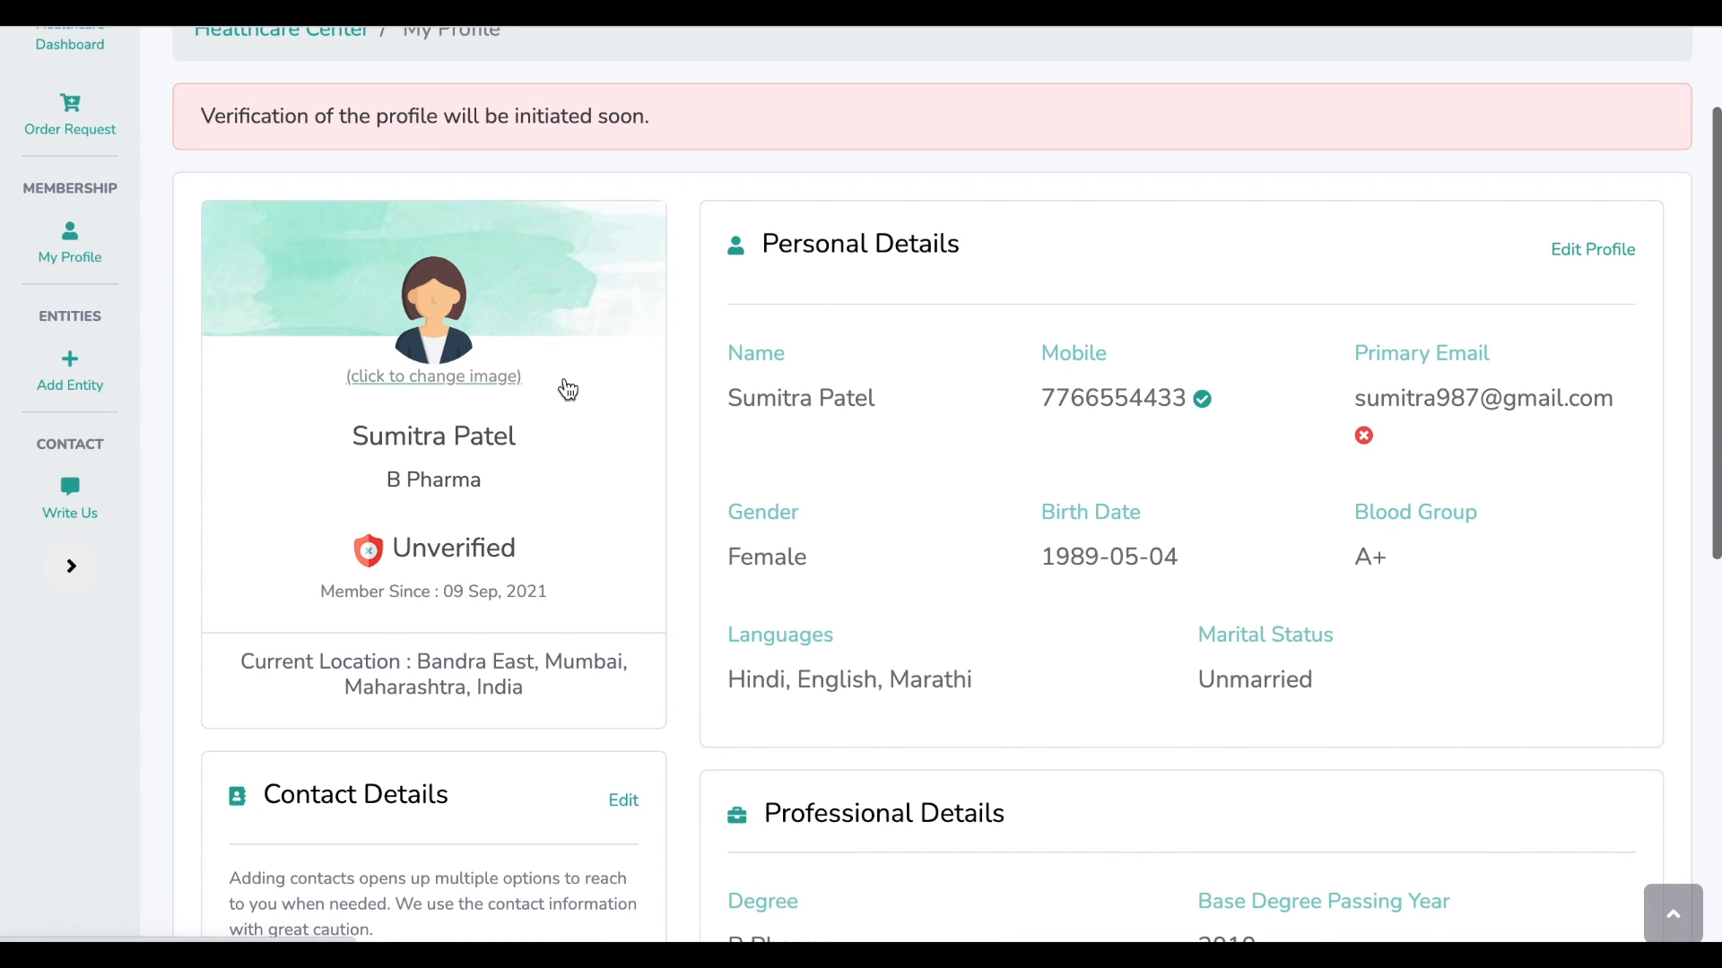
Visit the Change Picture page, then return to My Profile and scroll to Contact Details
click(469, 378)
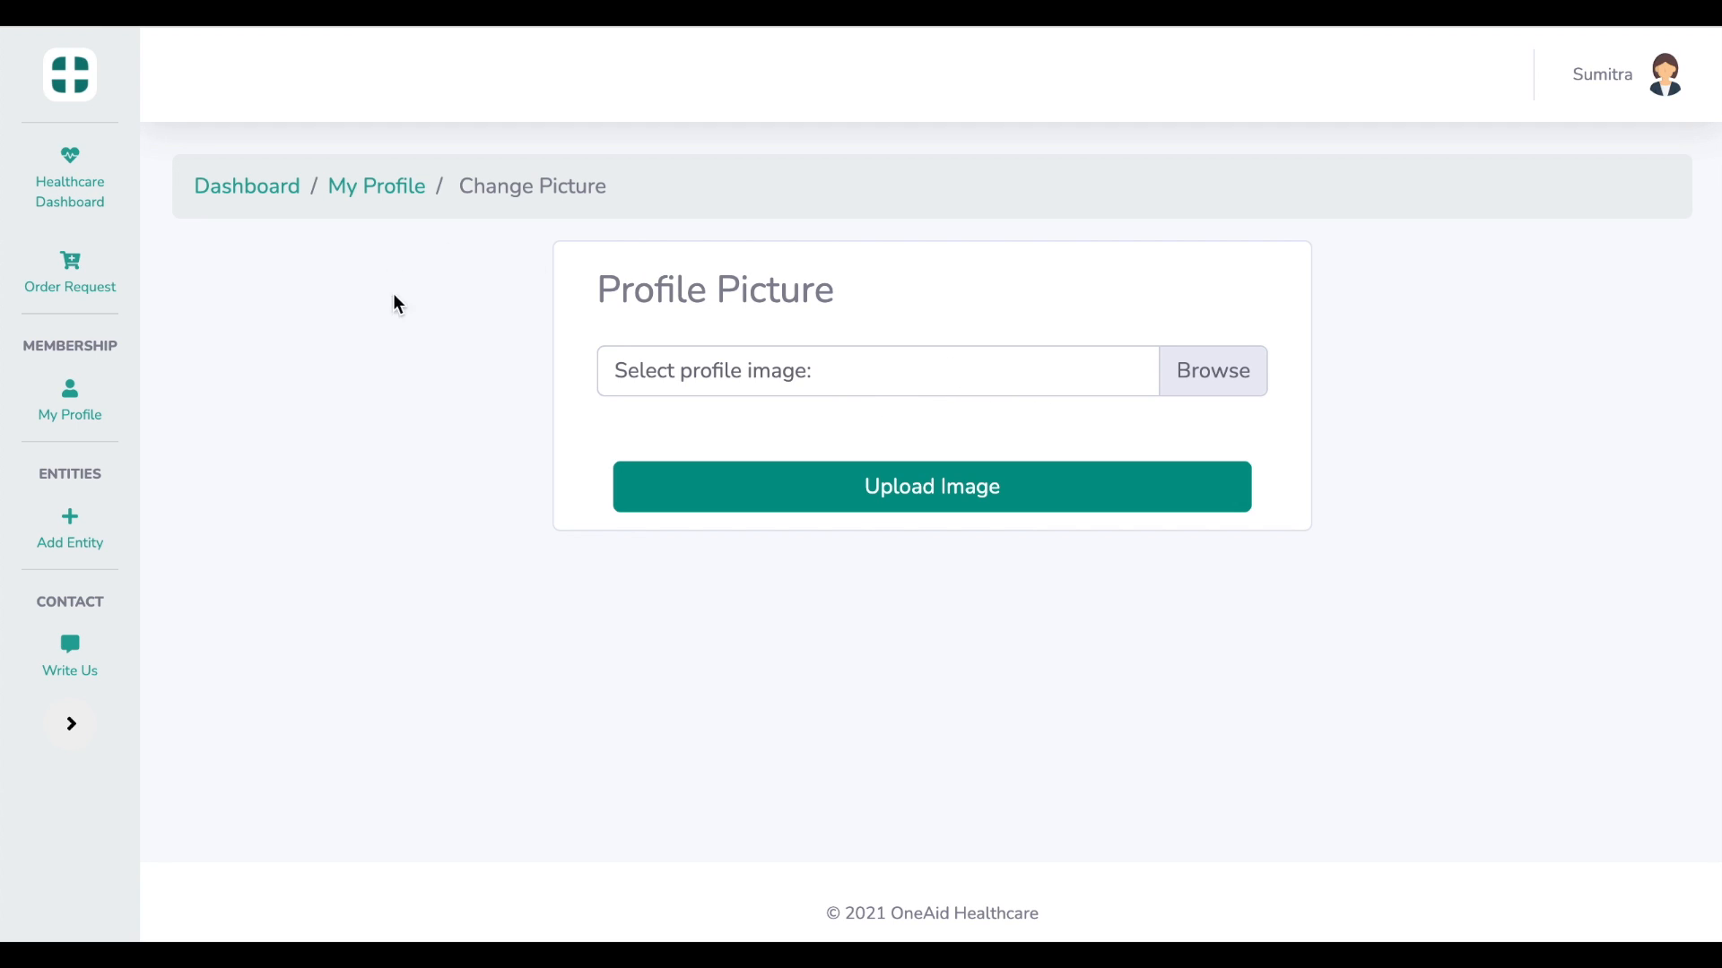
click(400, 191)
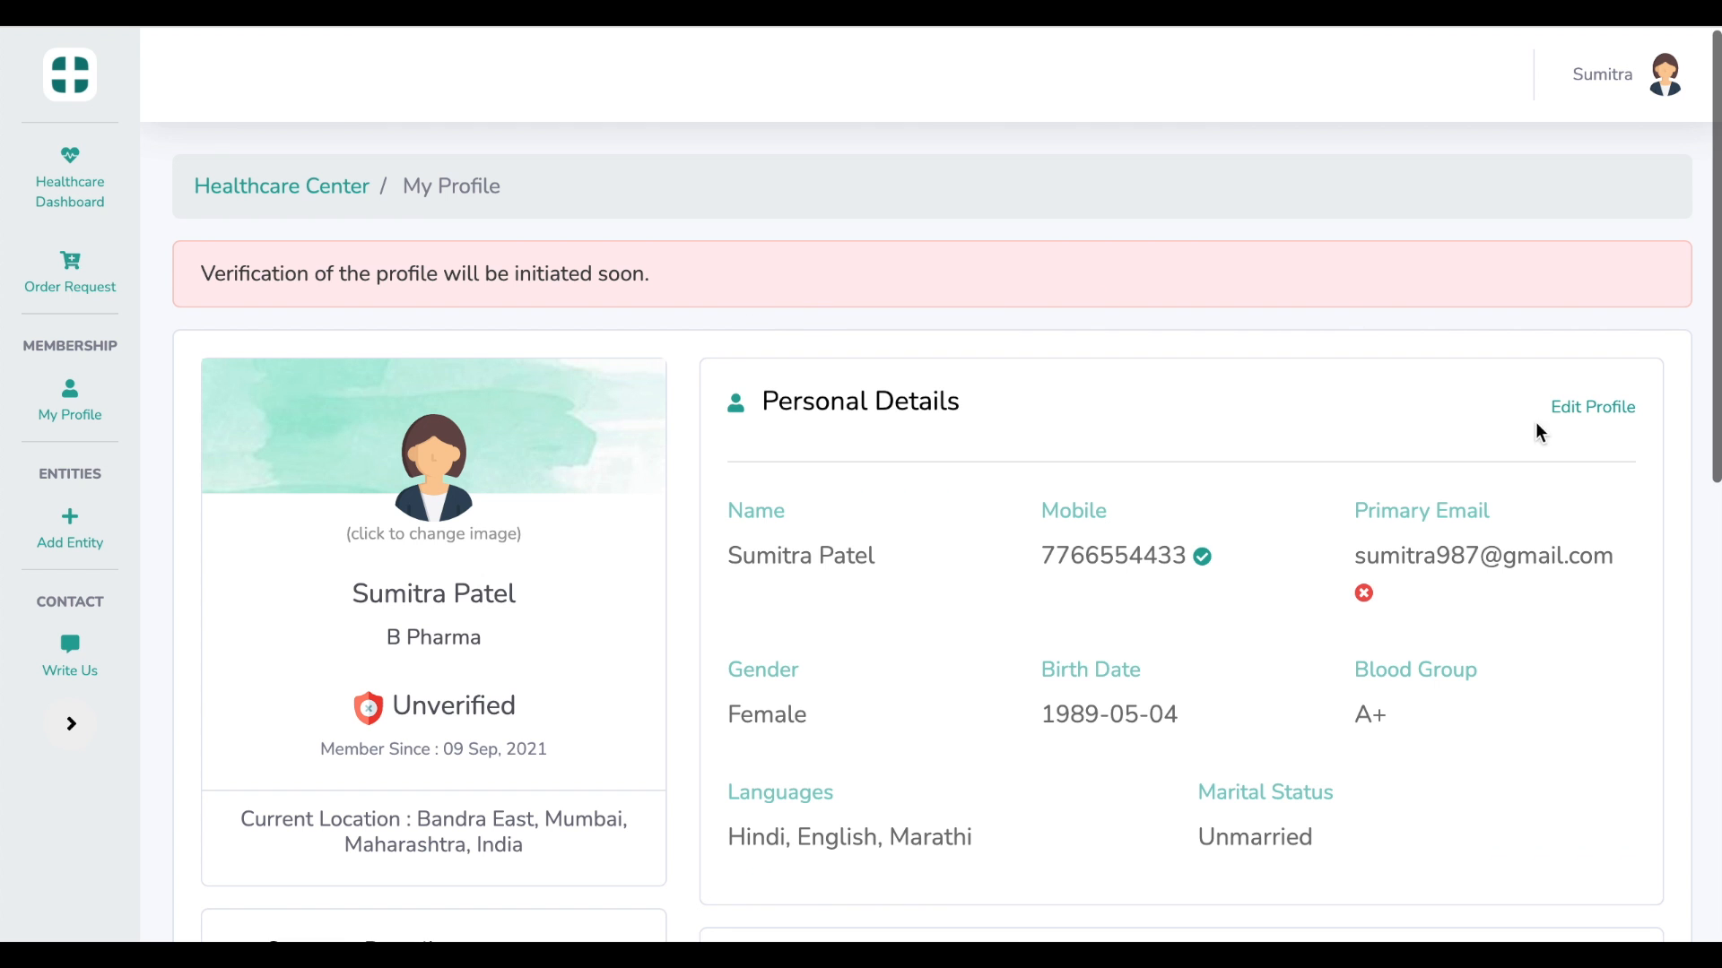
scroll(1368, 538, down, 2)
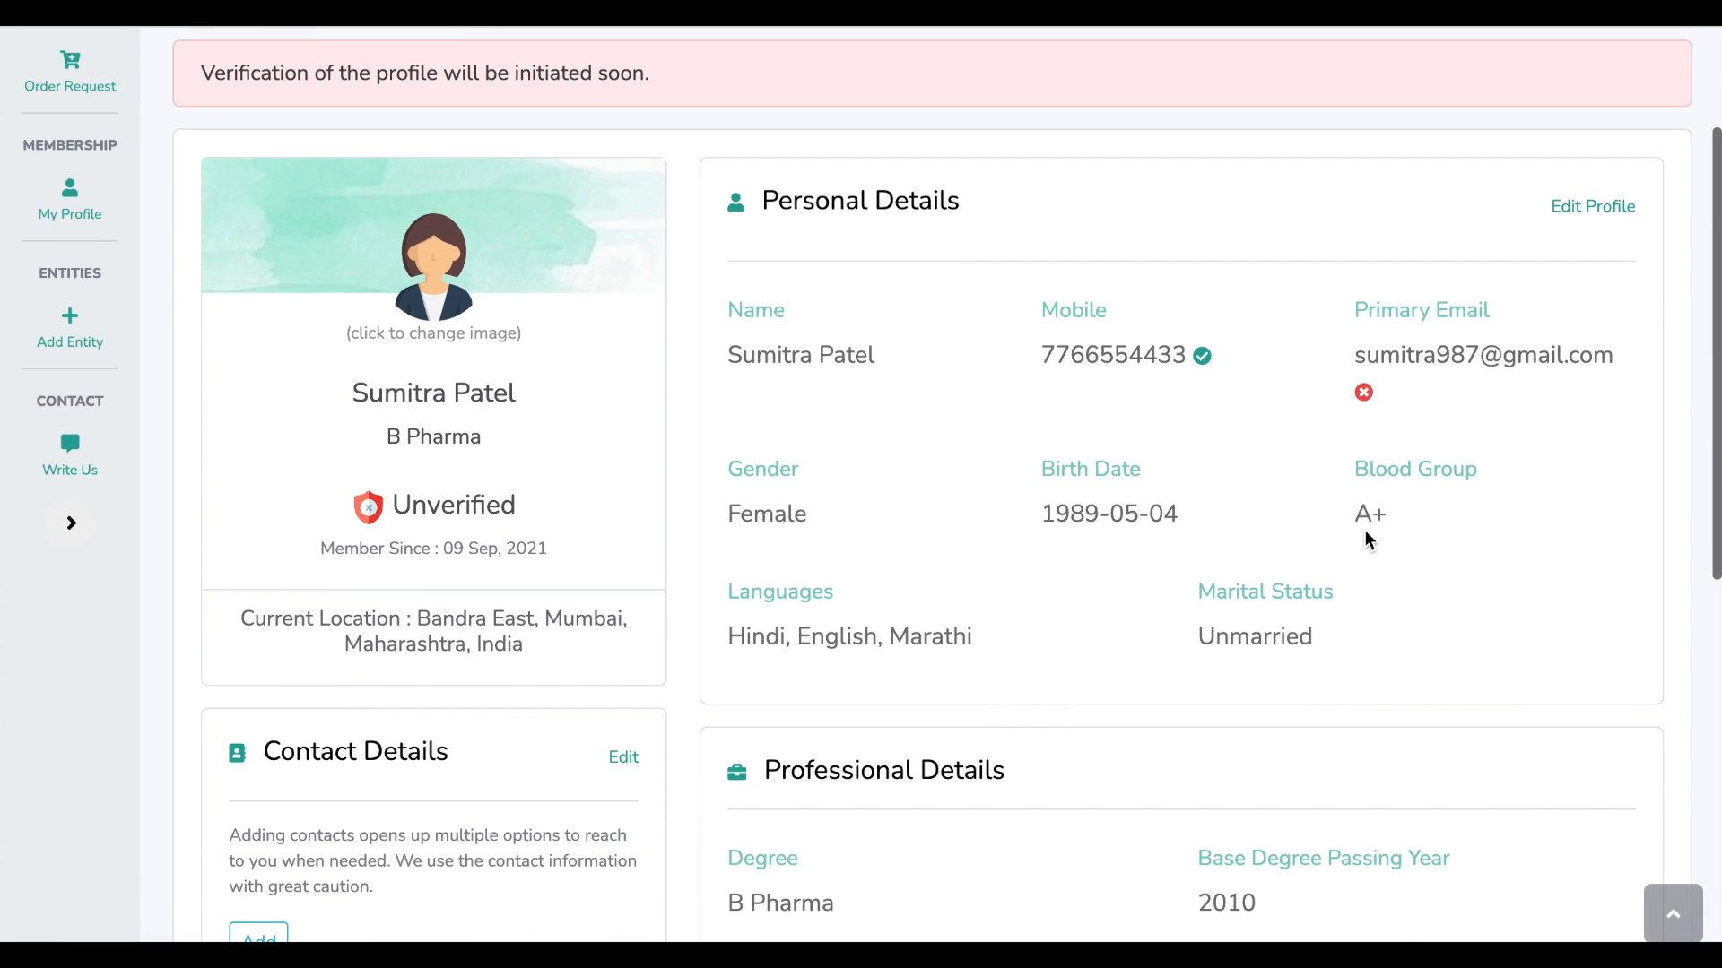
scroll(1368, 538, down, 2)
Add a Private WhatsApp contact with the pharmacist's mobile number
click(257, 765)
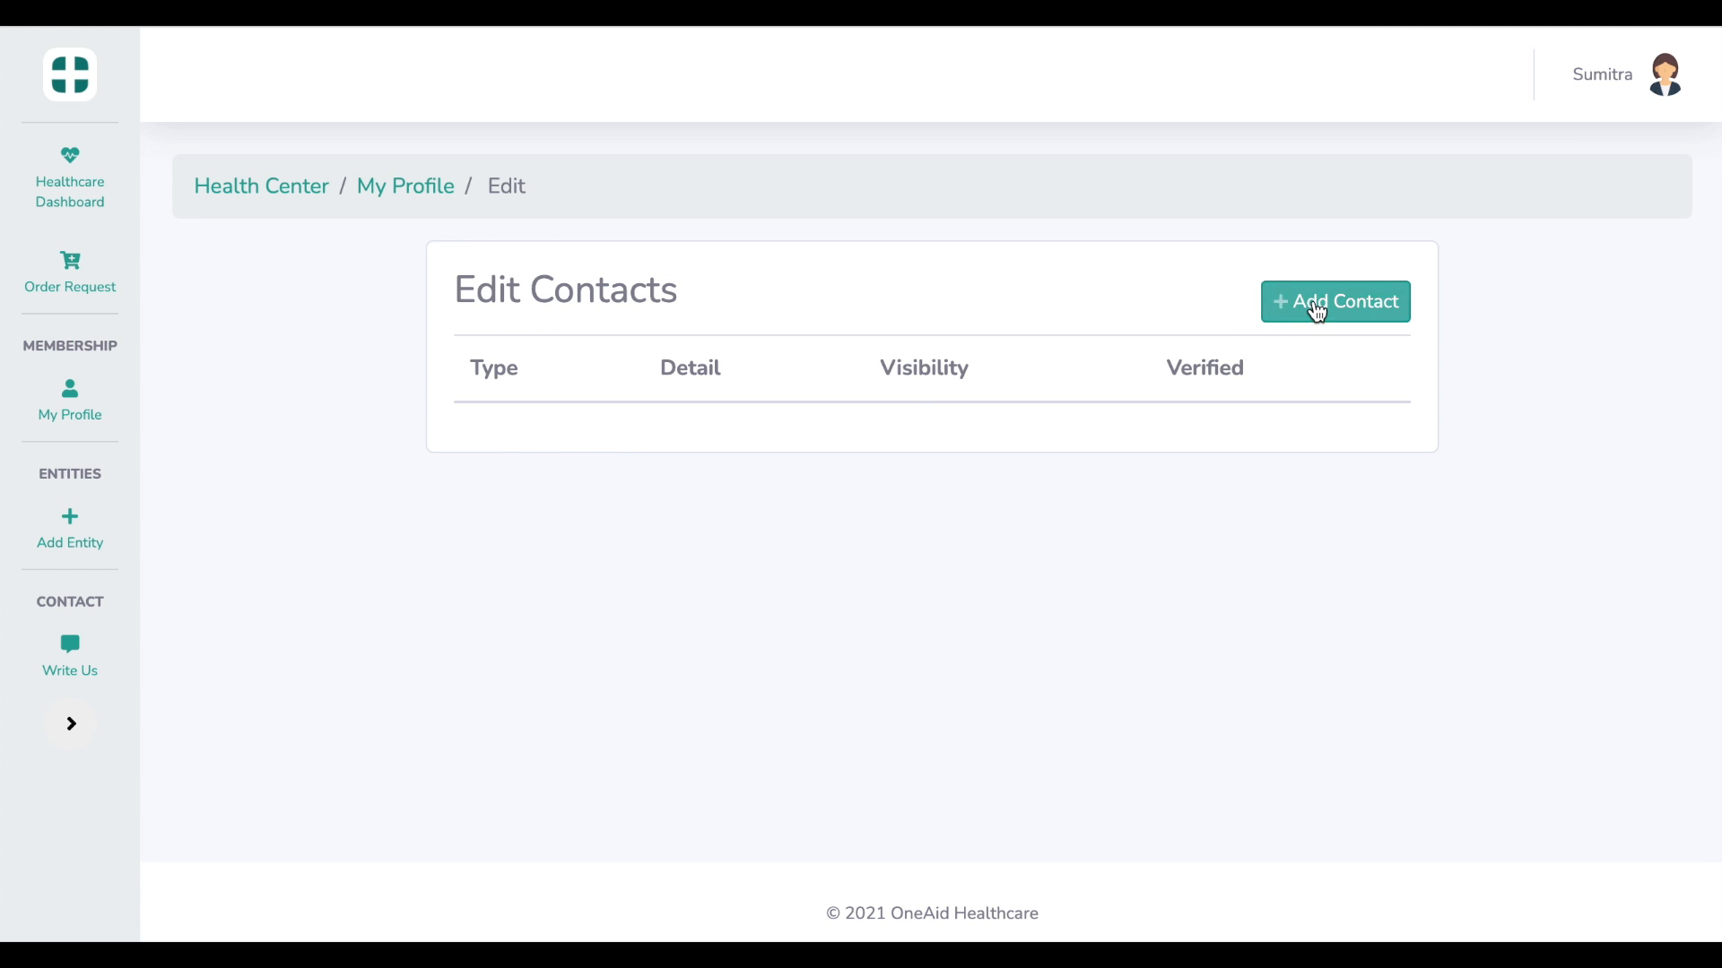
click(1317, 309)
click(820, 281)
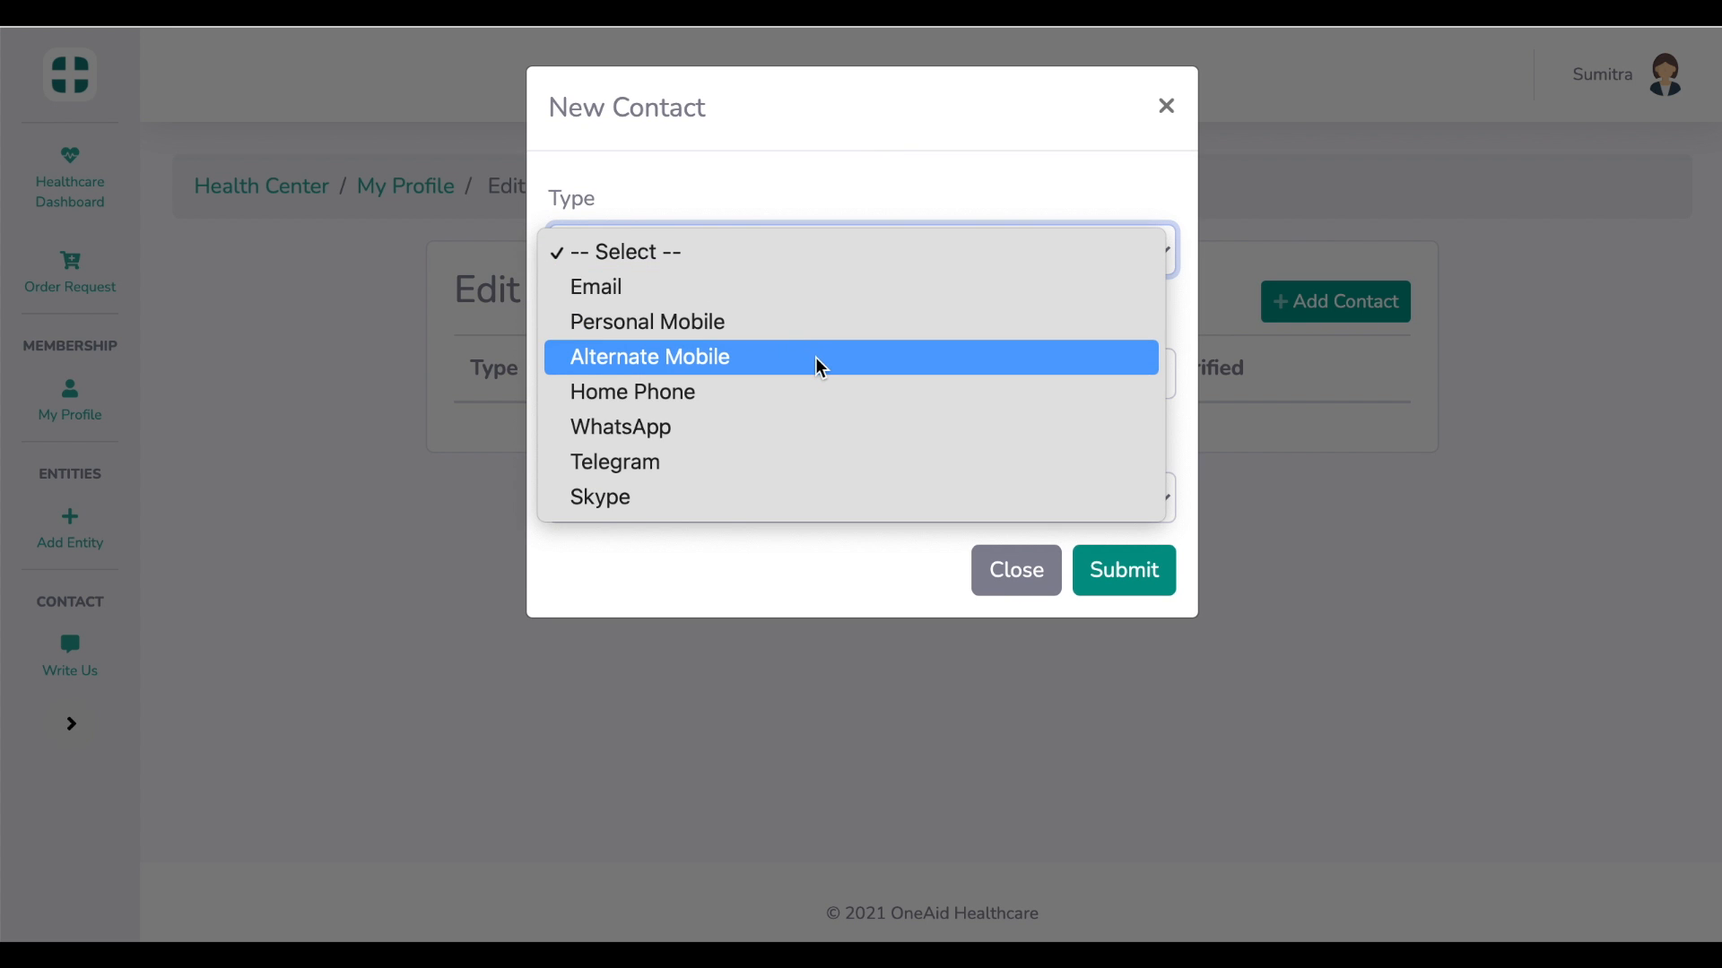
click(802, 435)
click(818, 390)
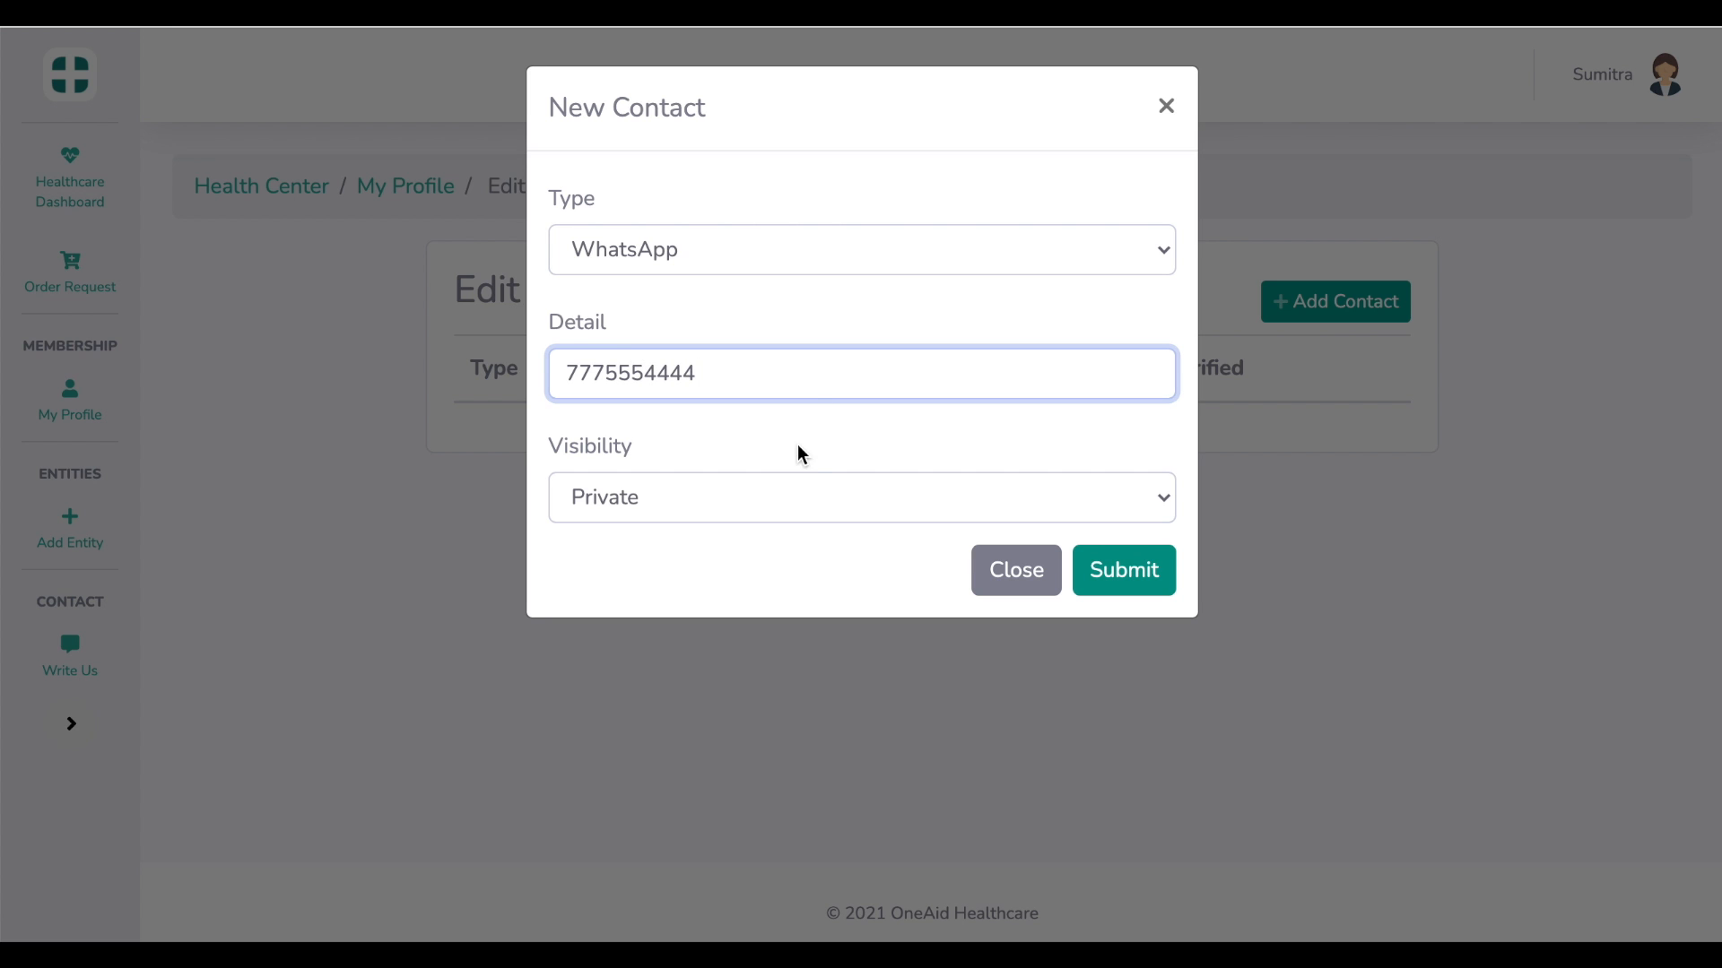
click(716, 498)
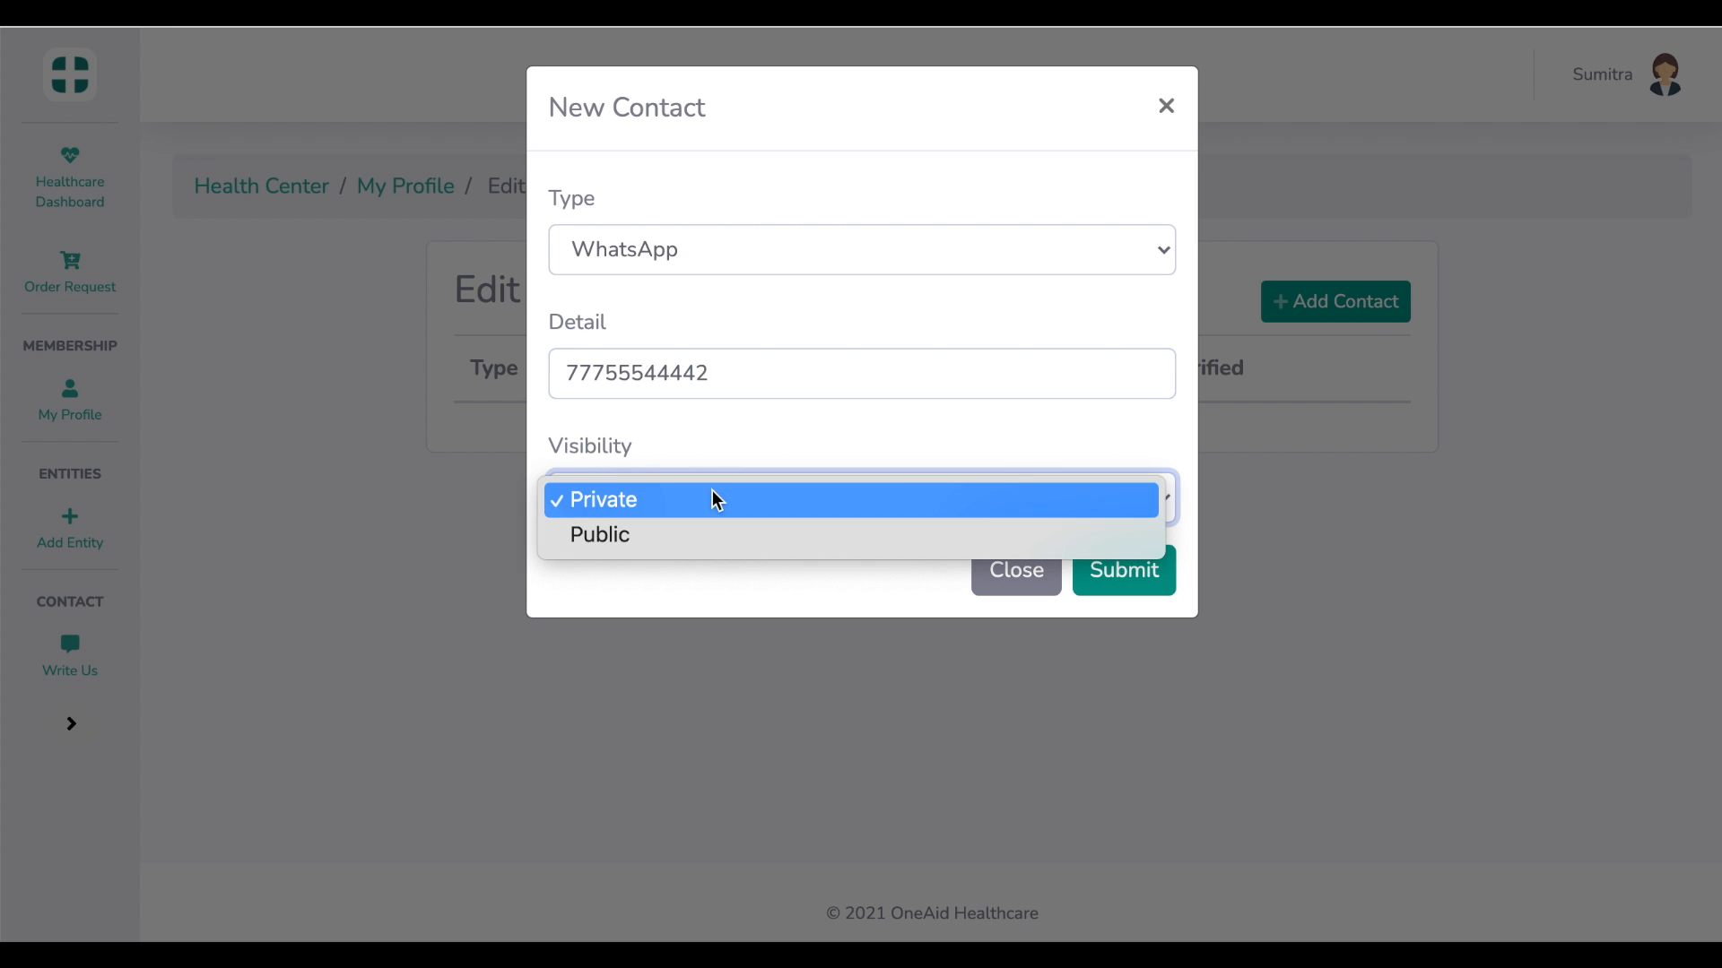
click(718, 499)
click(1123, 578)
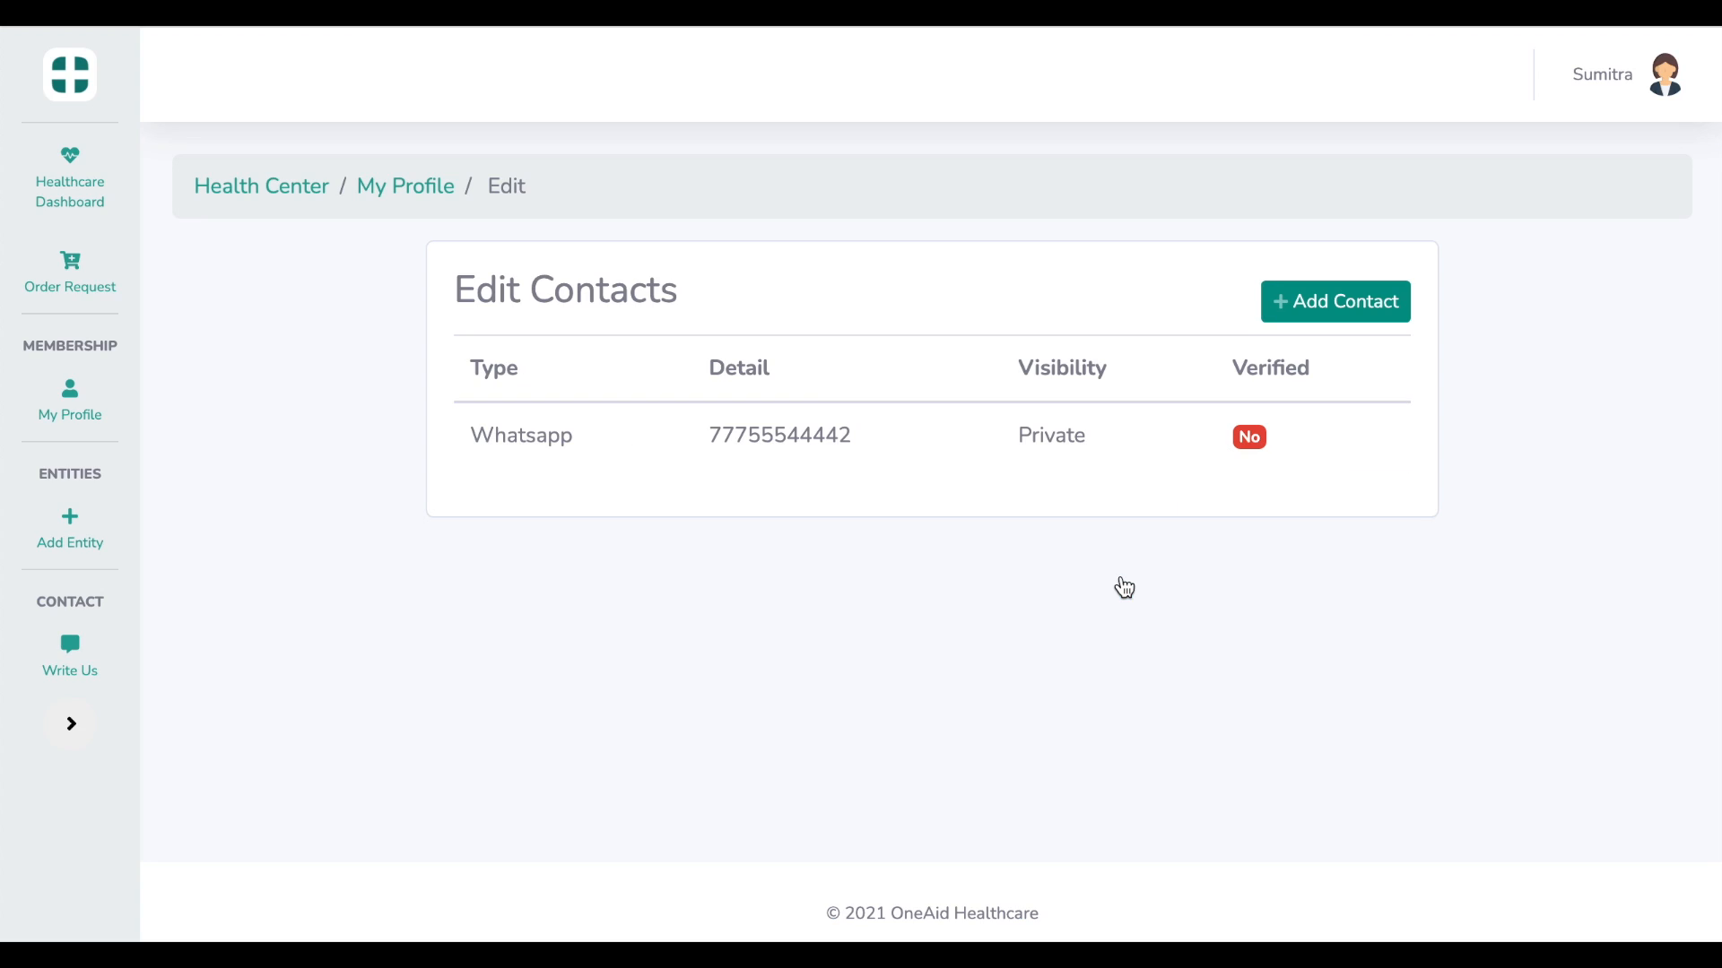
Return to My Profile and start adding a new entity from My Entities
click(417, 199)
scroll(1019, 434, down, 7)
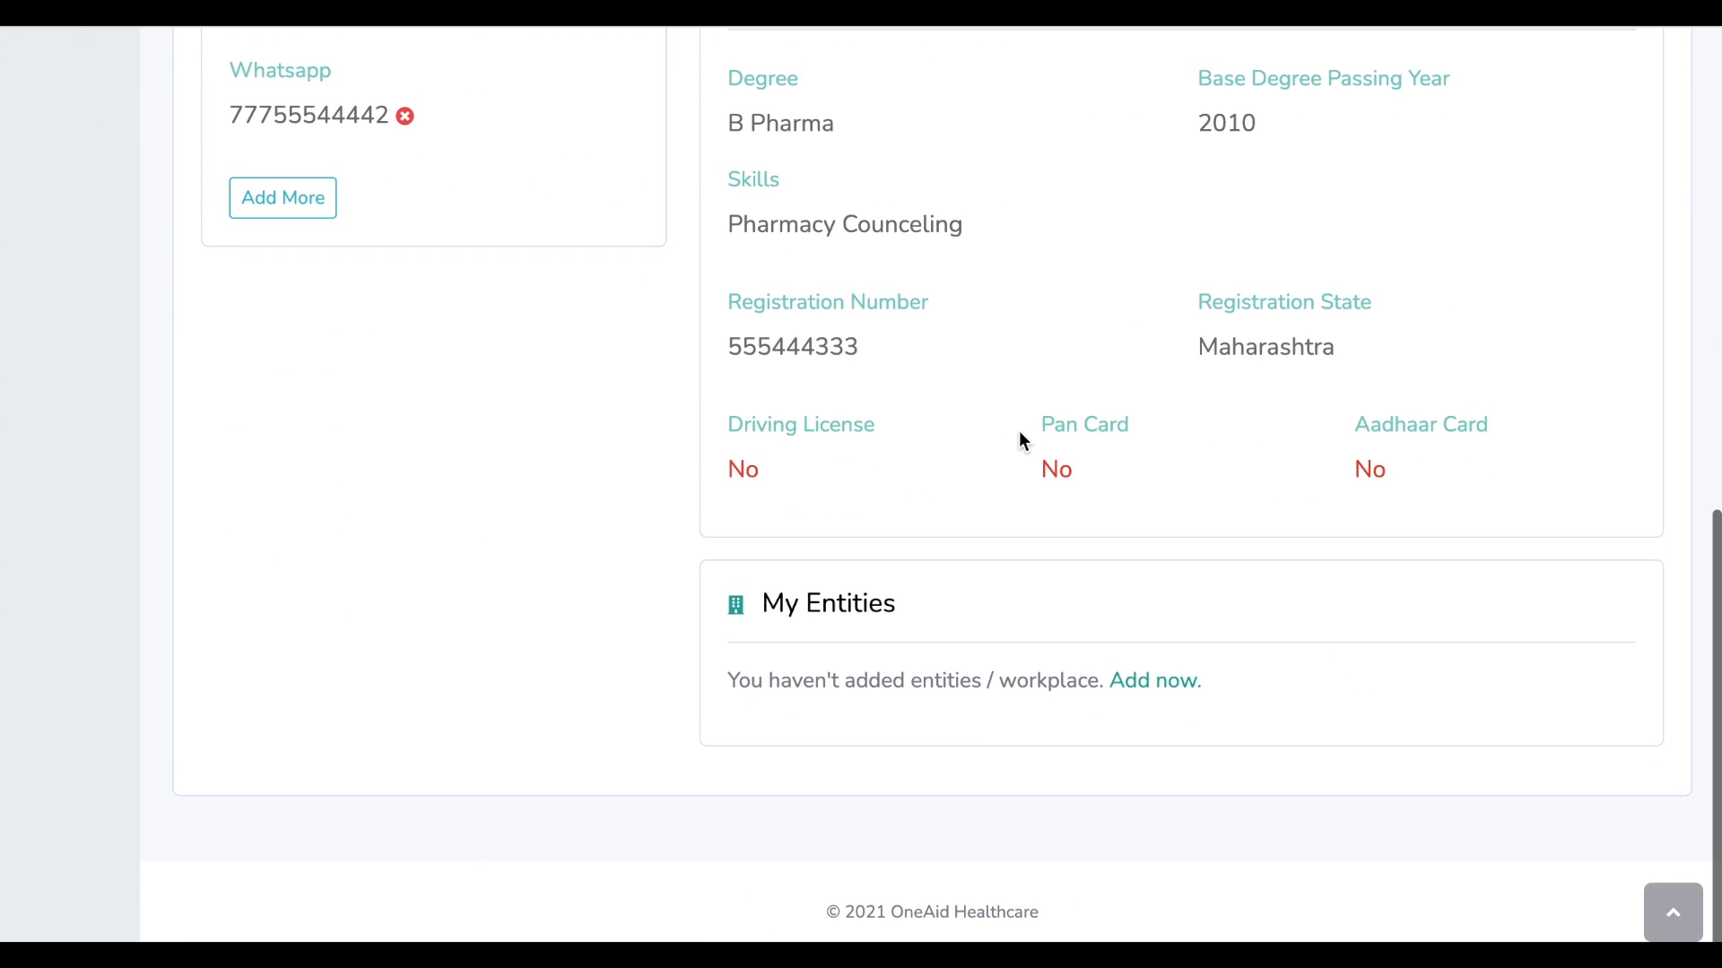
drag(723, 680, 1089, 703)
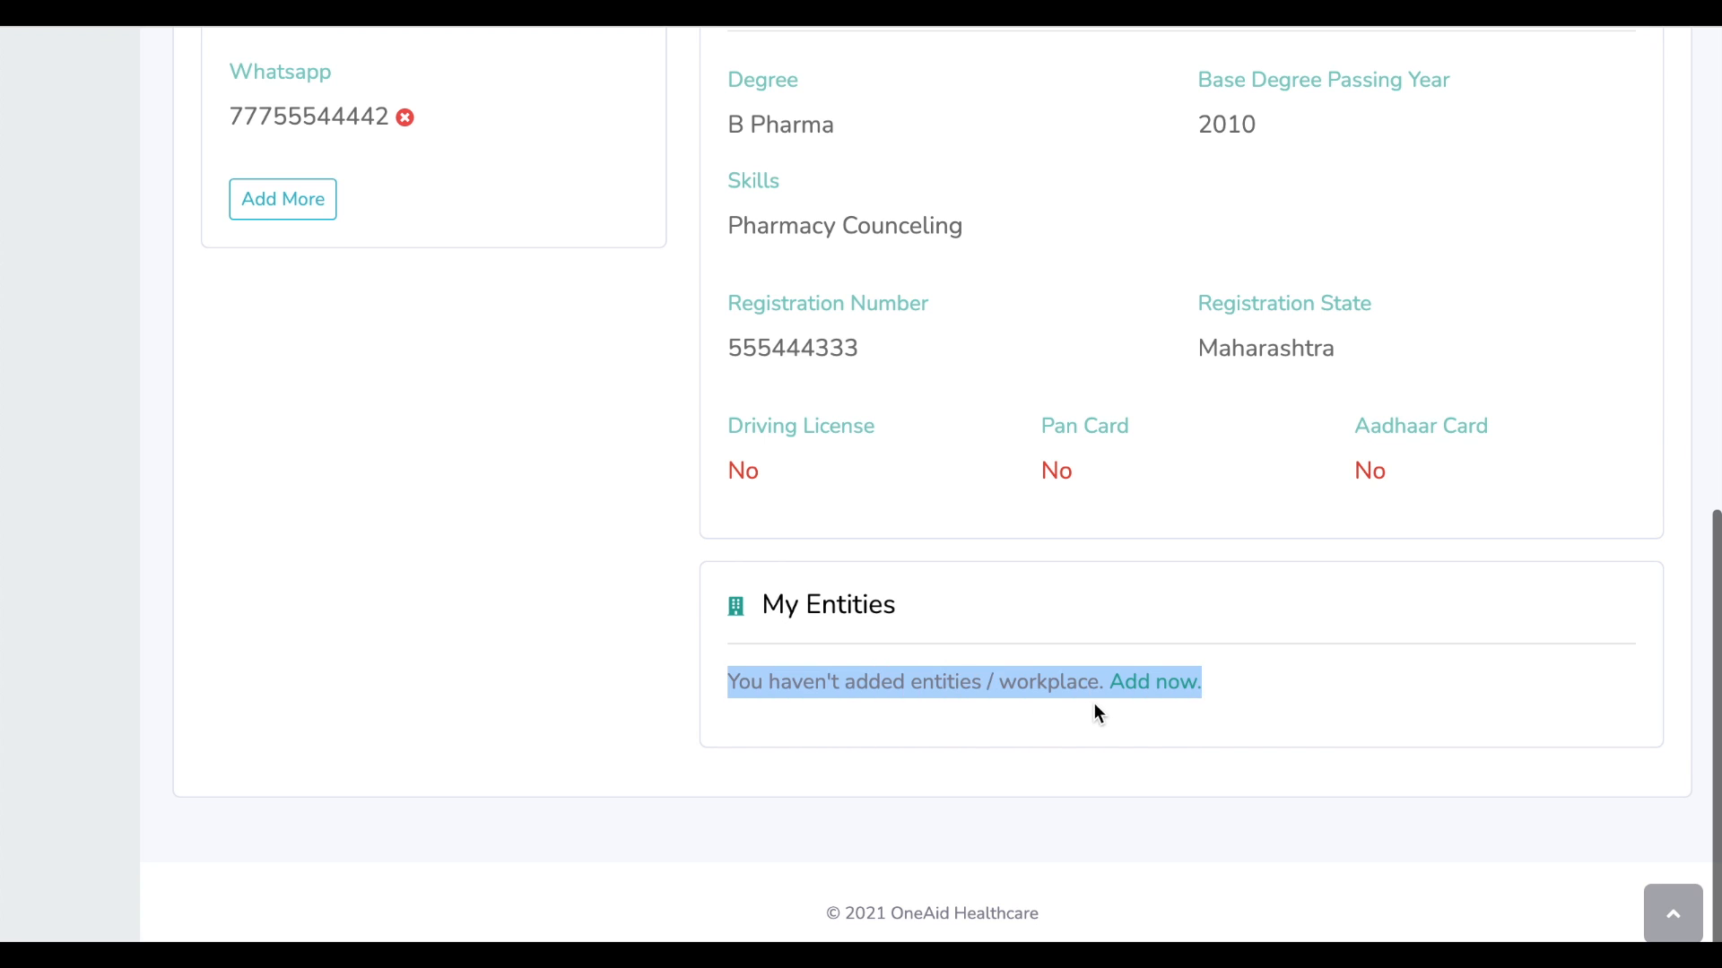
click(1358, 741)
scroll(1358, 740, up, 10)
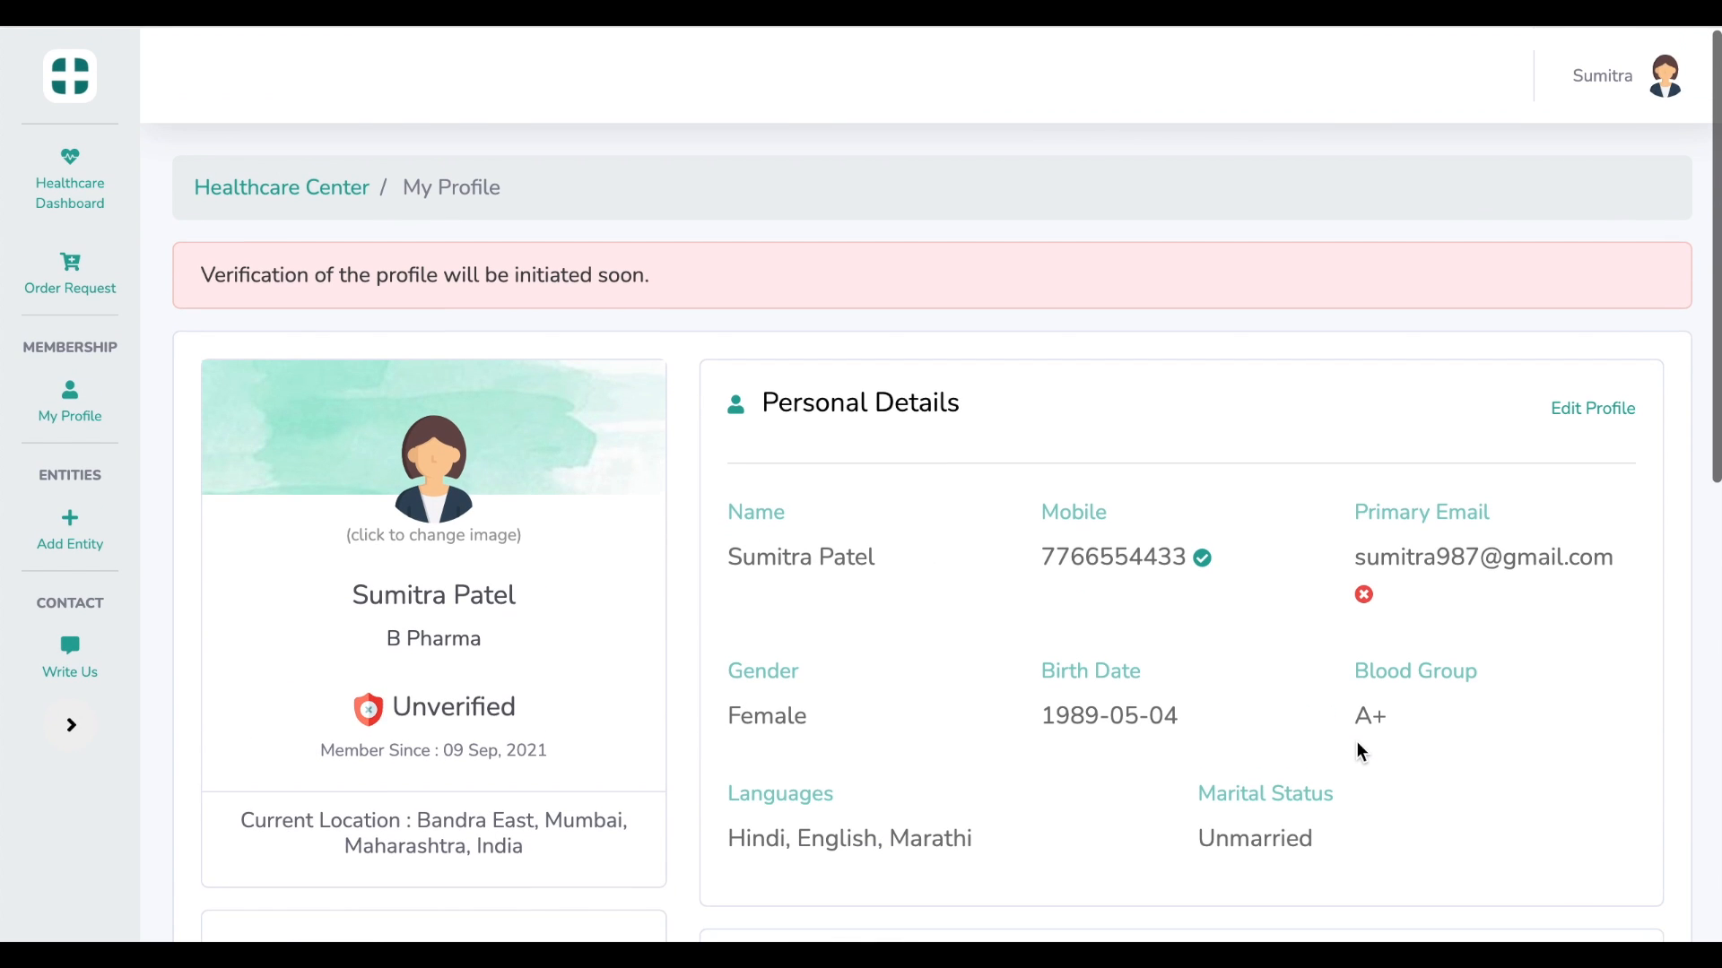
scroll(1357, 741, down, 10)
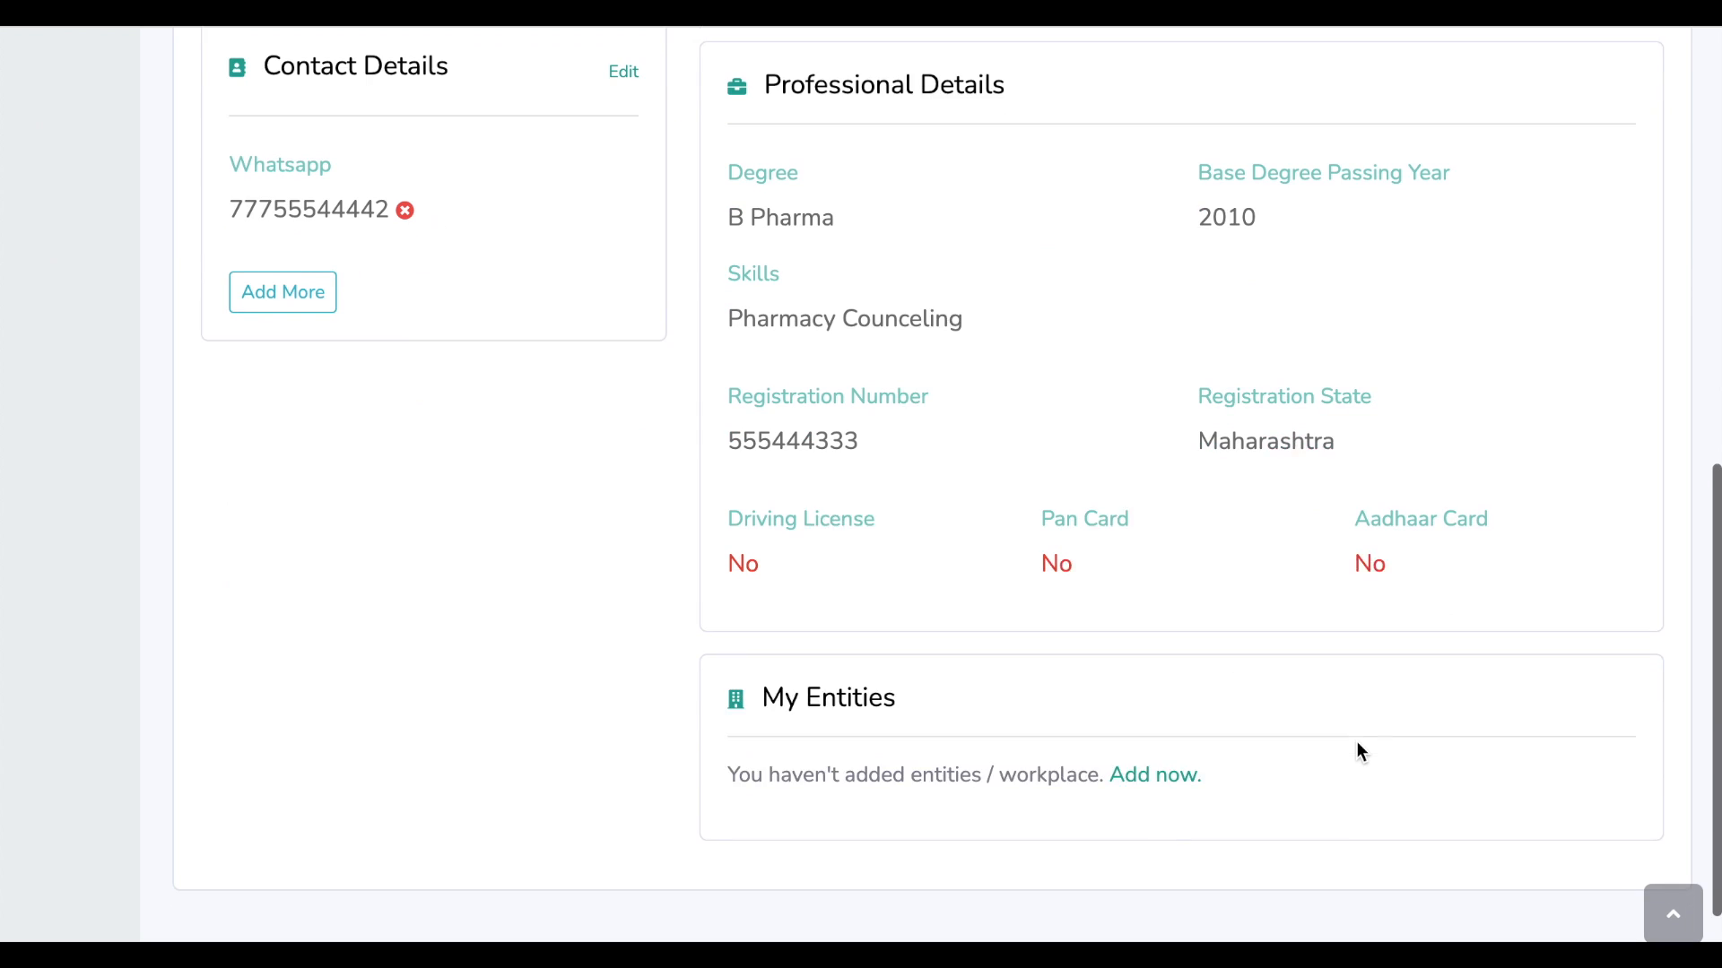
click(1167, 748)
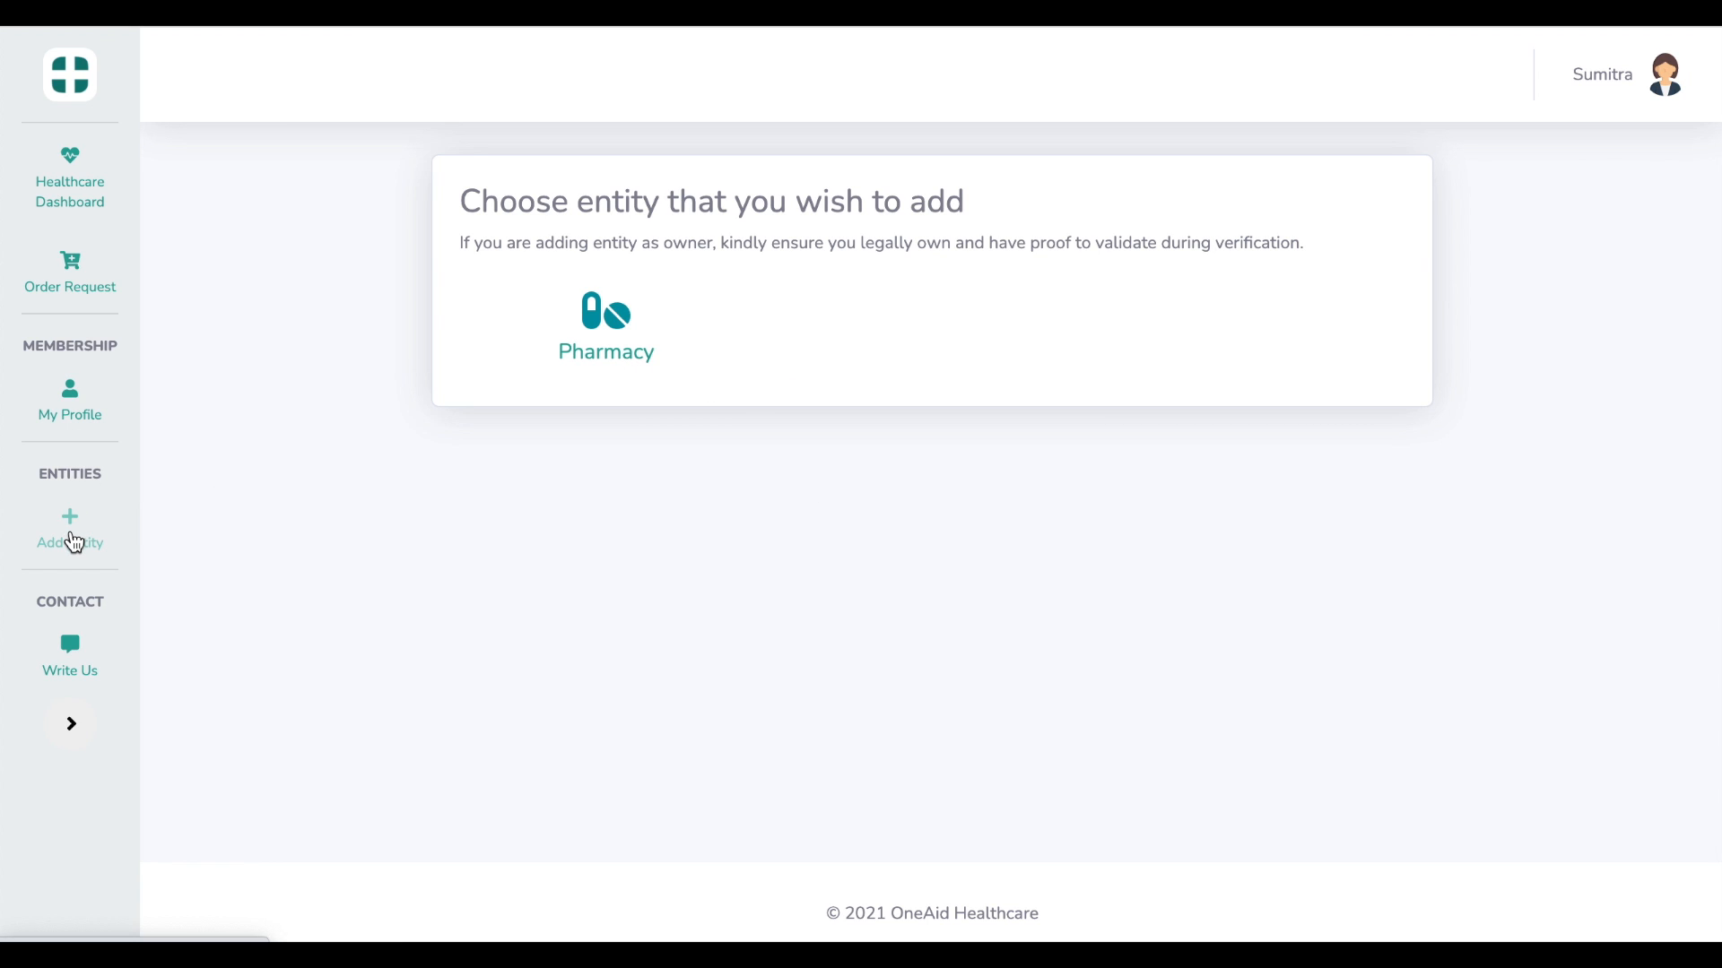
Choose Pharmacy and enter store name Patel Medical Store with the store's phone and email
click(608, 355)
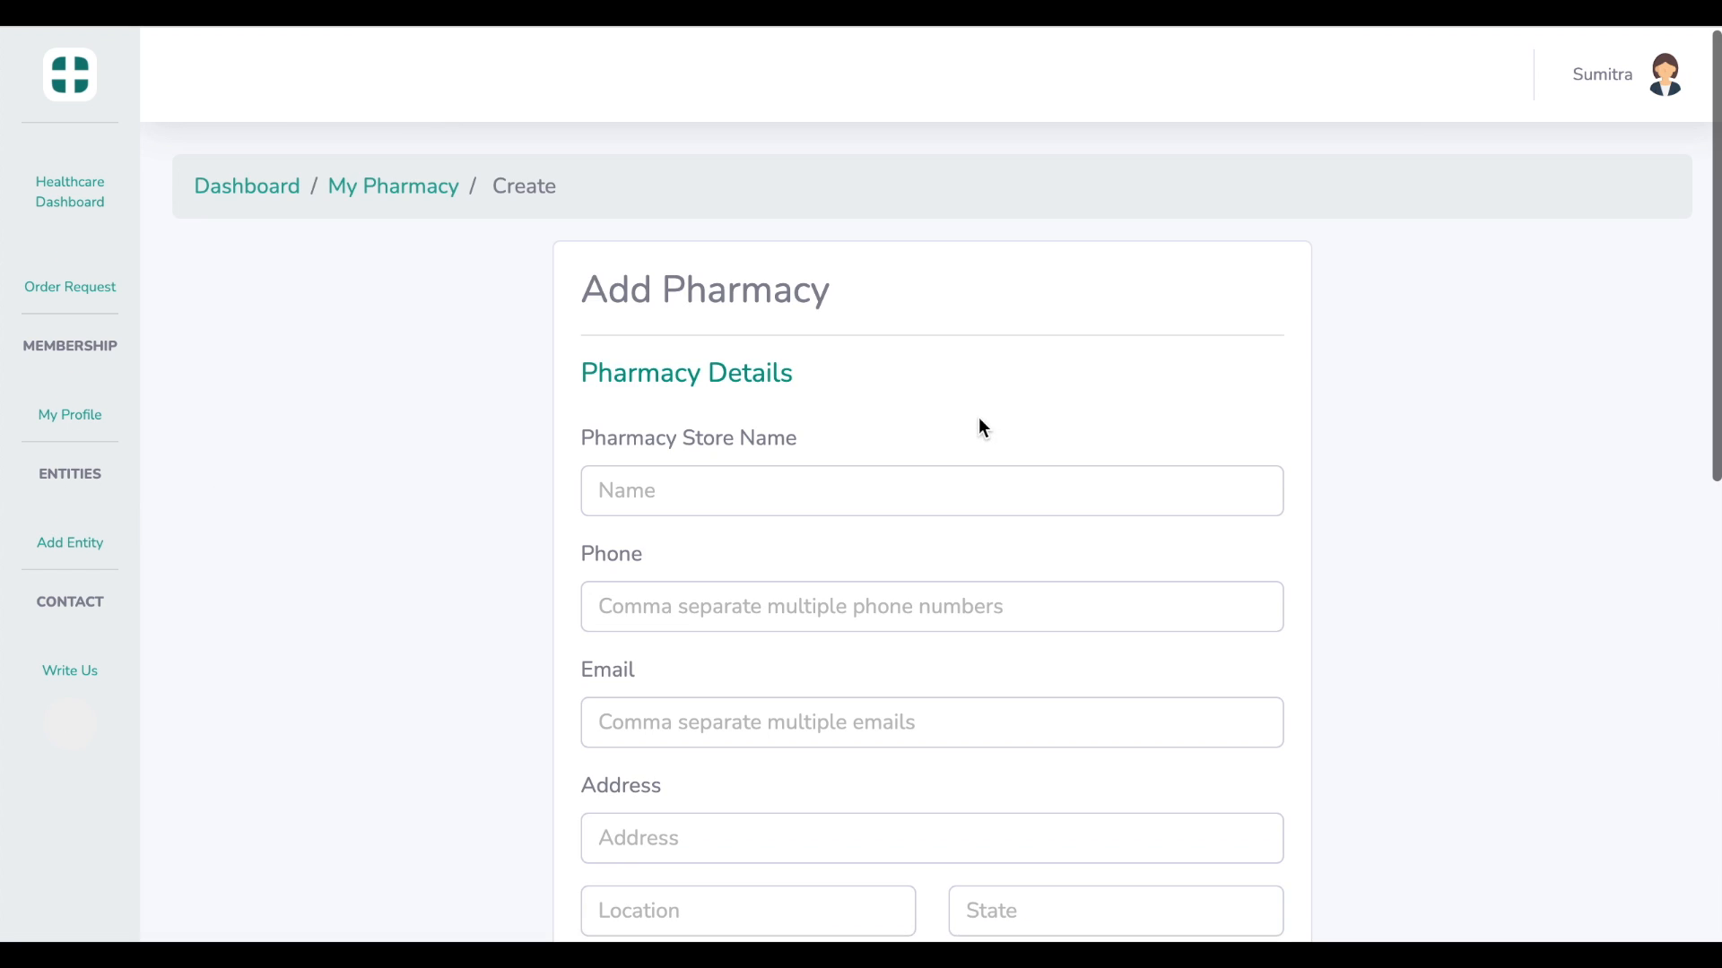
click(936, 488)
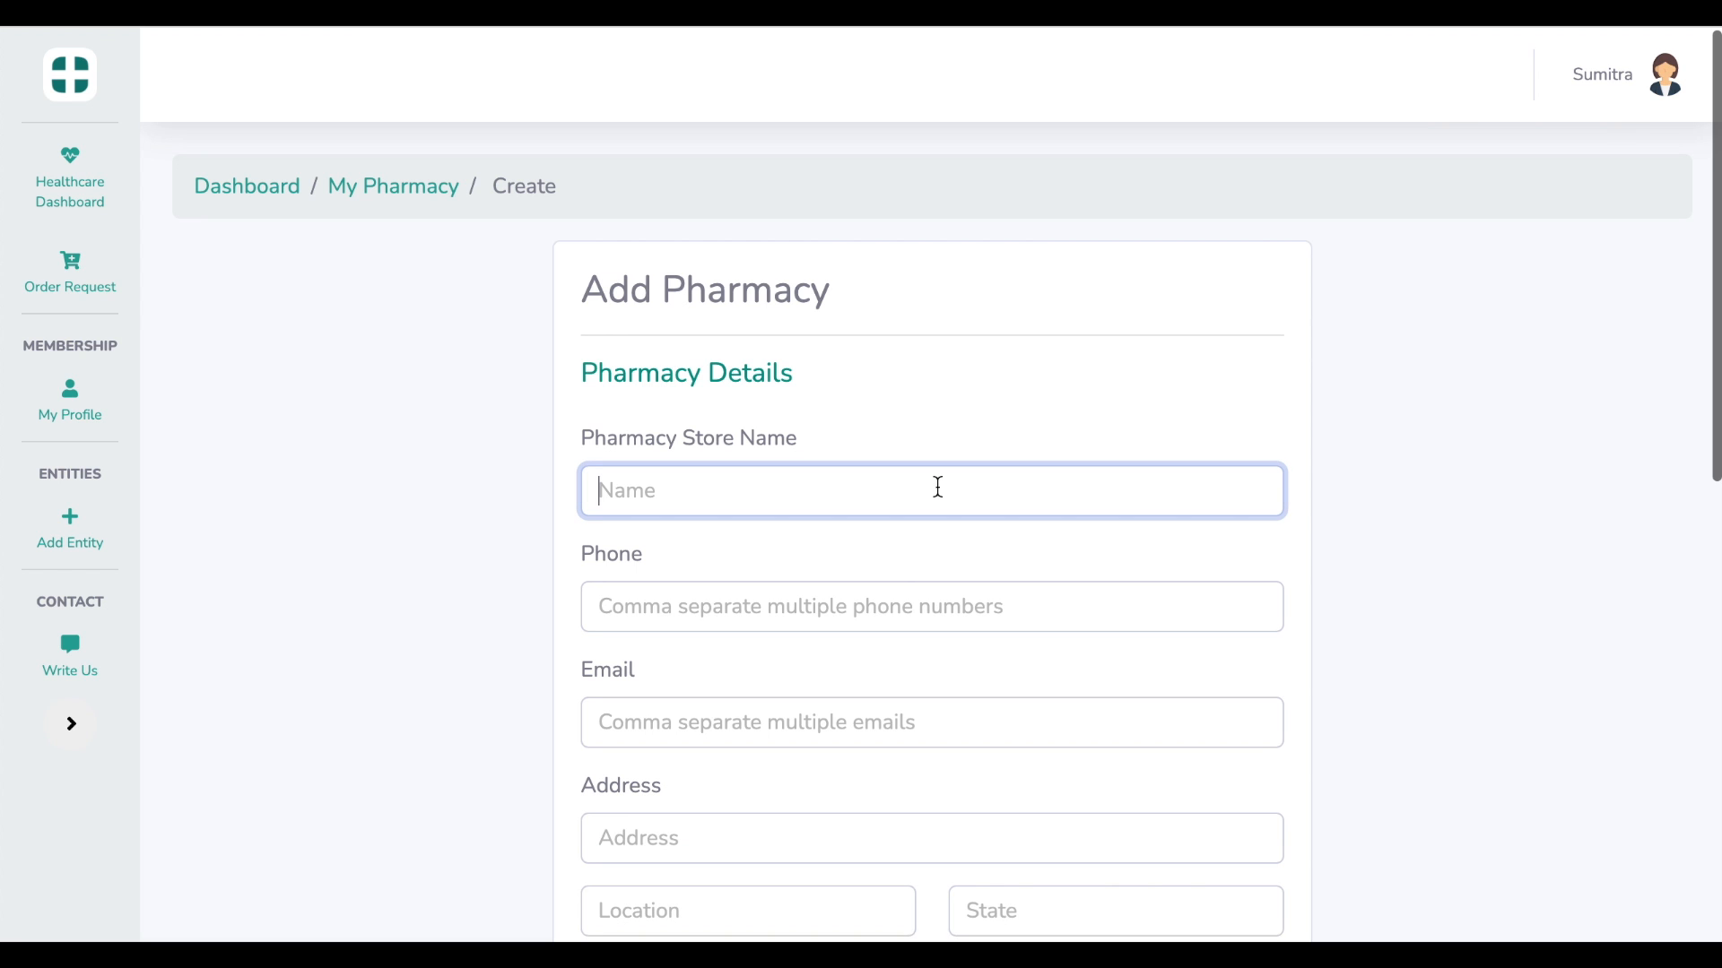
text(Pate)
text(l Mi)
text(edical )
text(Store)
key(Tab)
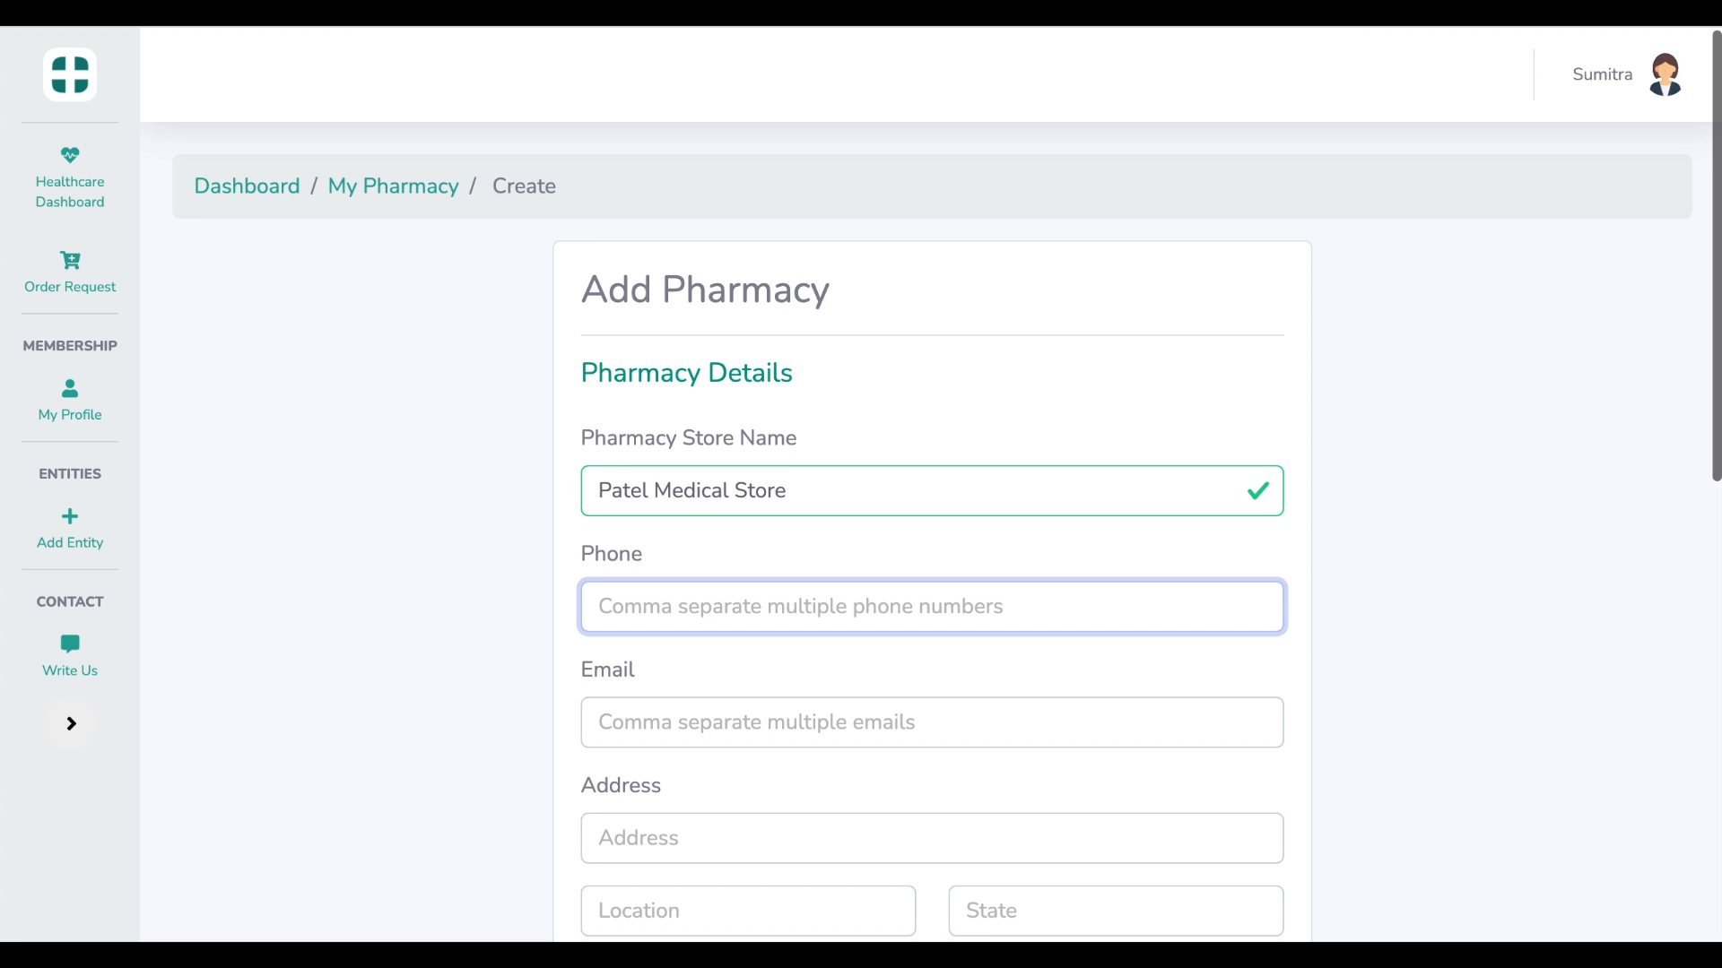
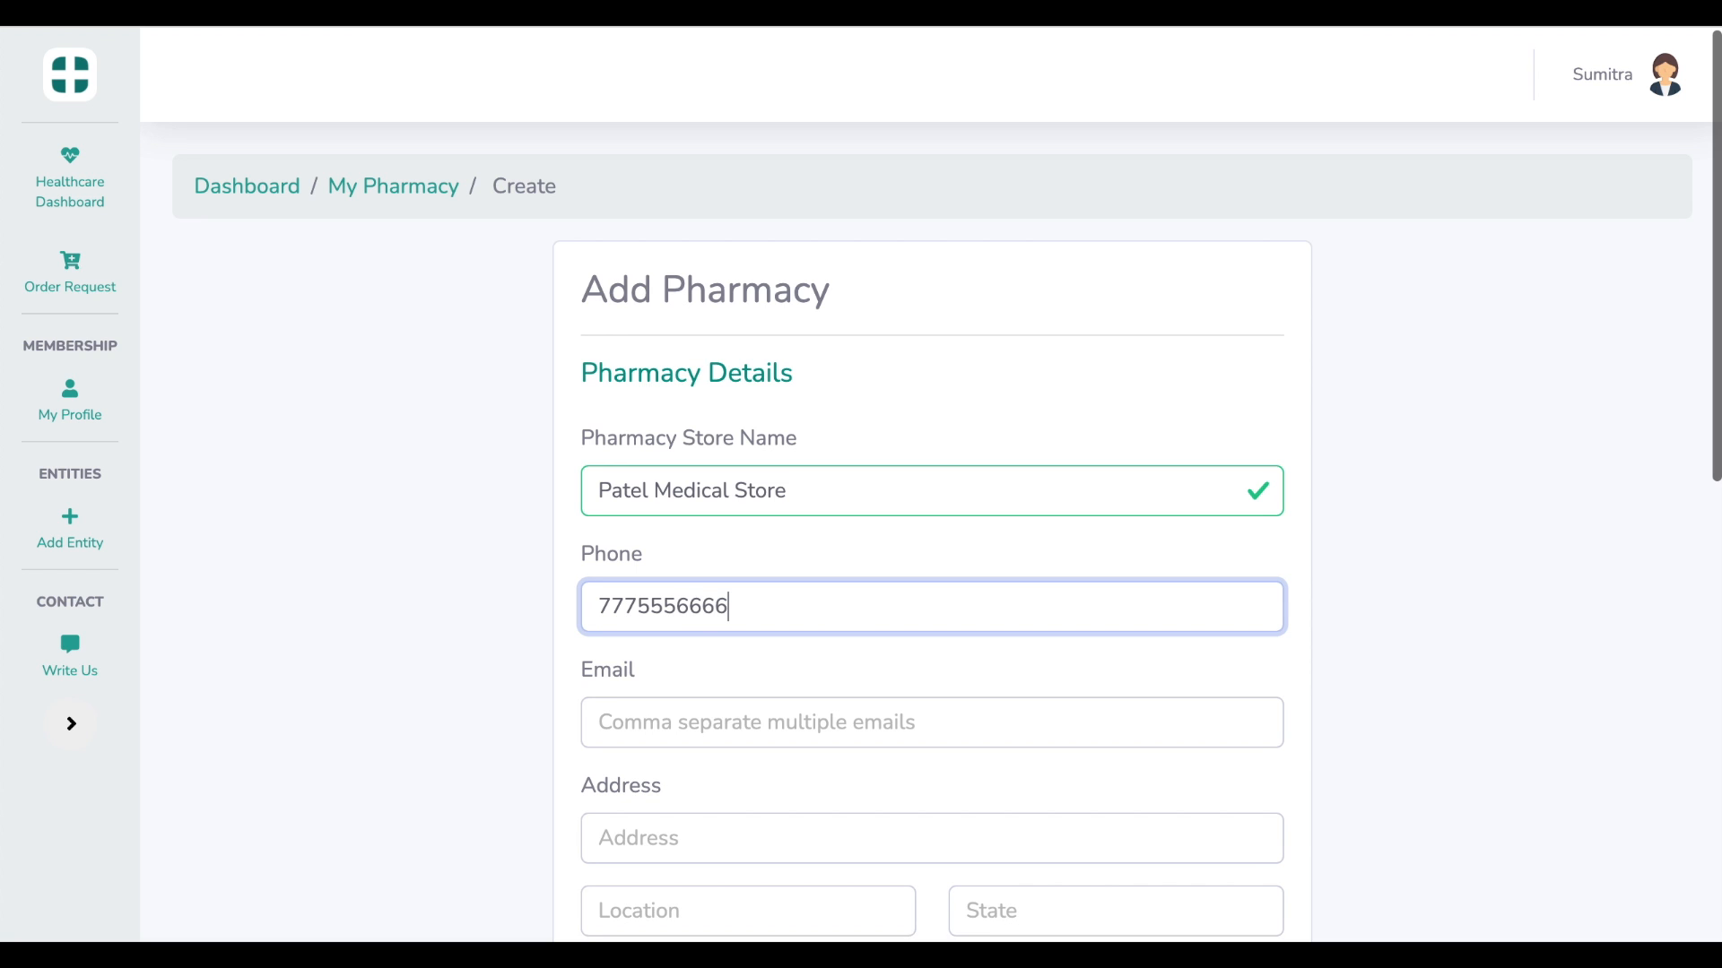
key(Tab)
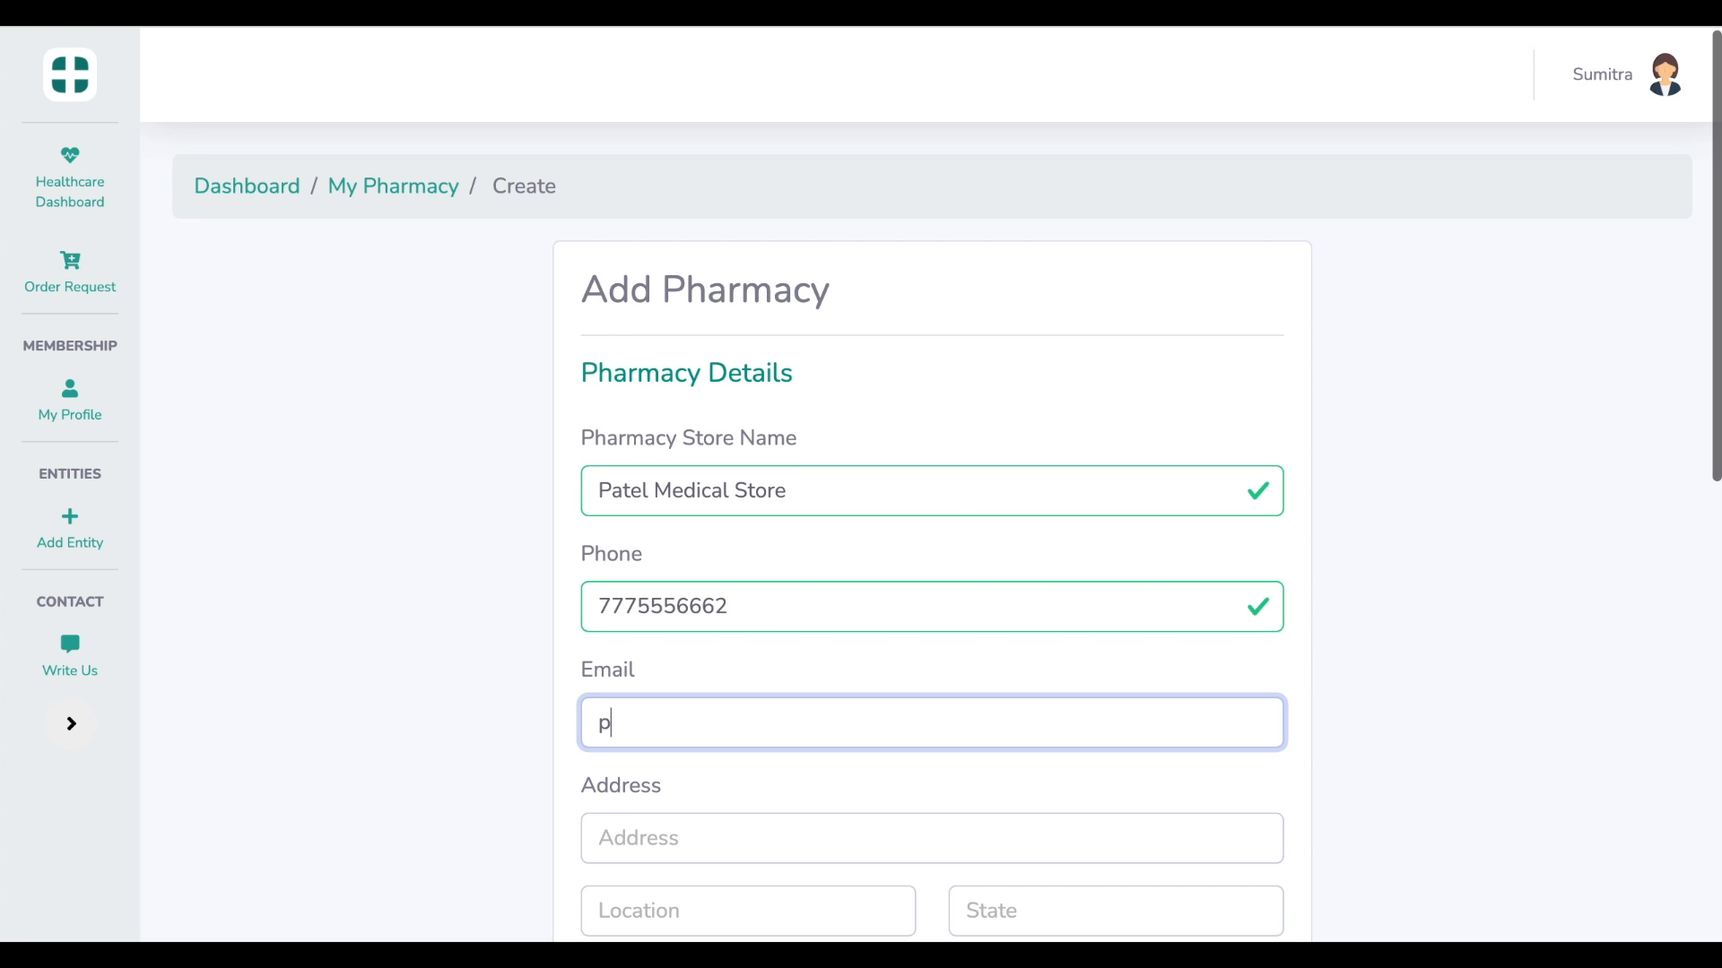
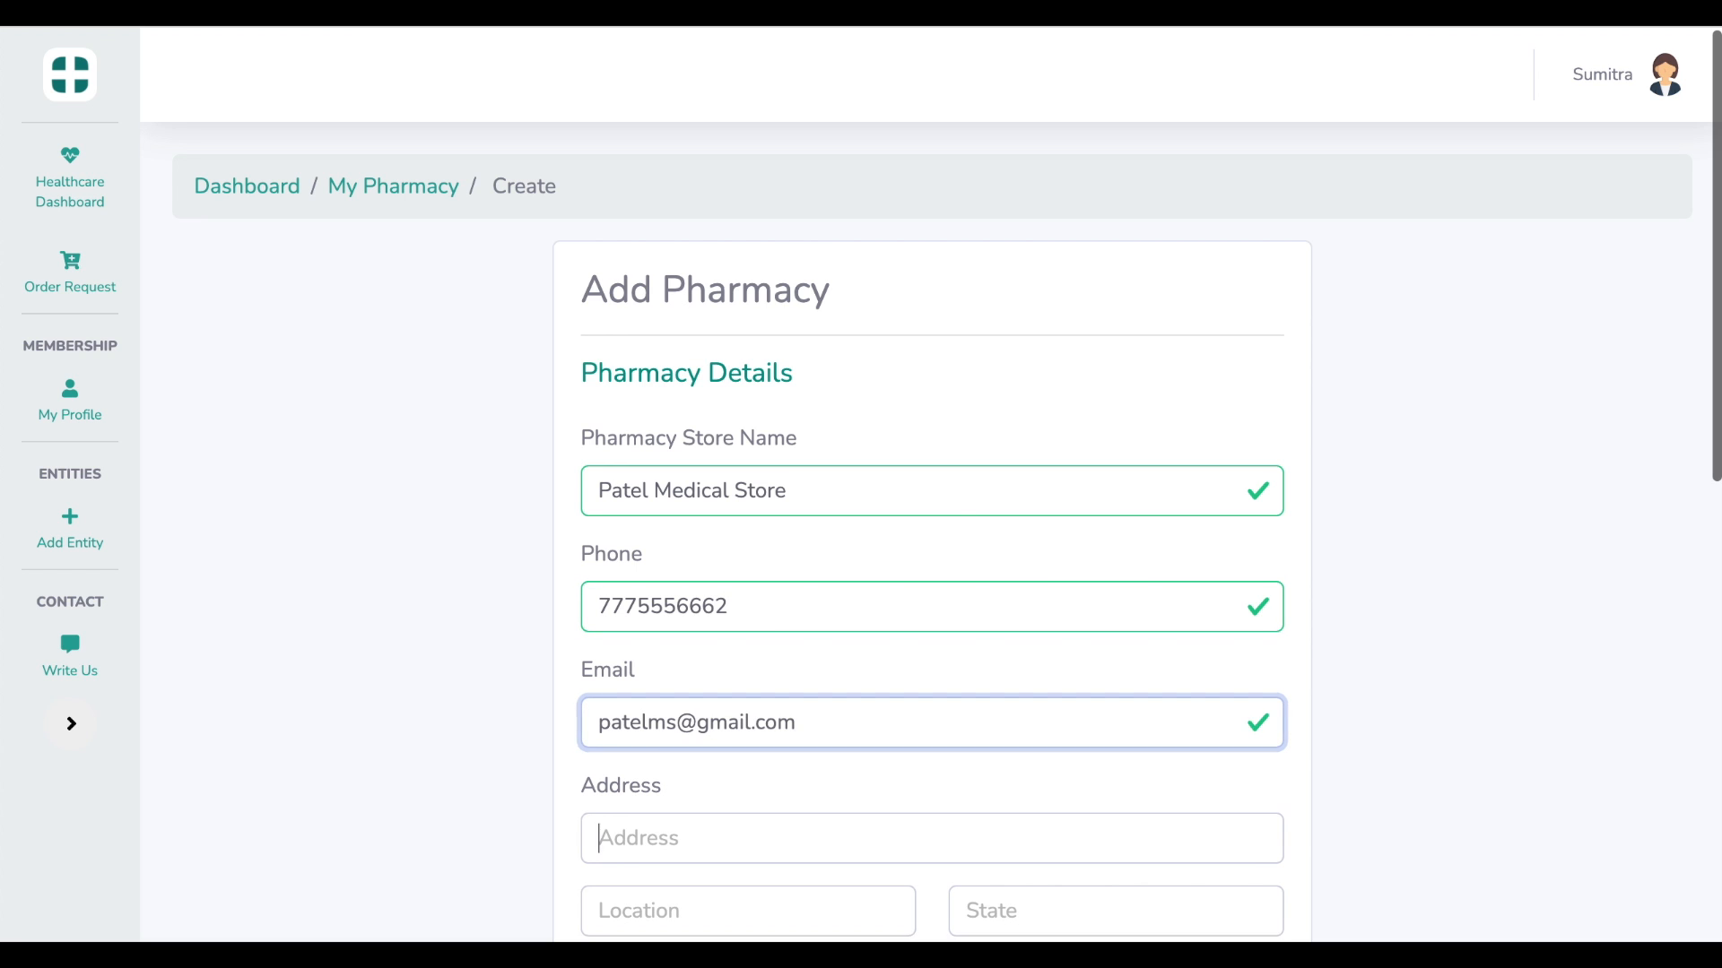
key(Tab)
scroll(931, 484, down, 1)
scroll(930, 484, down, 1)
Enter the pharmacy's street address
text(pate)
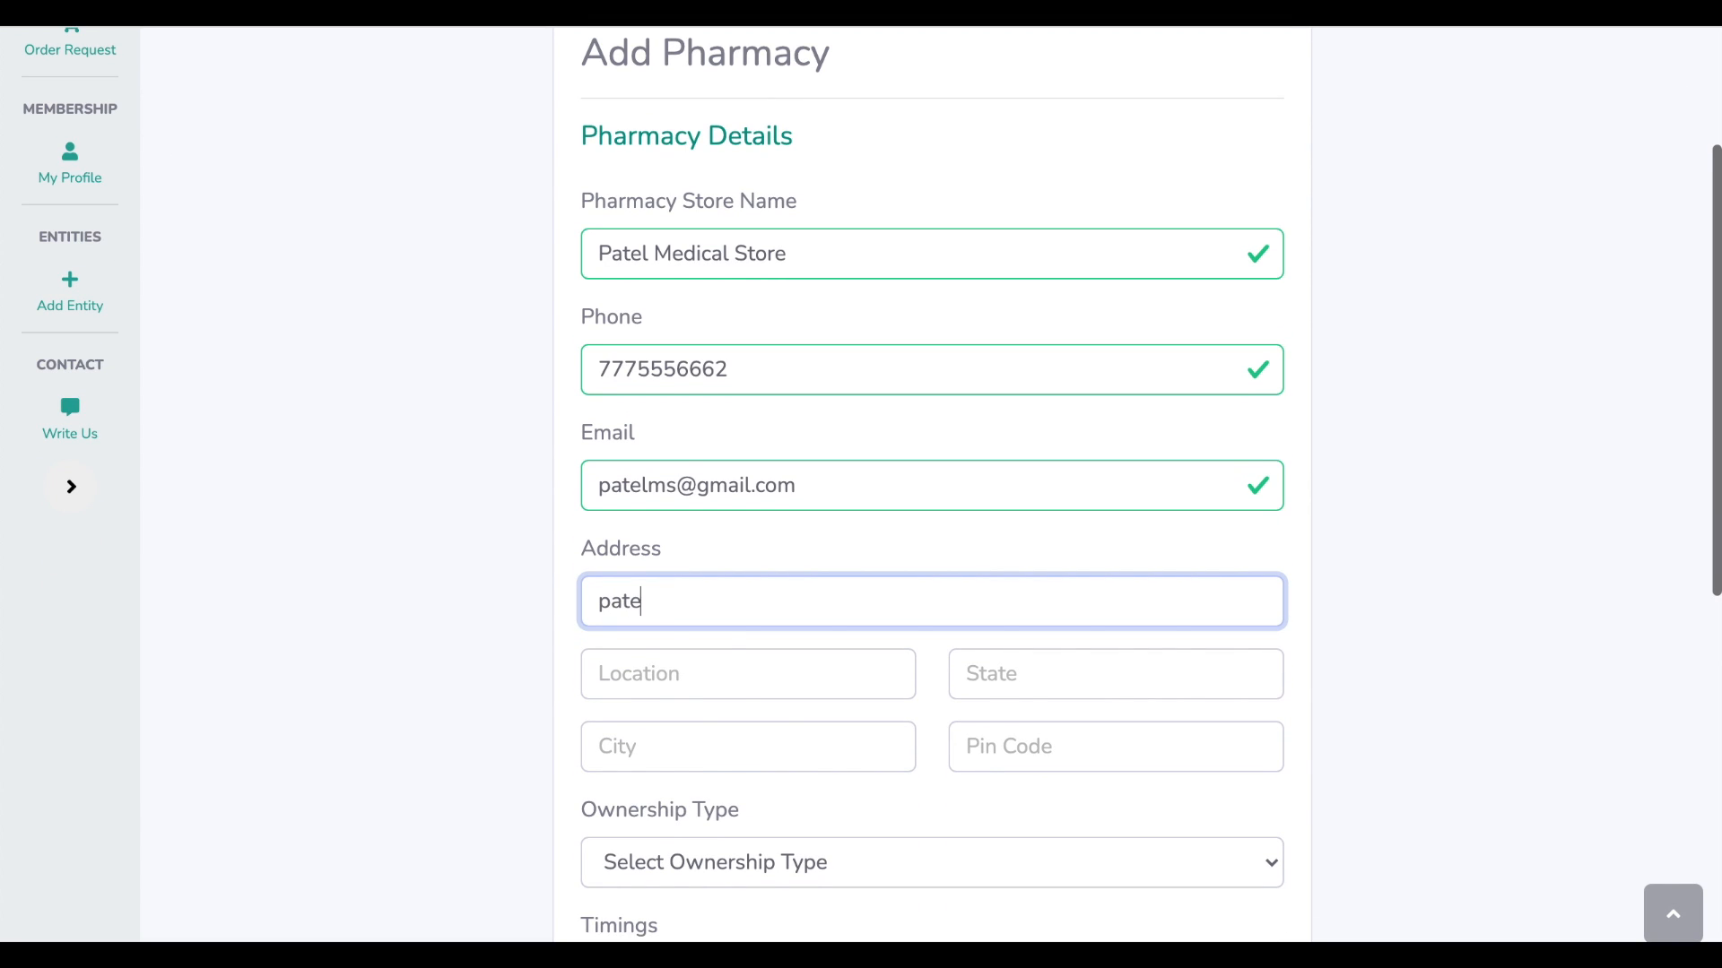
text(l medical)
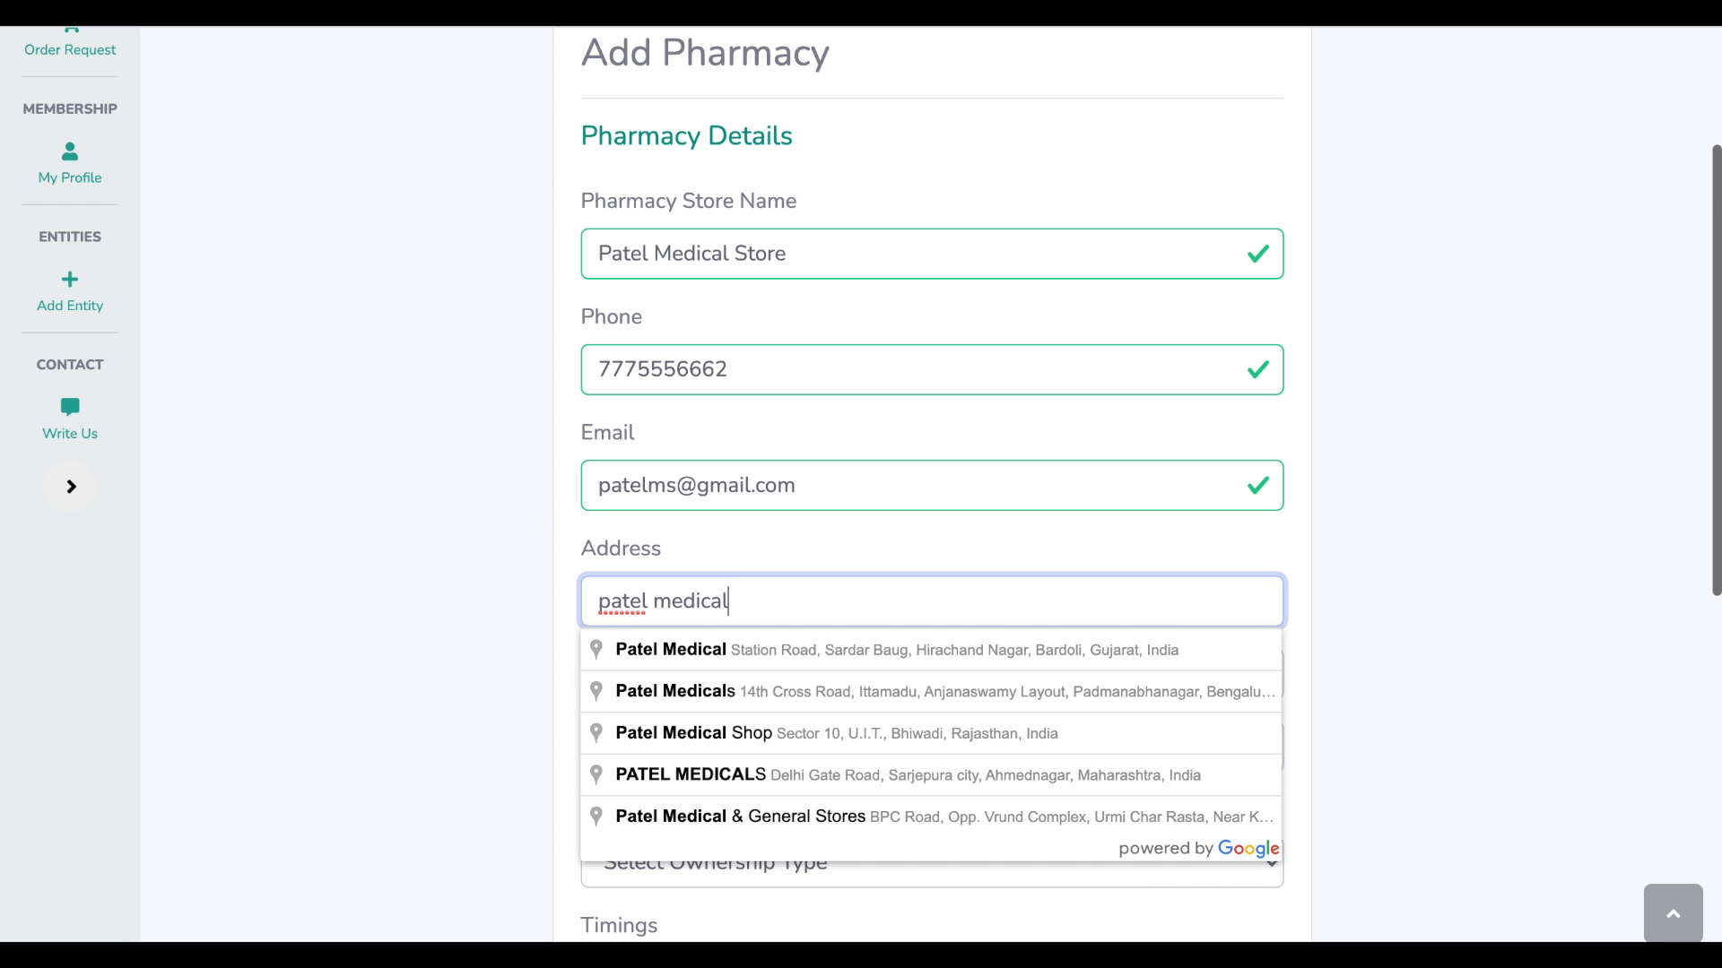
text( band)
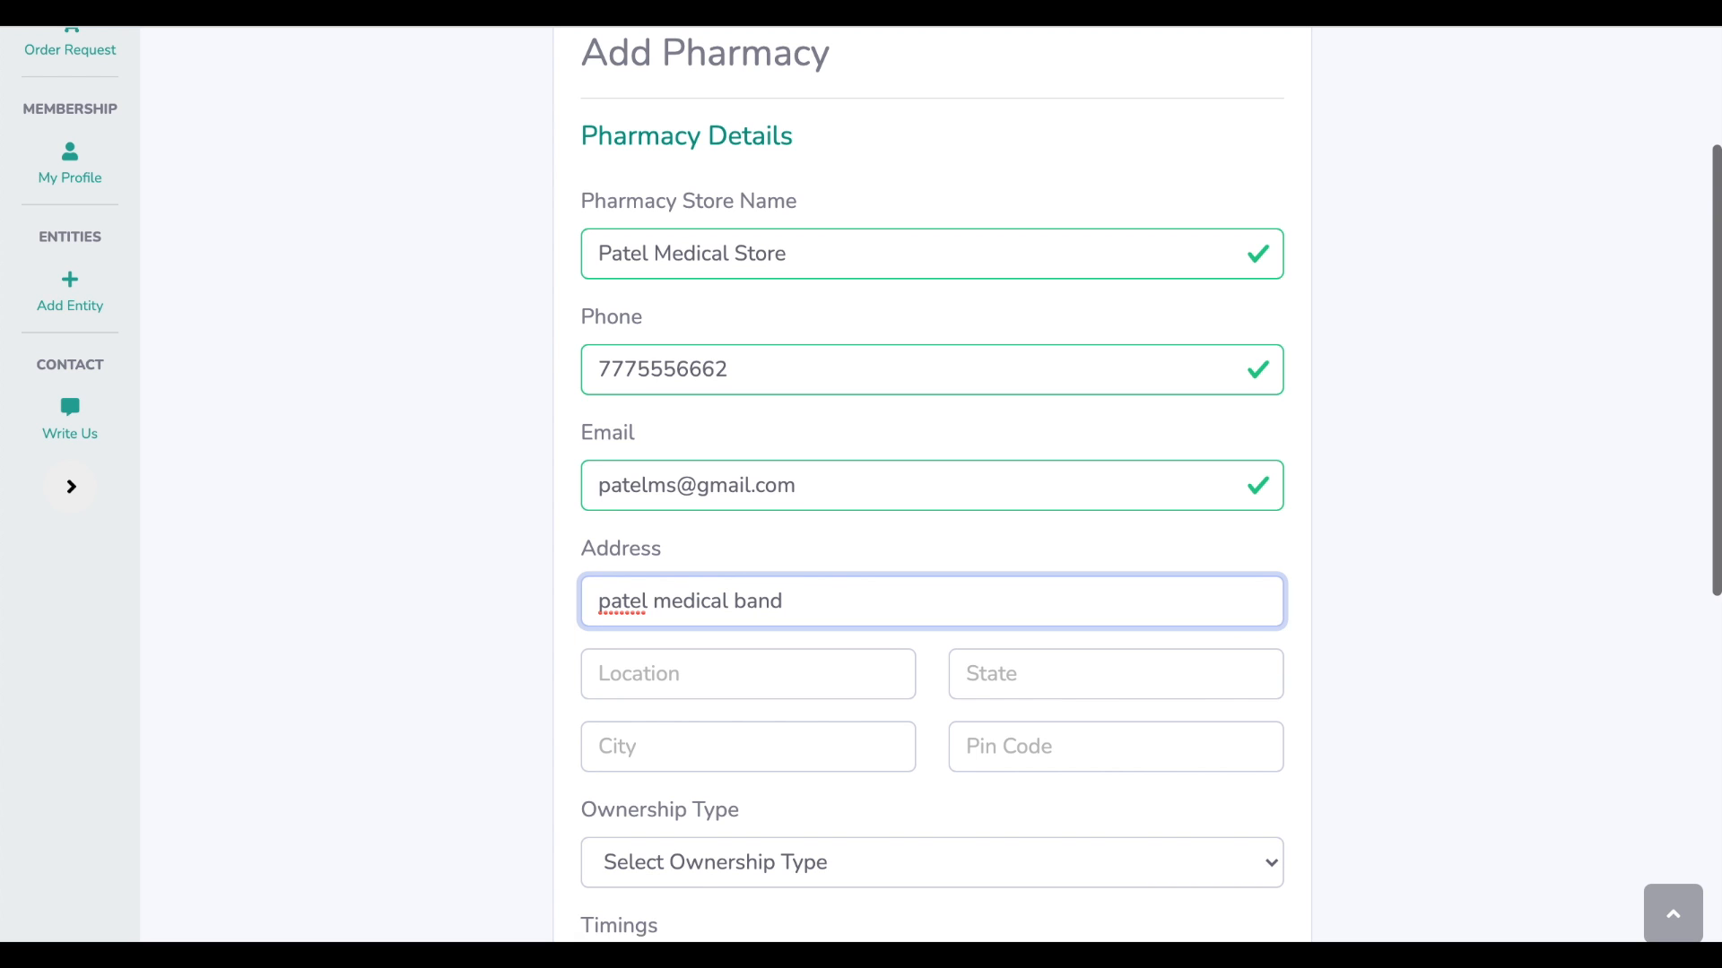
key(BackSpace)
key(BackSpace)
key(BackSpace)
key(BackSpace)
key(BackSpace)
text(, )
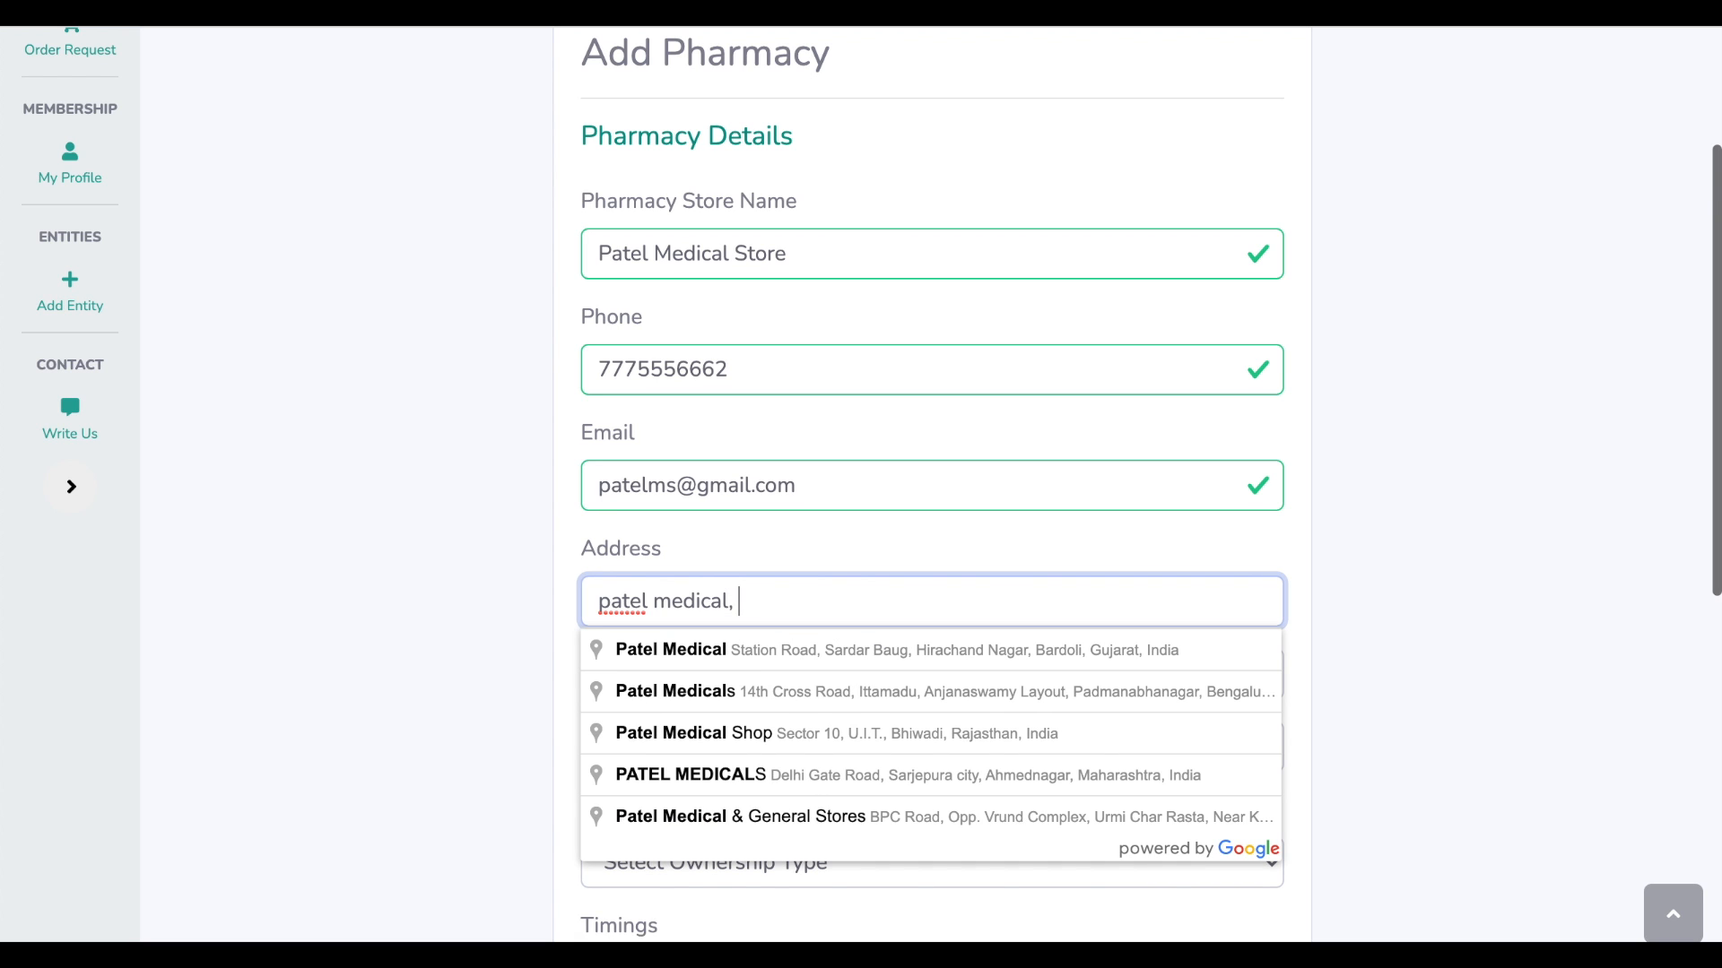
text(Bandra)
key(Tab)
Set location Bandra, state Maharastra, city Mumbai and pin code 400050
text(Bandra)
key(Tab)
text(Maharasth)
key(BackSpace)
text(ra)
key(Tab)
text(Mumbai)
key(Tab)
text(400050)
key(Tab)
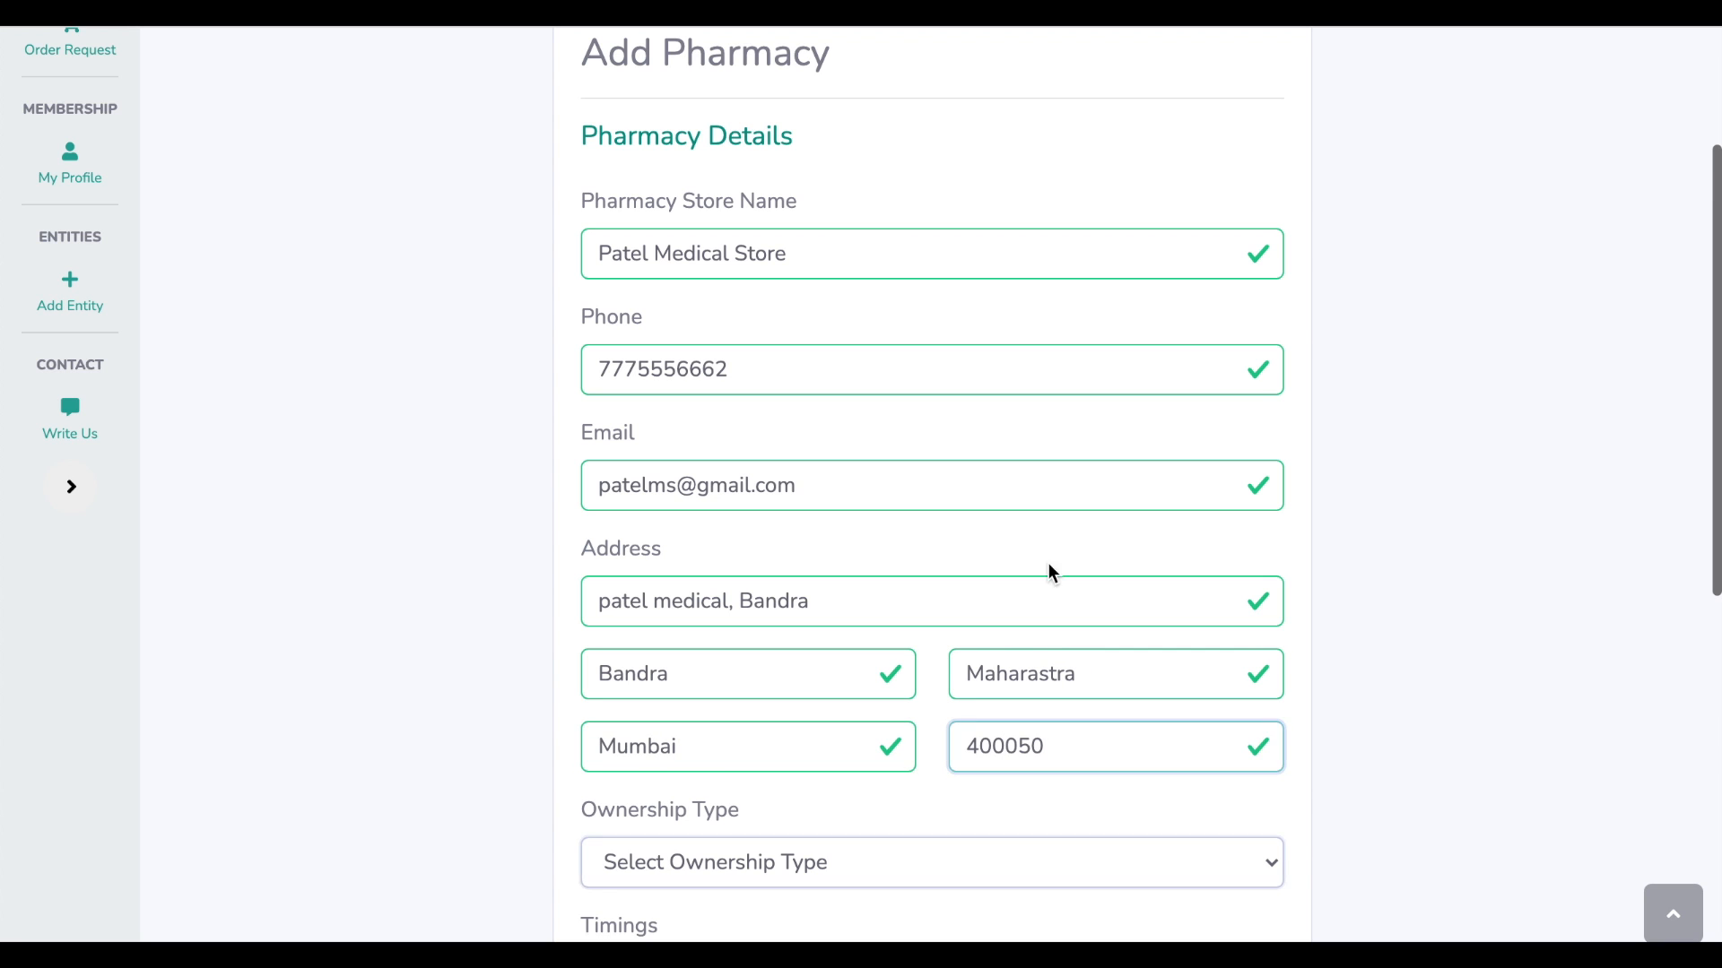
scroll(1265, 734, down, 3)
Set ownership type Private and timings 'Mon-Sat: 7 am to 10 pm, Sun : Closed'
click(1215, 578)
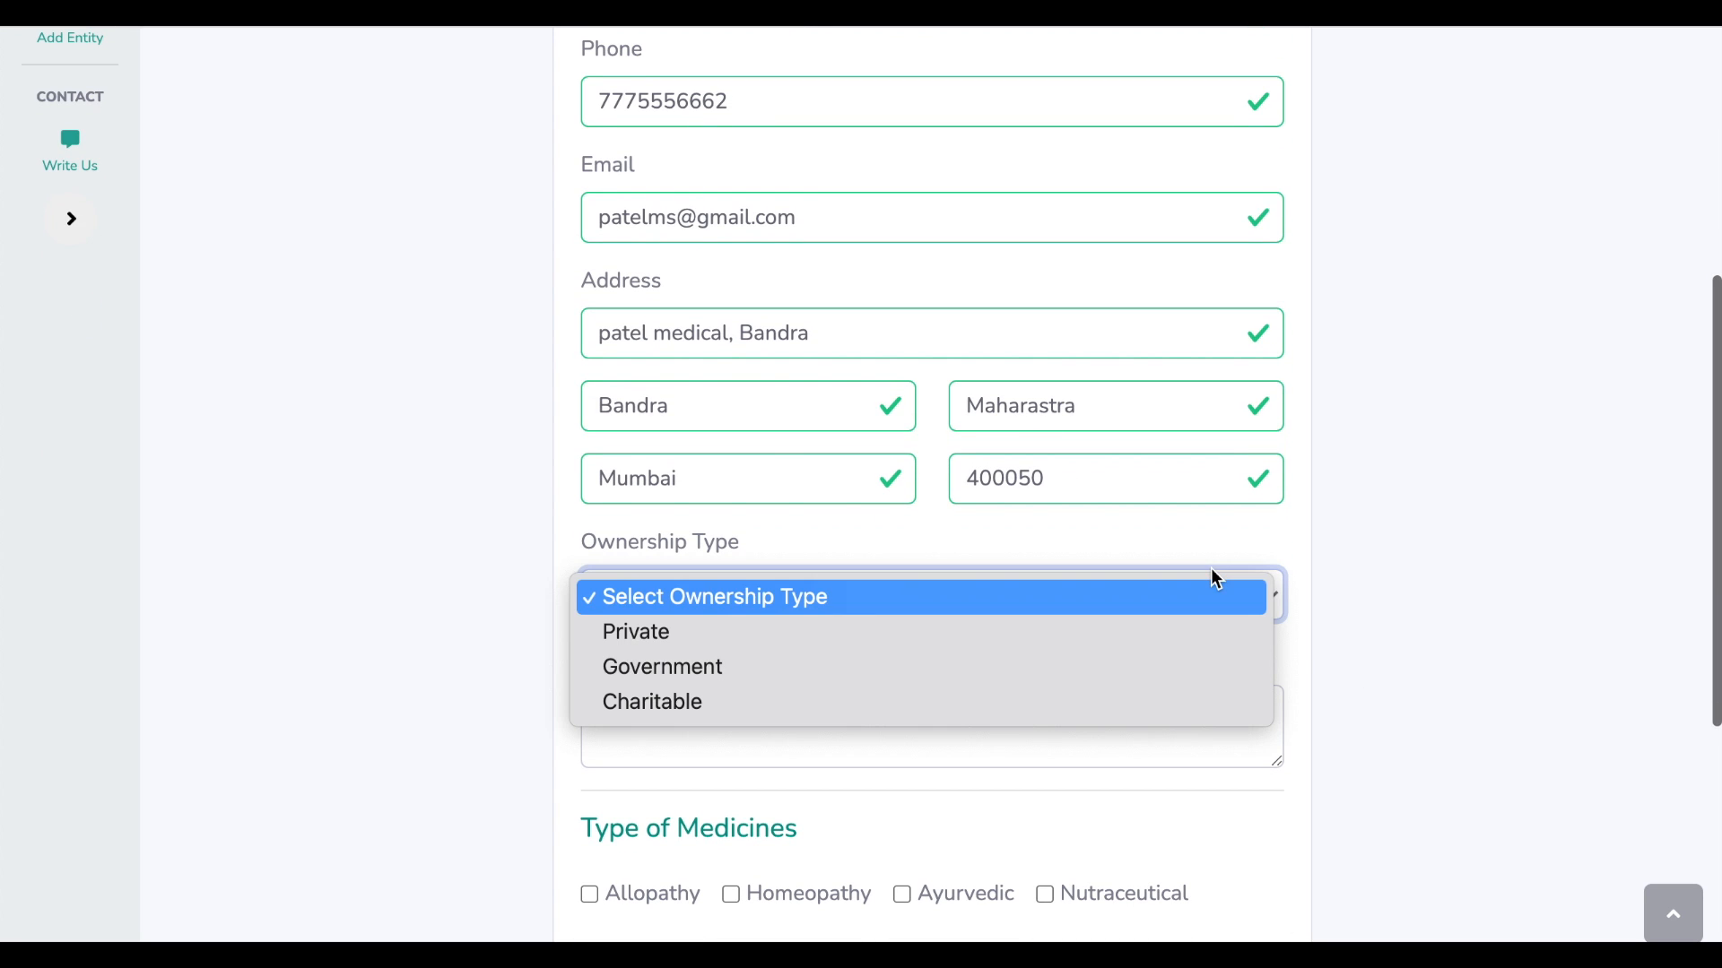
click(1197, 638)
click(1028, 726)
text(Mon-Sat:)
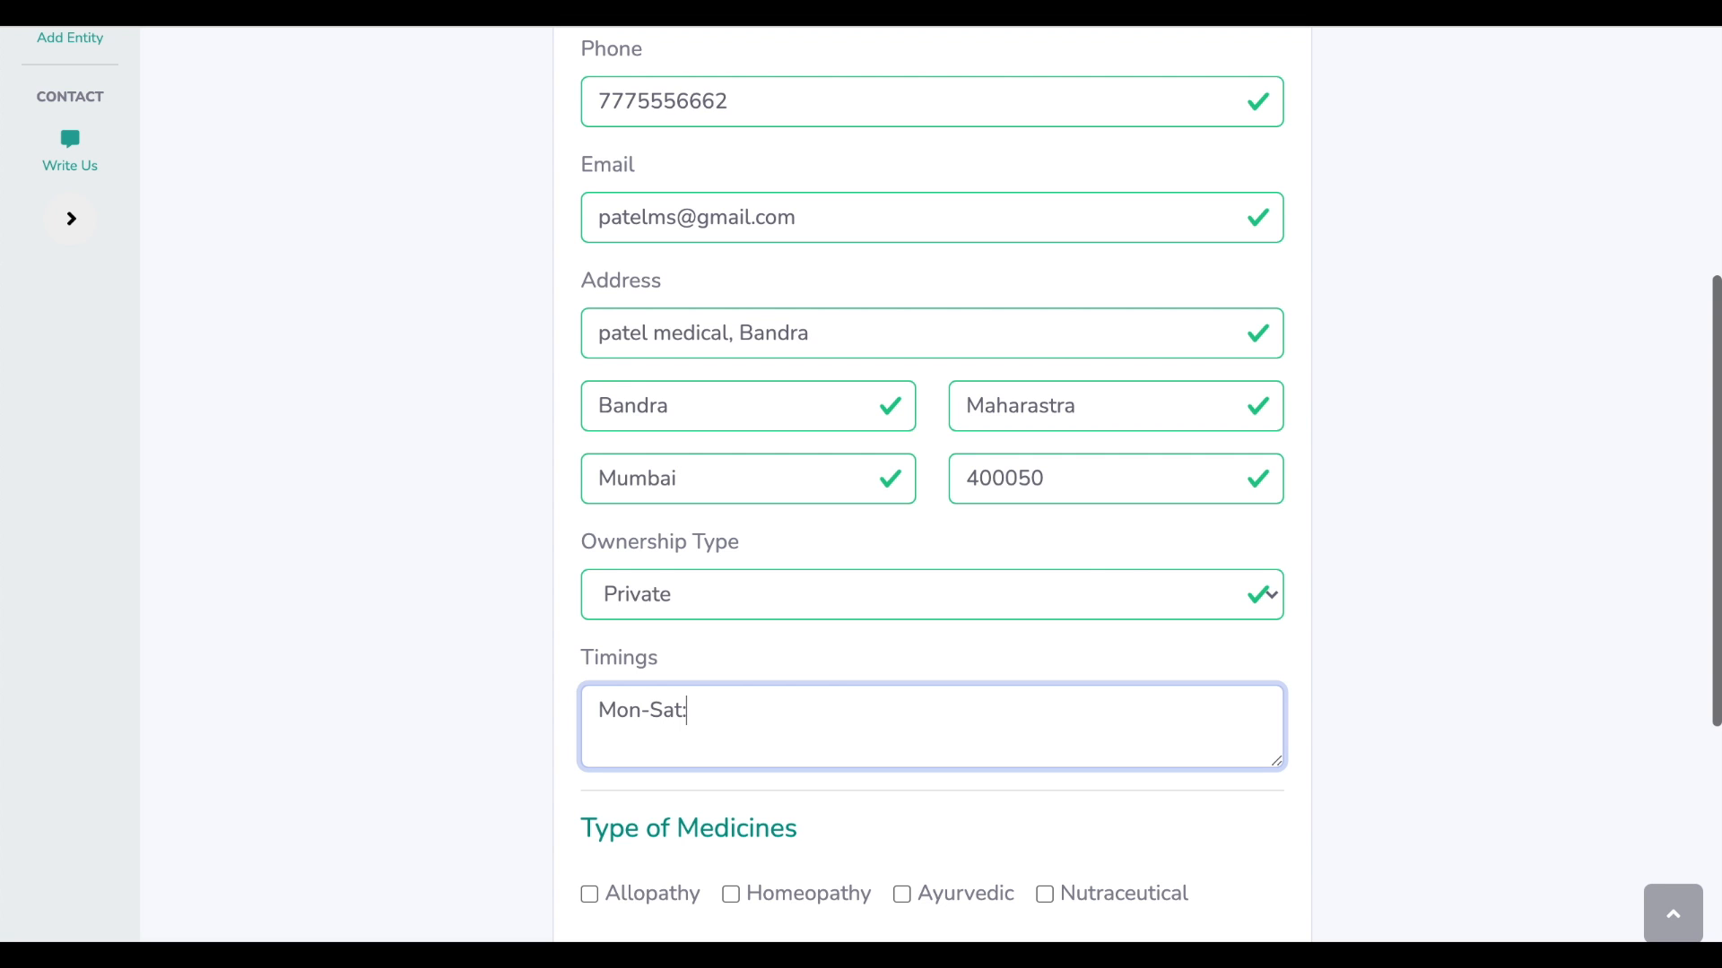
text( 7 am to 10 pm, Sun : Closed)
click(1485, 675)
Tick Nutraceutical medicines and Home Delivery, then register the pharmacy
scroll(1465, 675, down, 3)
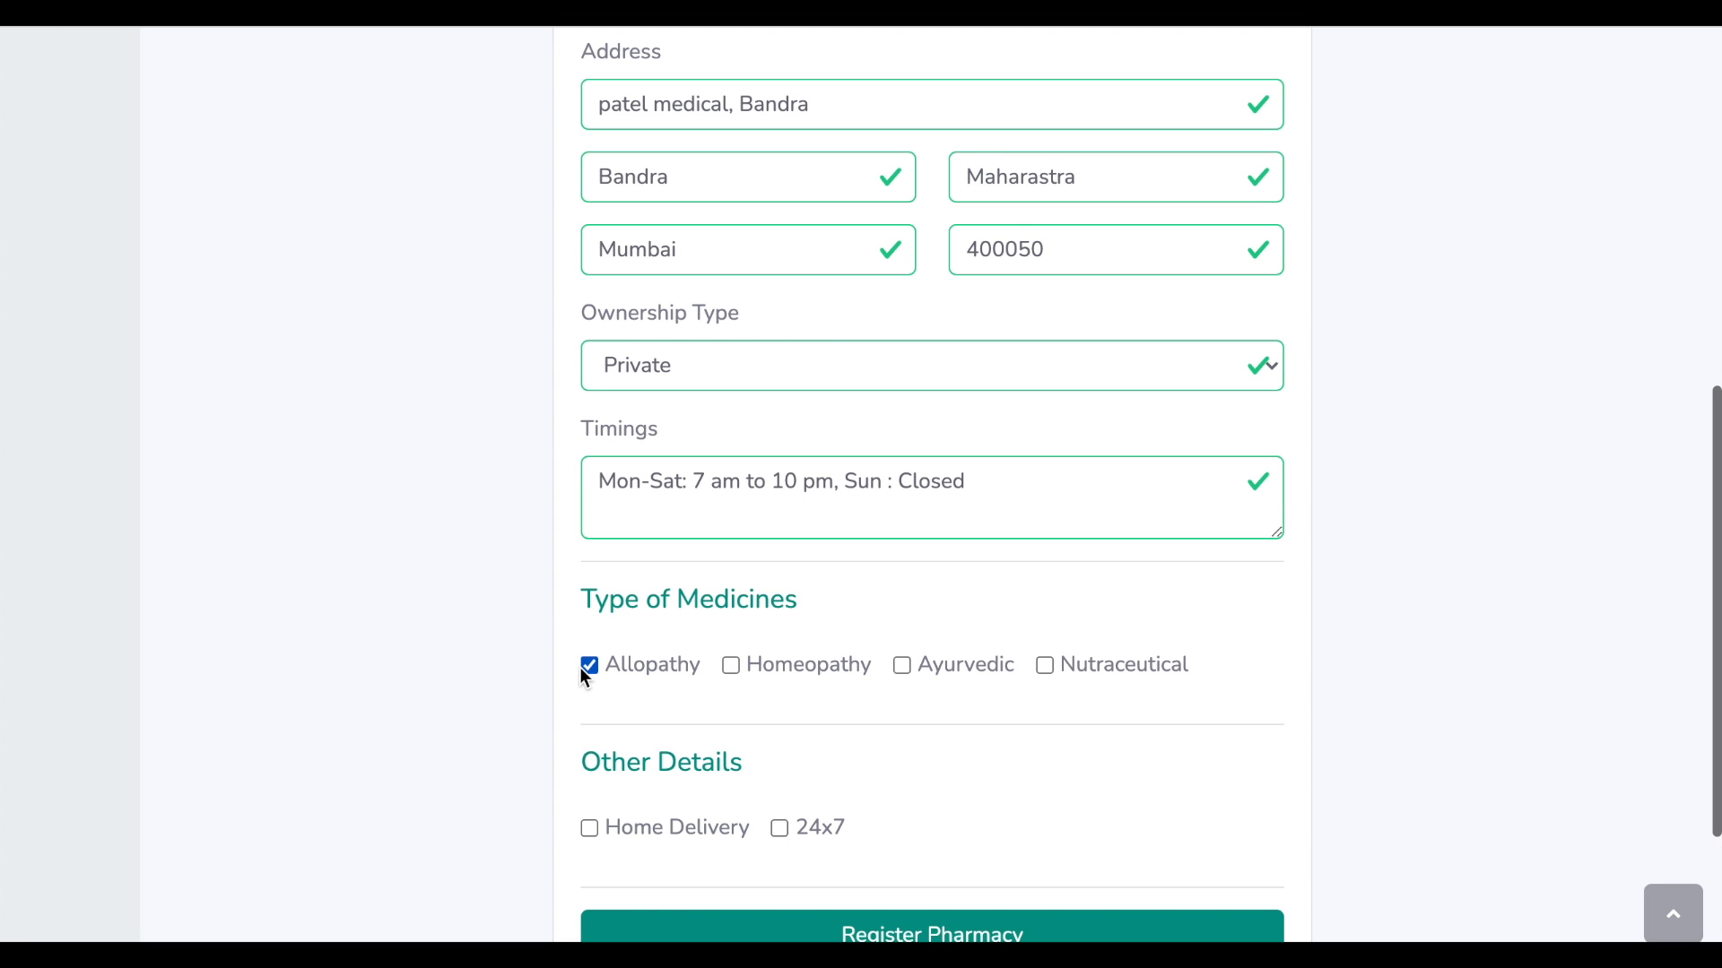
click(1044, 664)
scroll(1042, 668, down, 2)
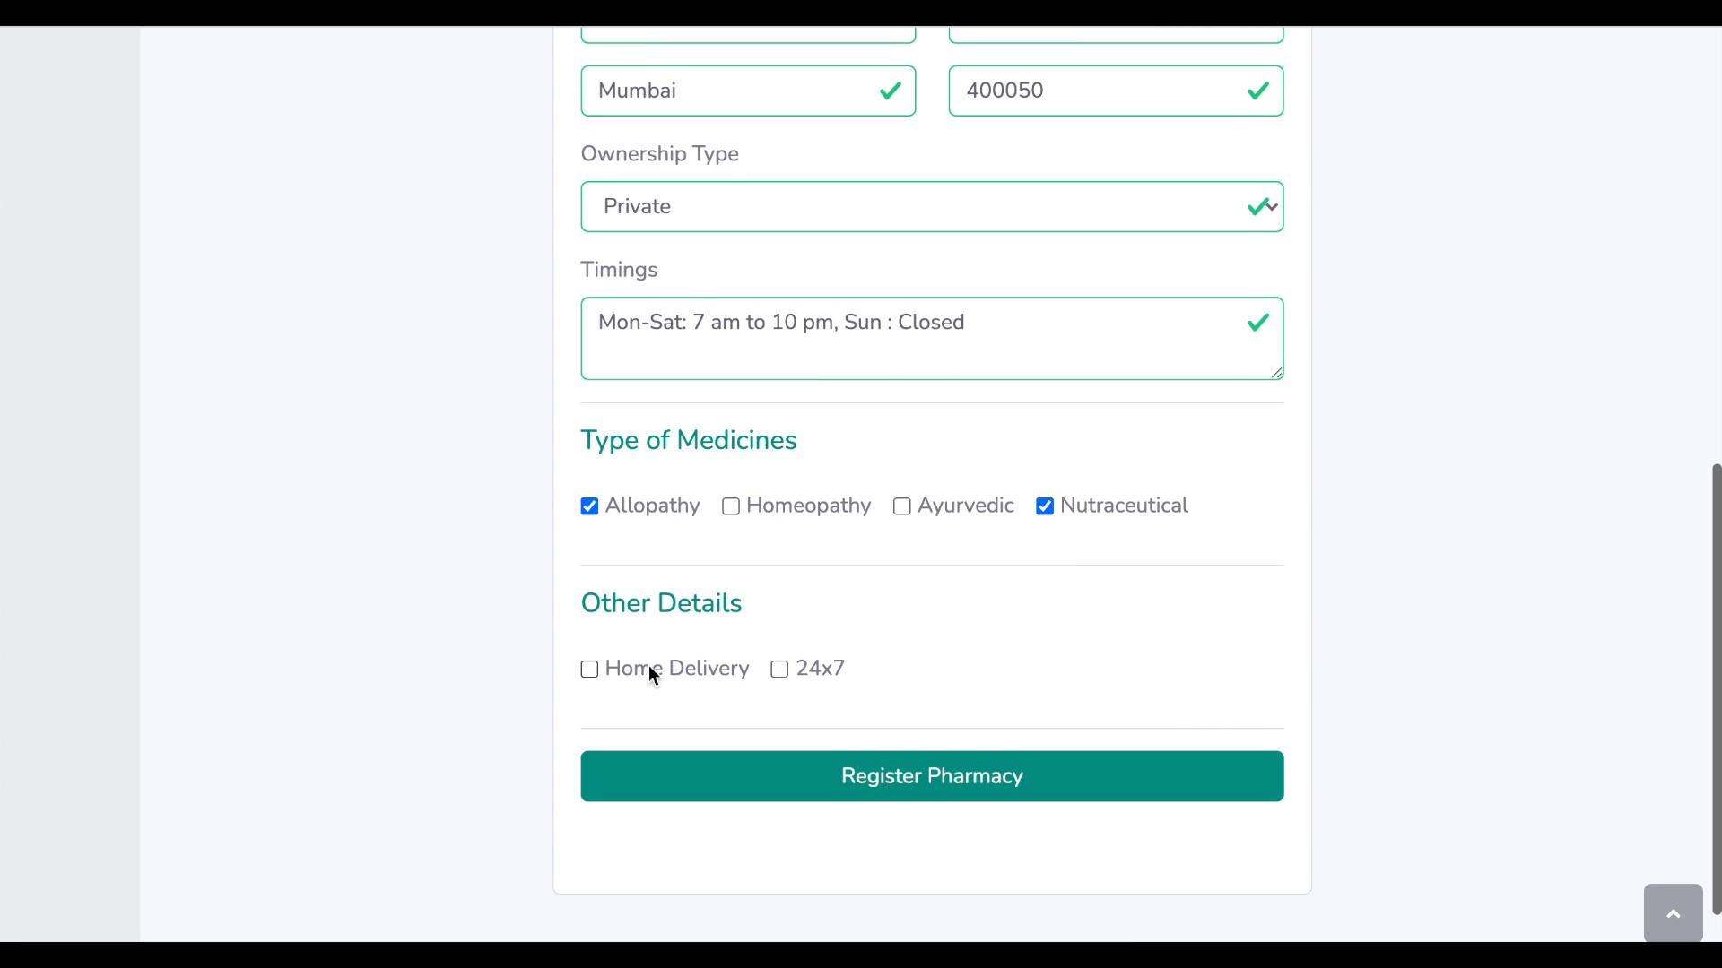
click(589, 670)
click(955, 789)
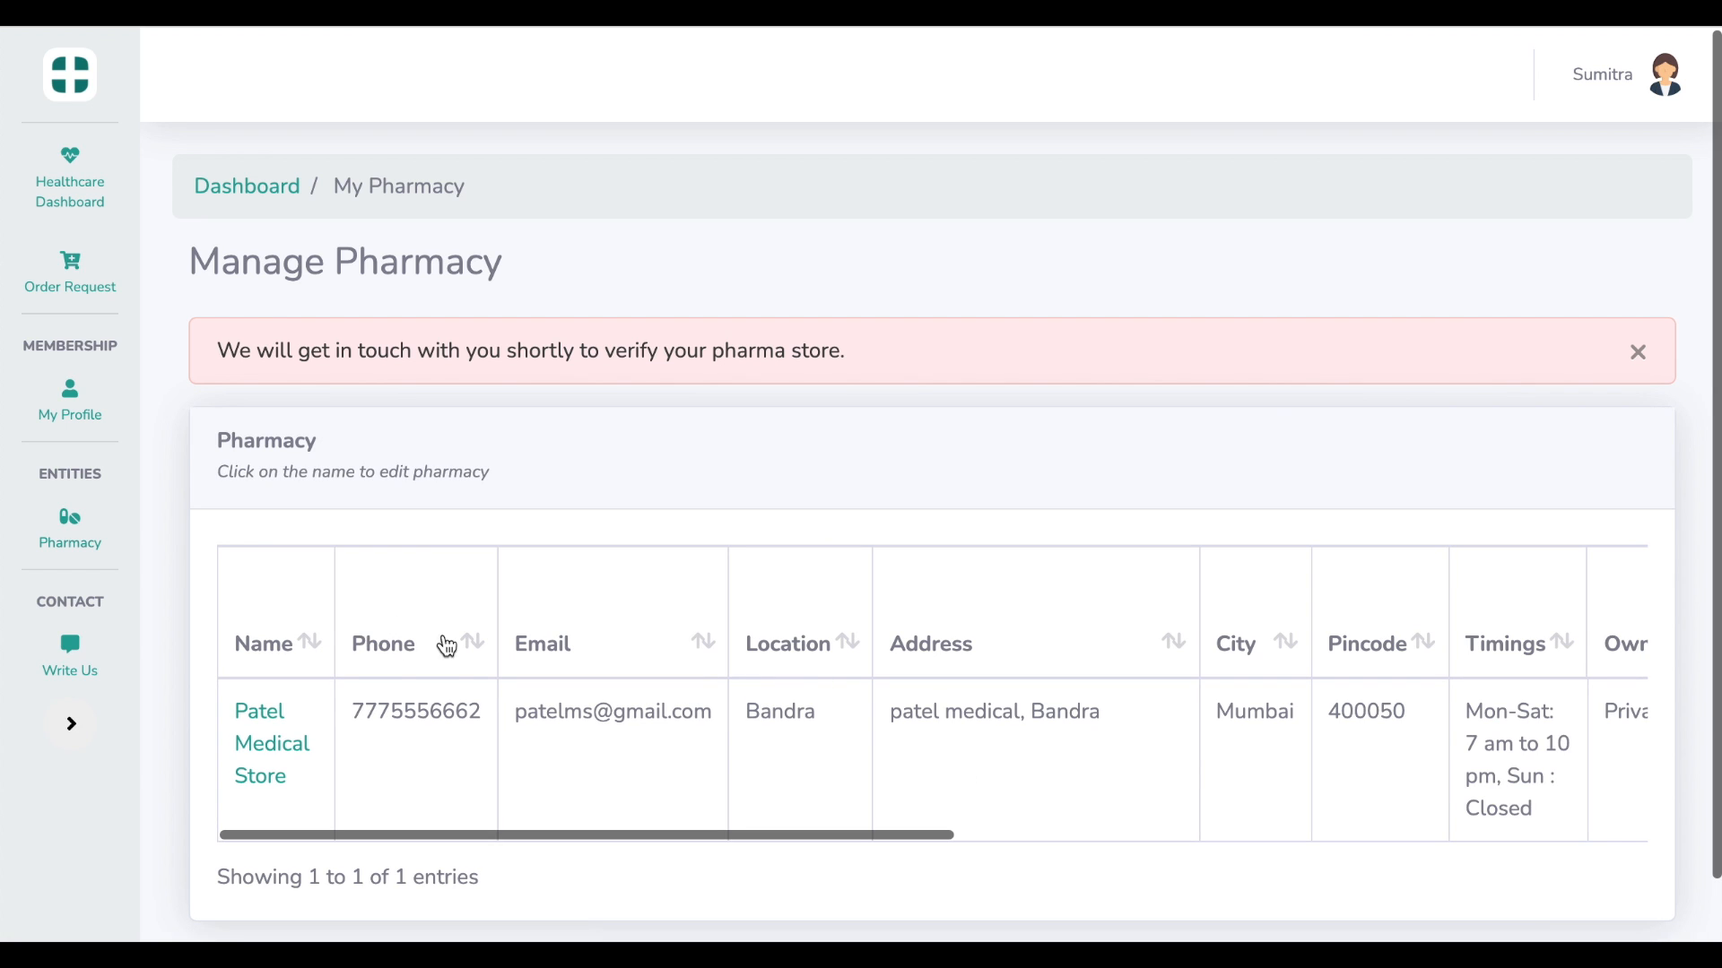
Open Patel Medical Store's record from the Manage Pharmacy table and re-save it unchanged
drag(216, 348, 866, 367)
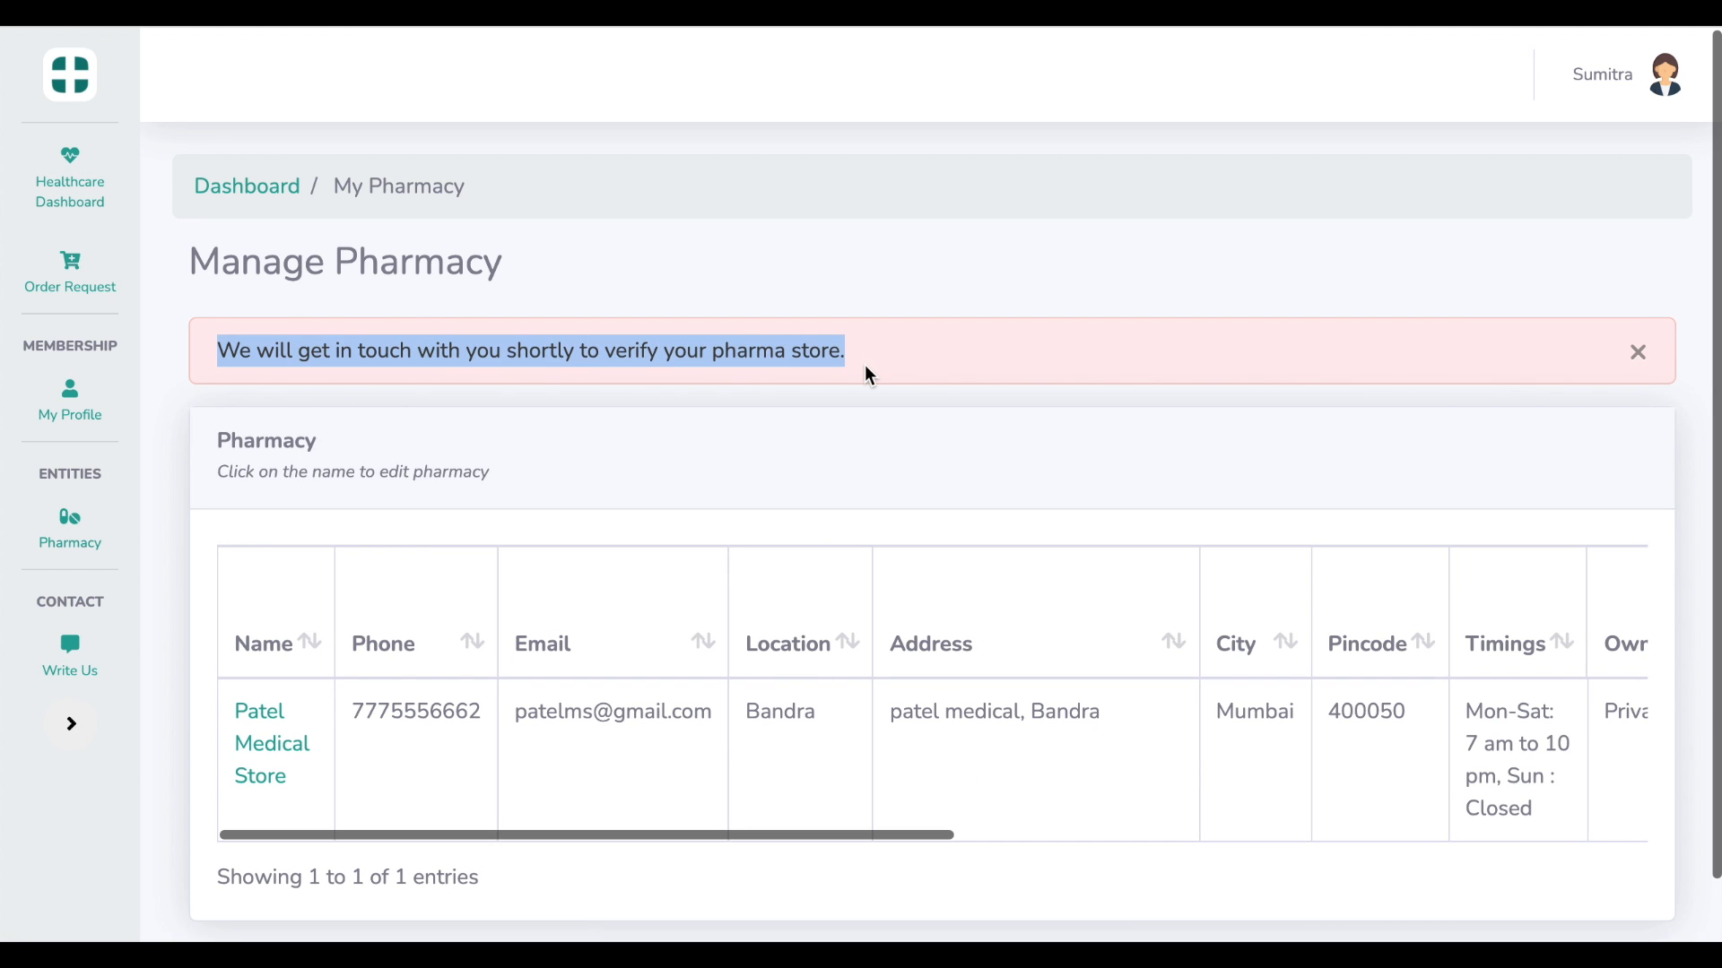
click(886, 439)
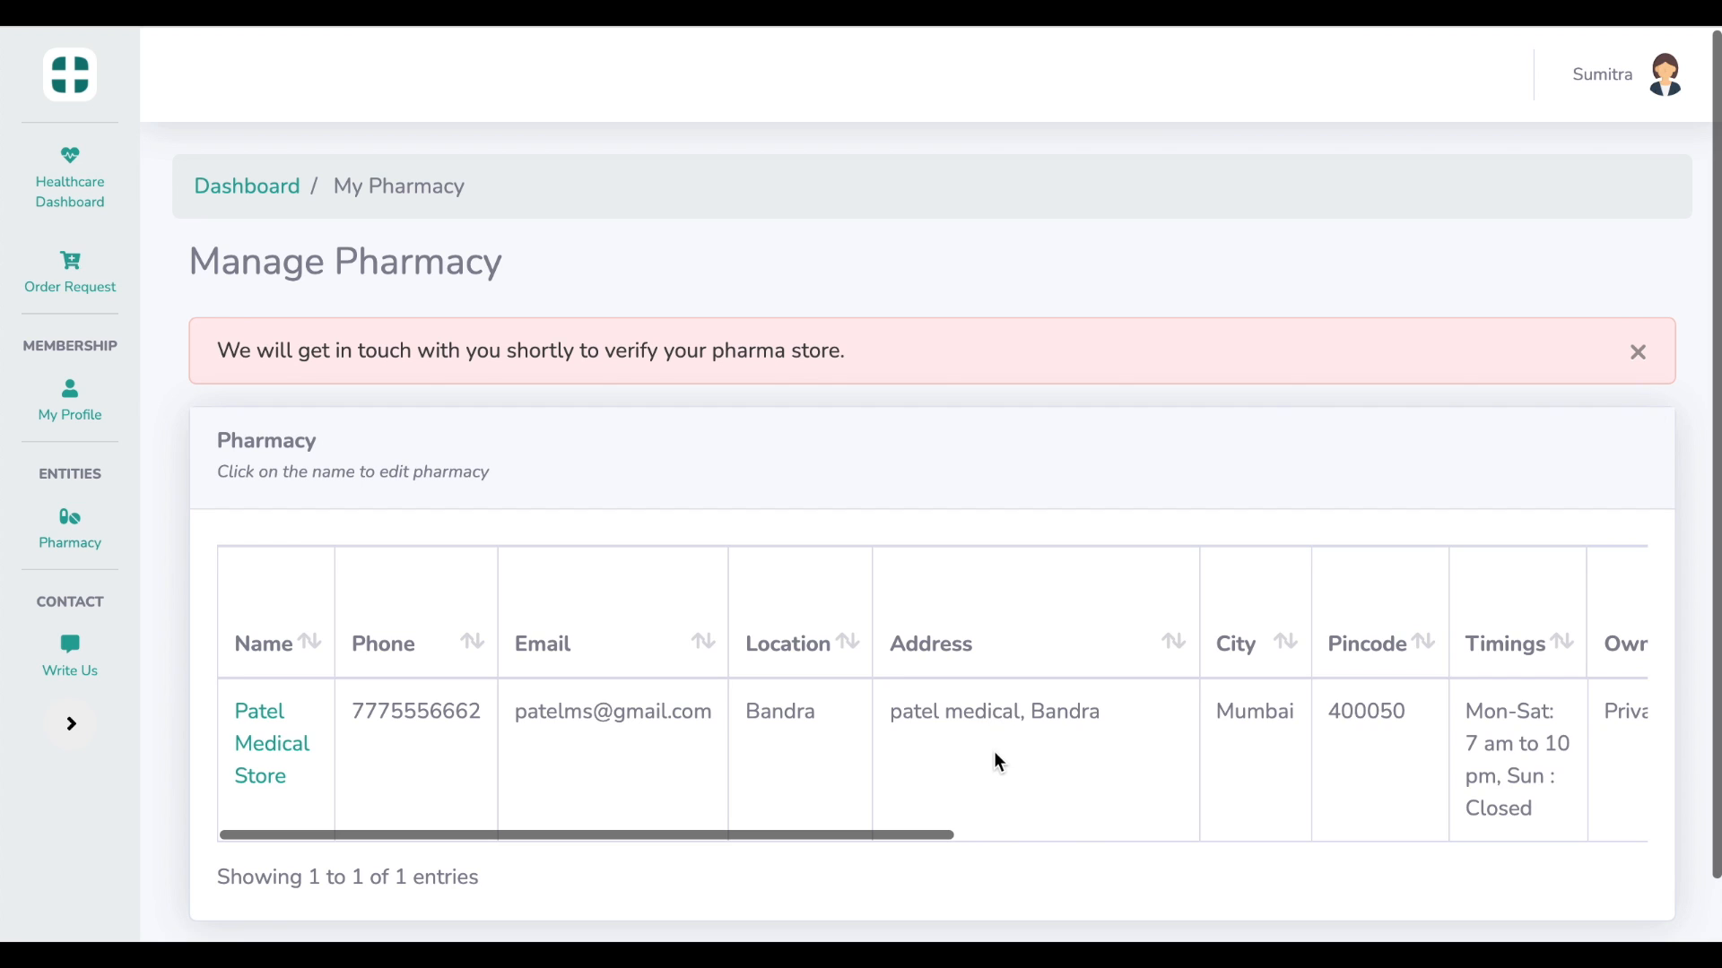
scroll(998, 761, right, 15)
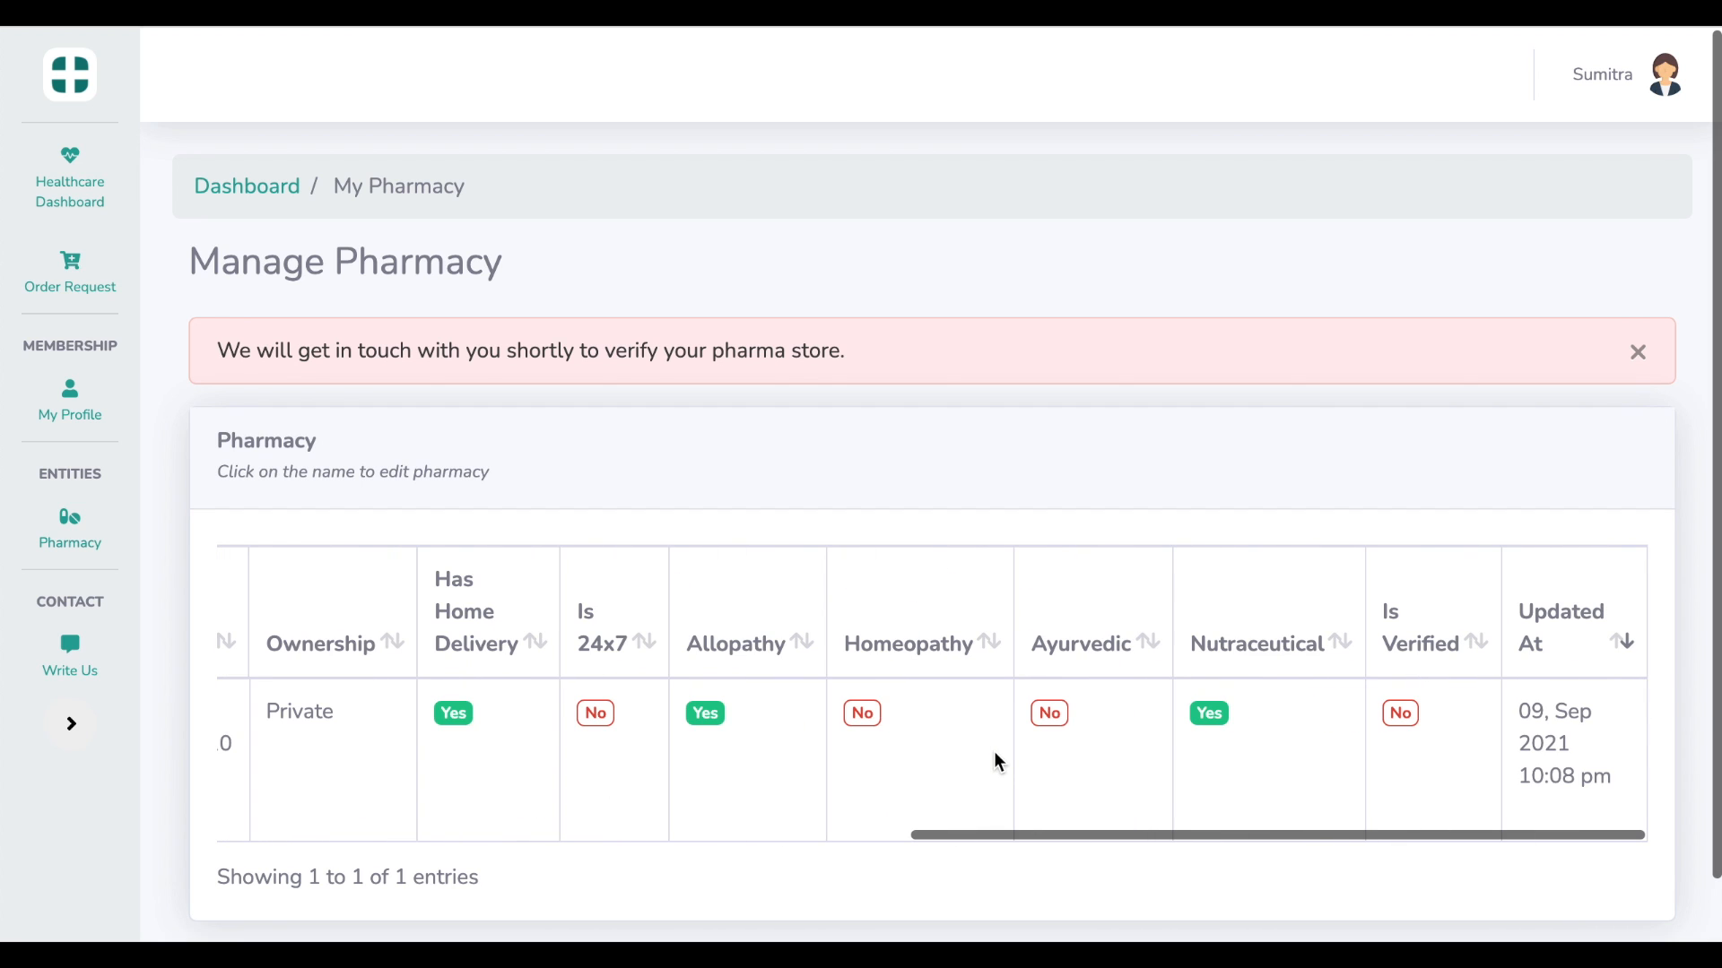
scroll(998, 761, left, 15)
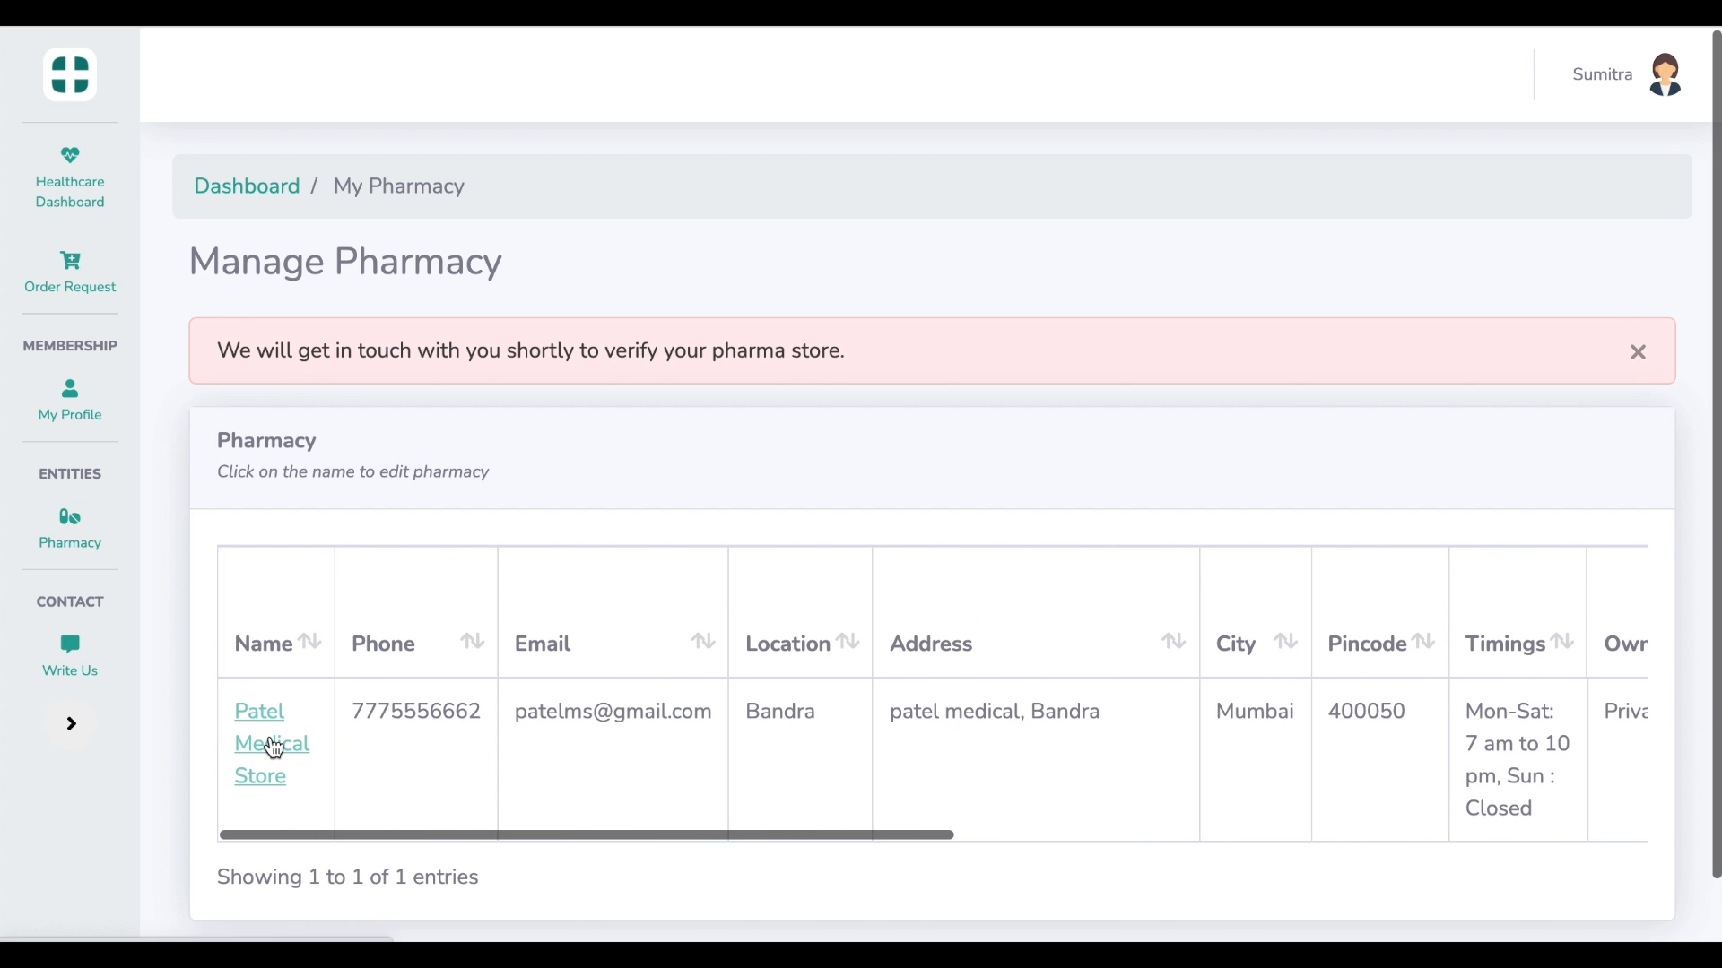
click(274, 747)
scroll(834, 701, down, 15)
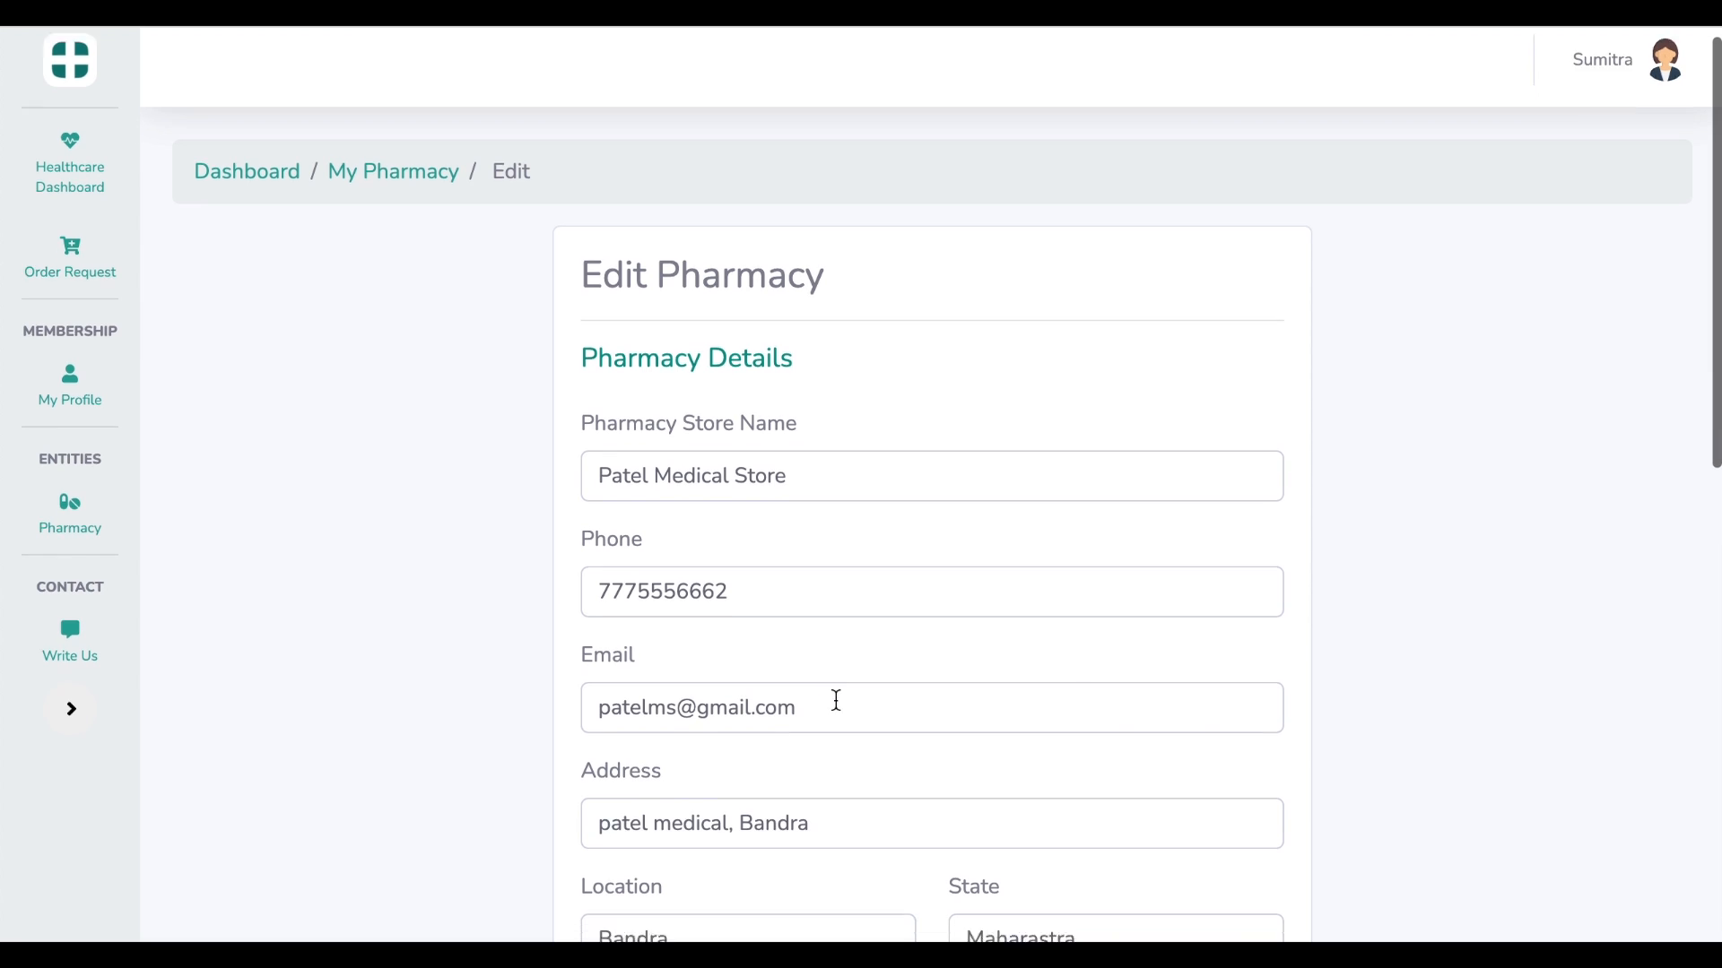
click(922, 685)
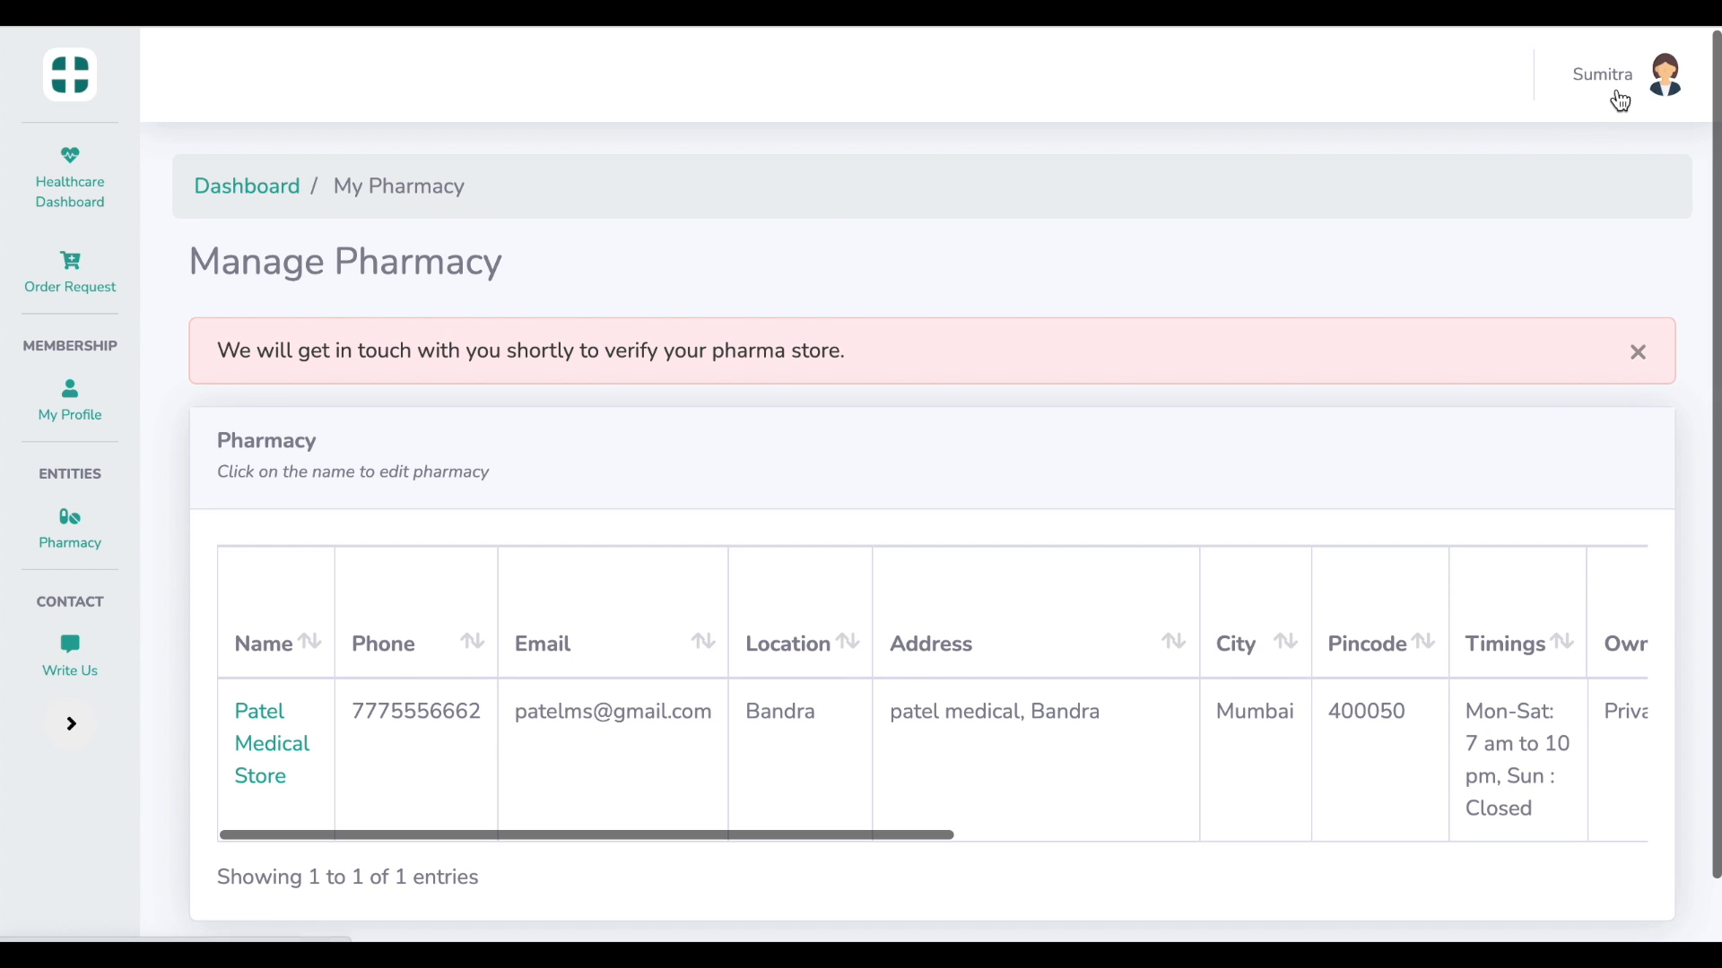
Log out of the OneAid account and confirm ending the session
click(1619, 101)
click(1605, 220)
click(1133, 322)
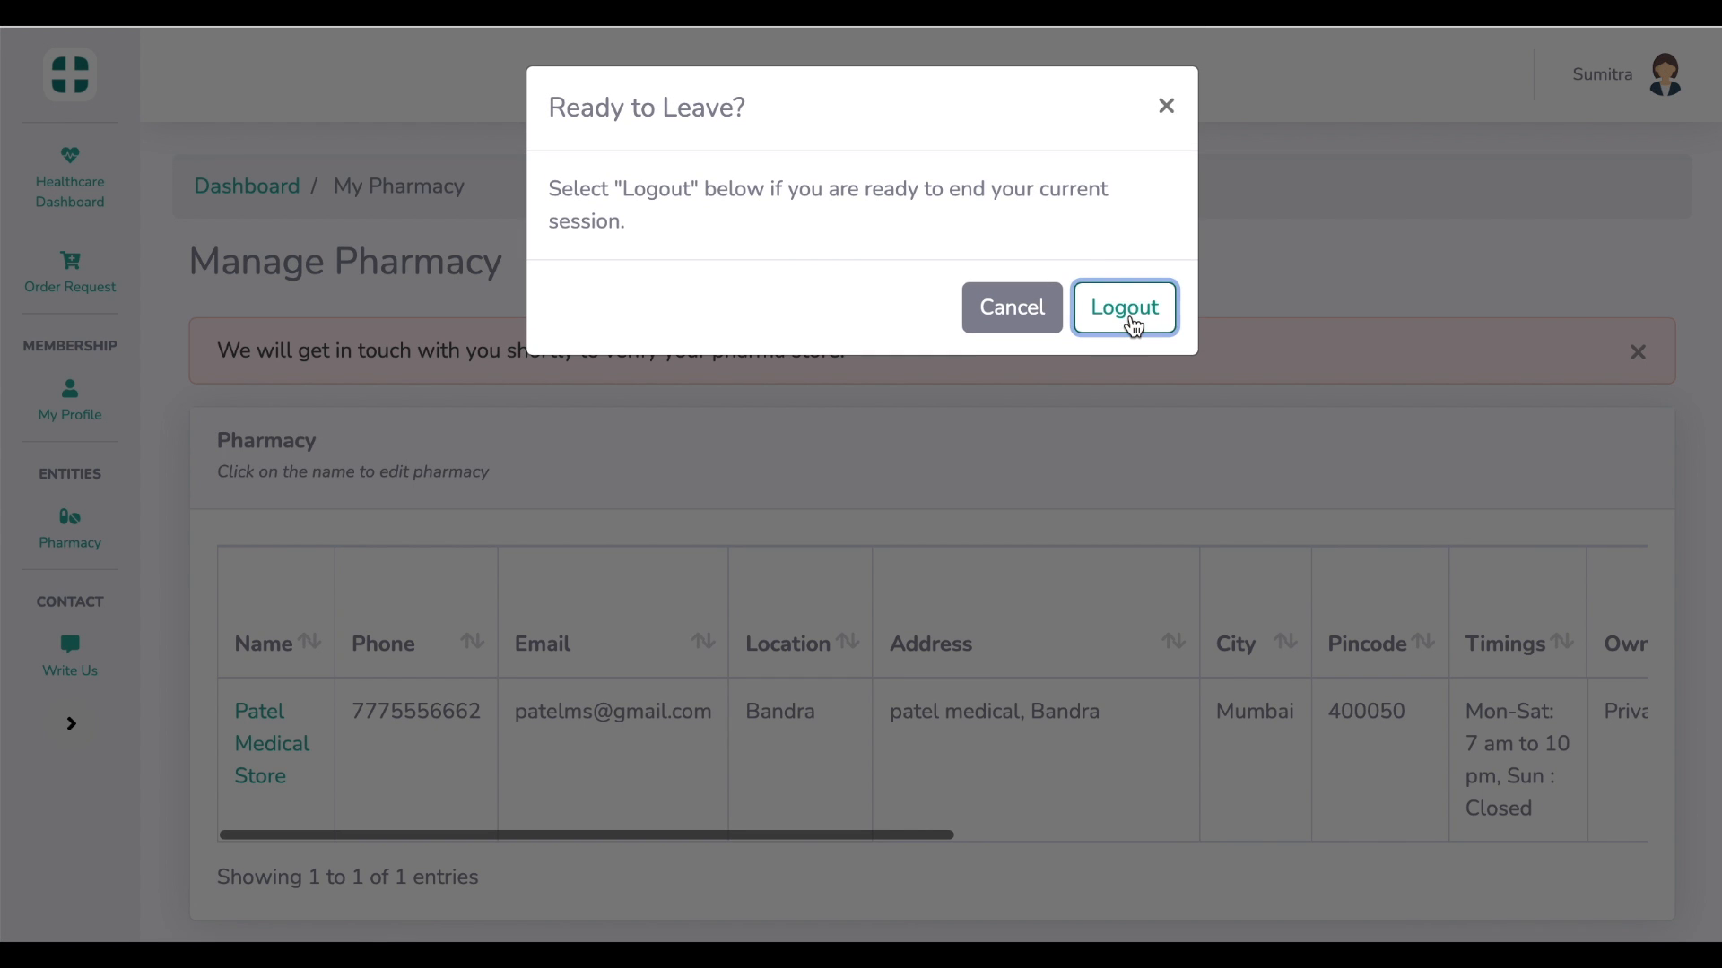